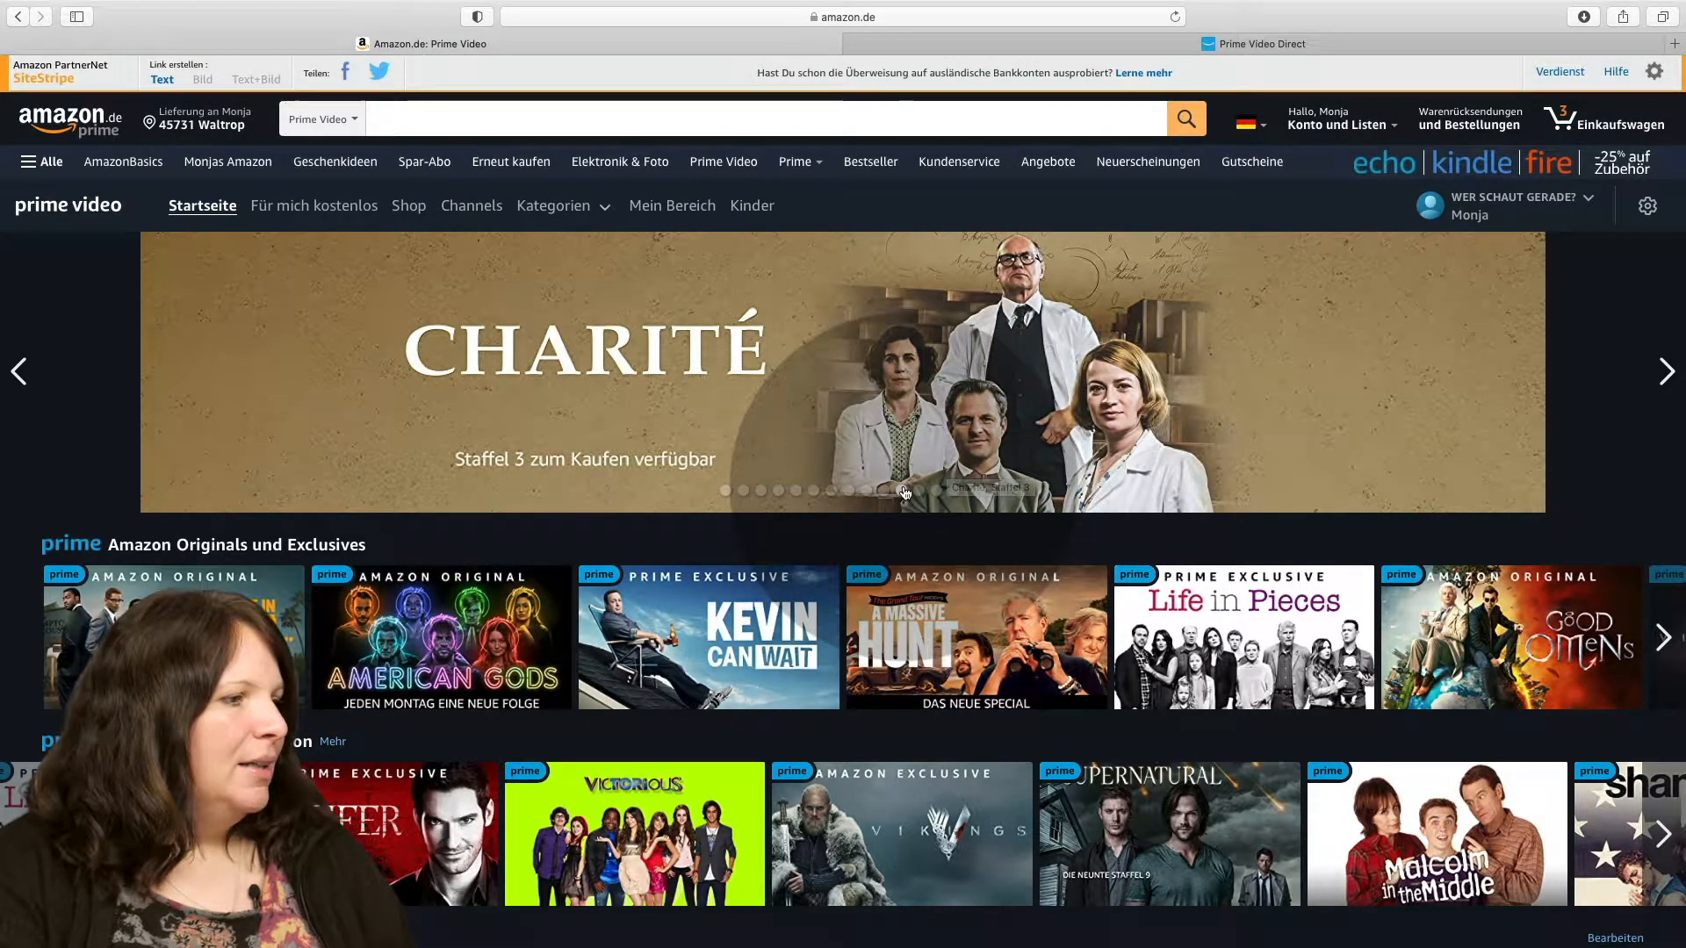
Open Kevin Can Wait from the Amazon Originals und Exclusives row and look over its detail page
scroll(906, 491, "down", 1)
scroll(905, 491, "down", 2)
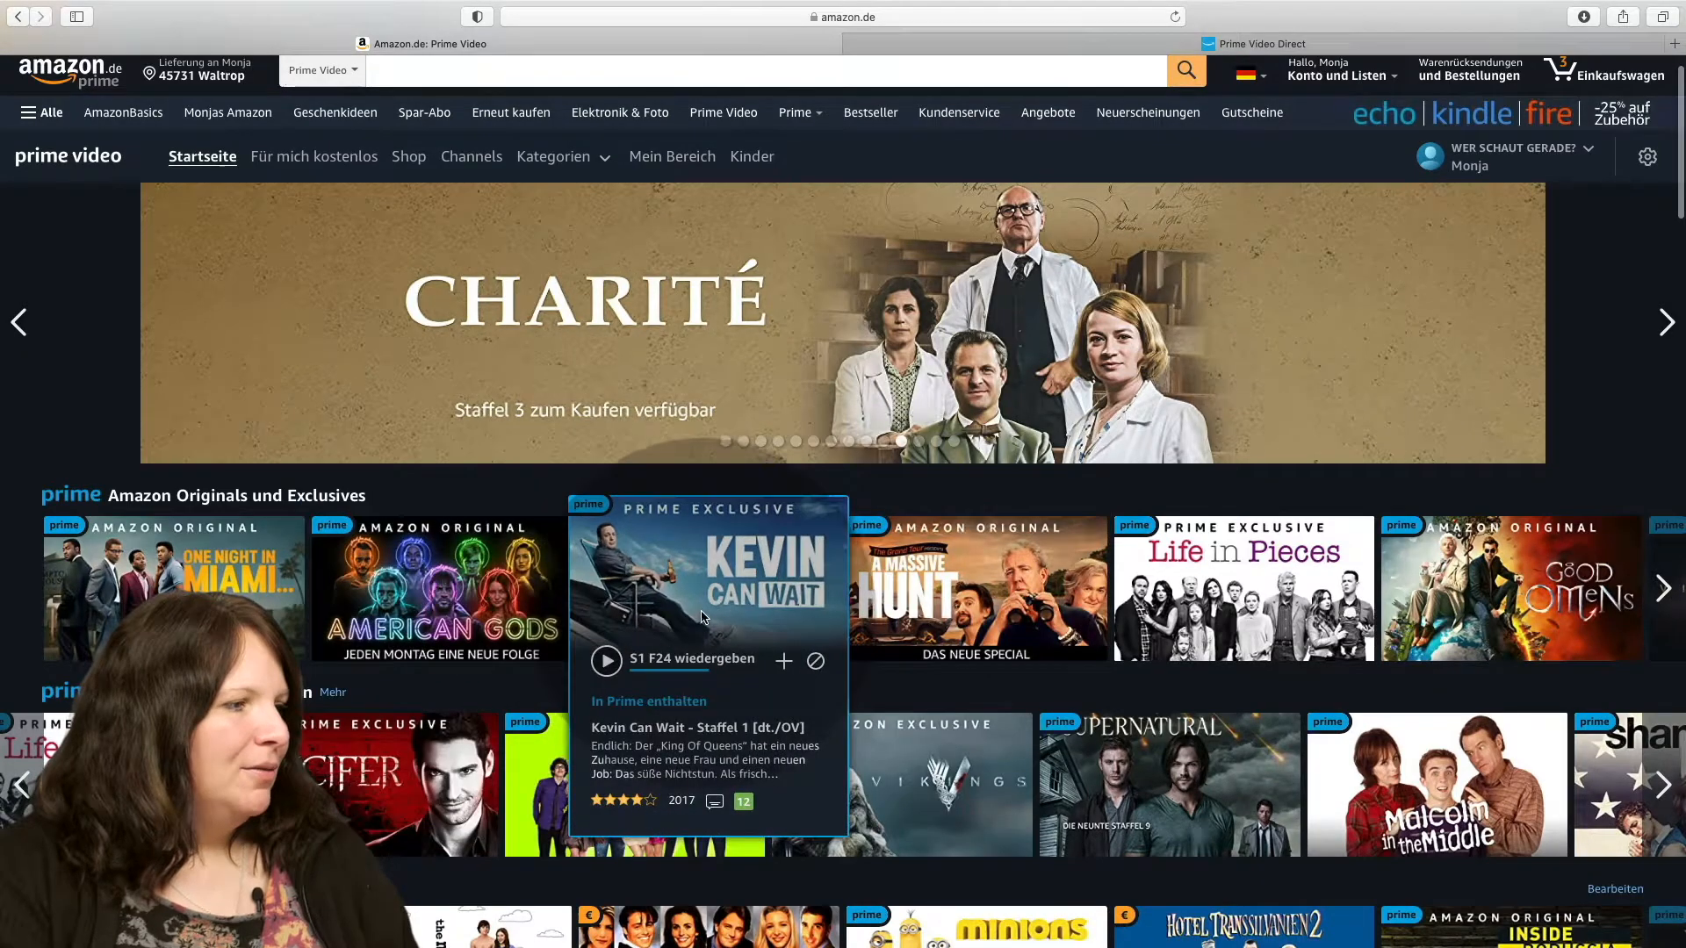
left_click(706, 603)
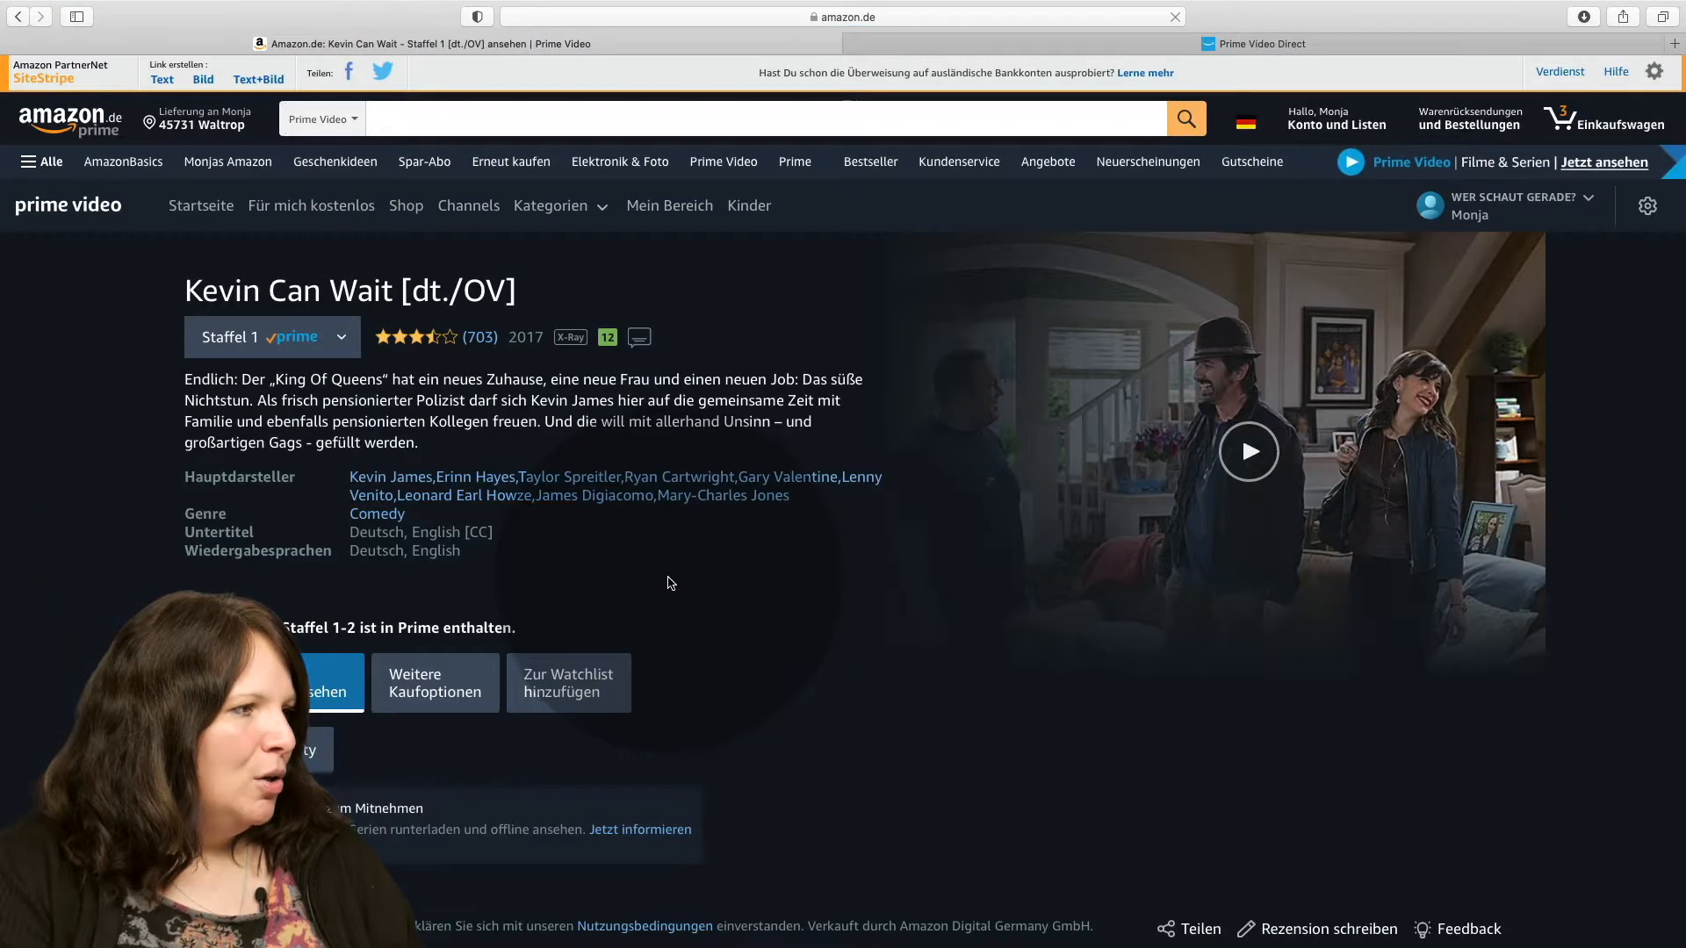
scroll(672, 579, "down", 5)
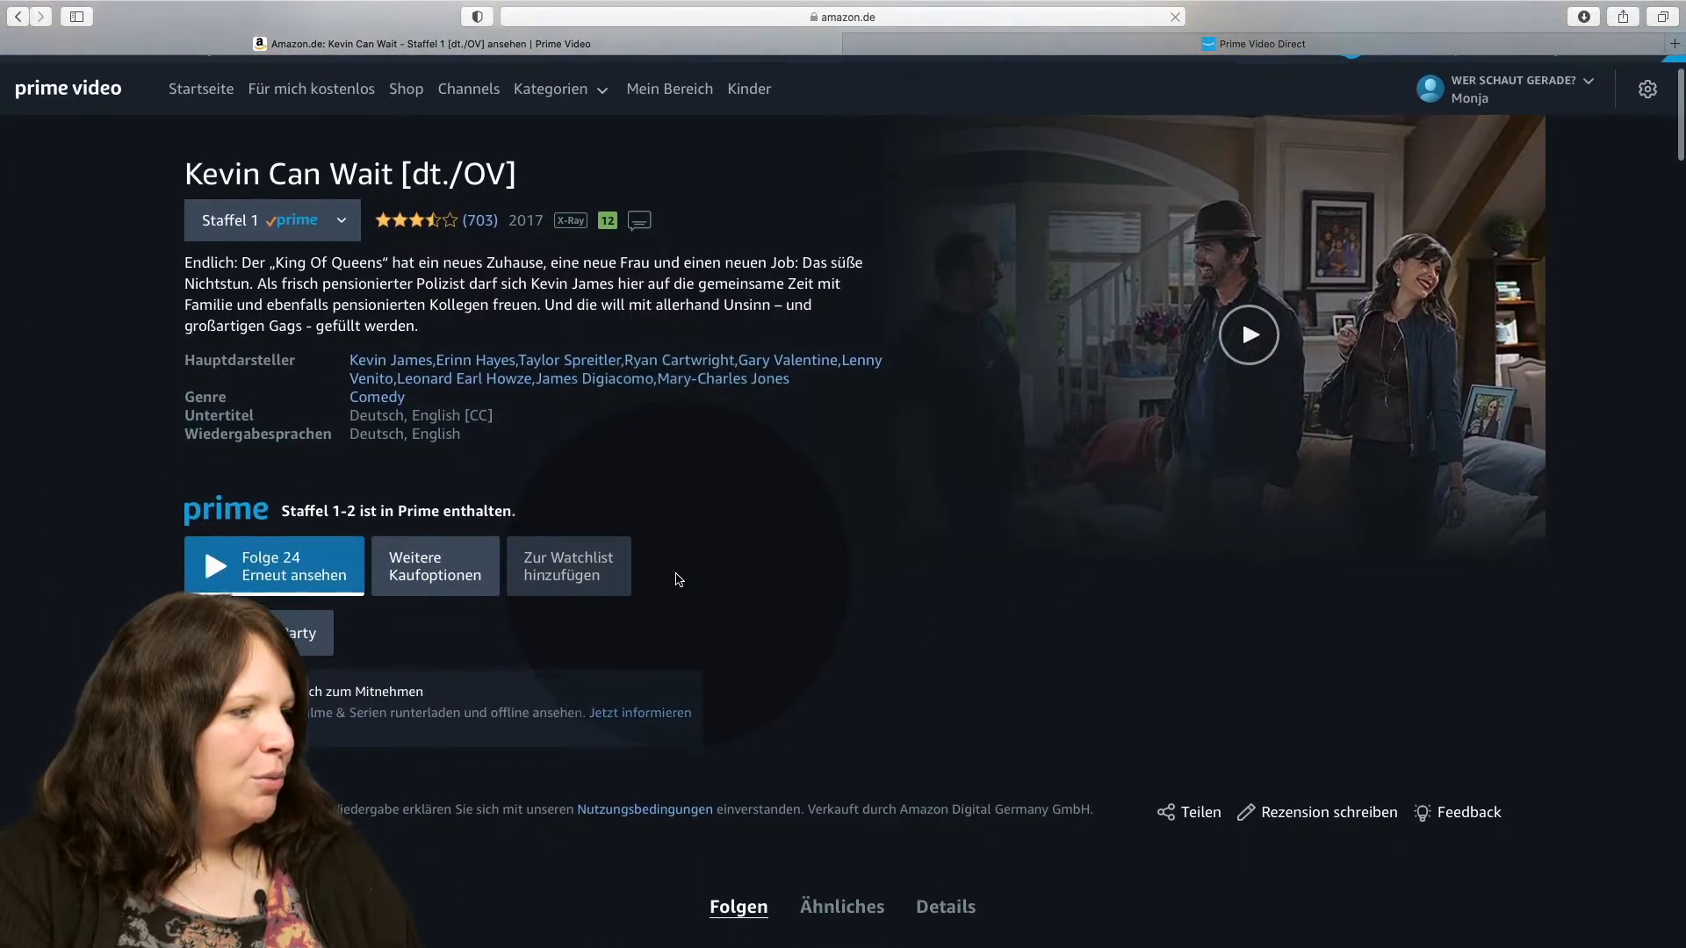
scroll(680, 580, "down", 1)
scroll(680, 580, "up", 4)
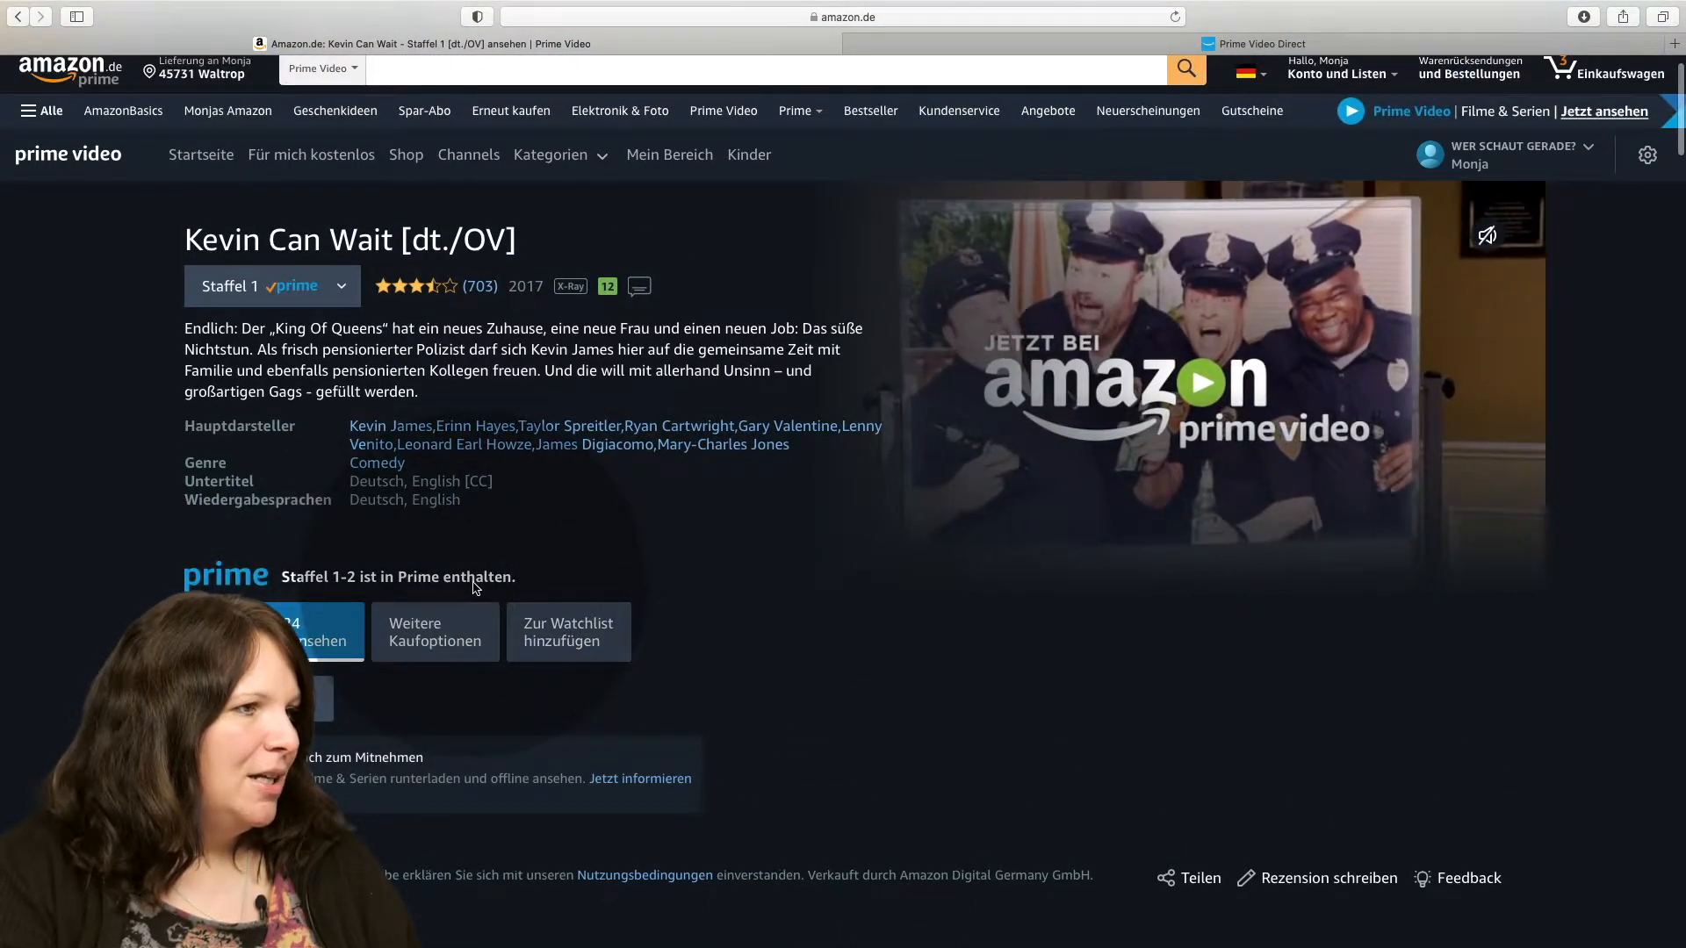
scroll(440, 606, "up", 2)
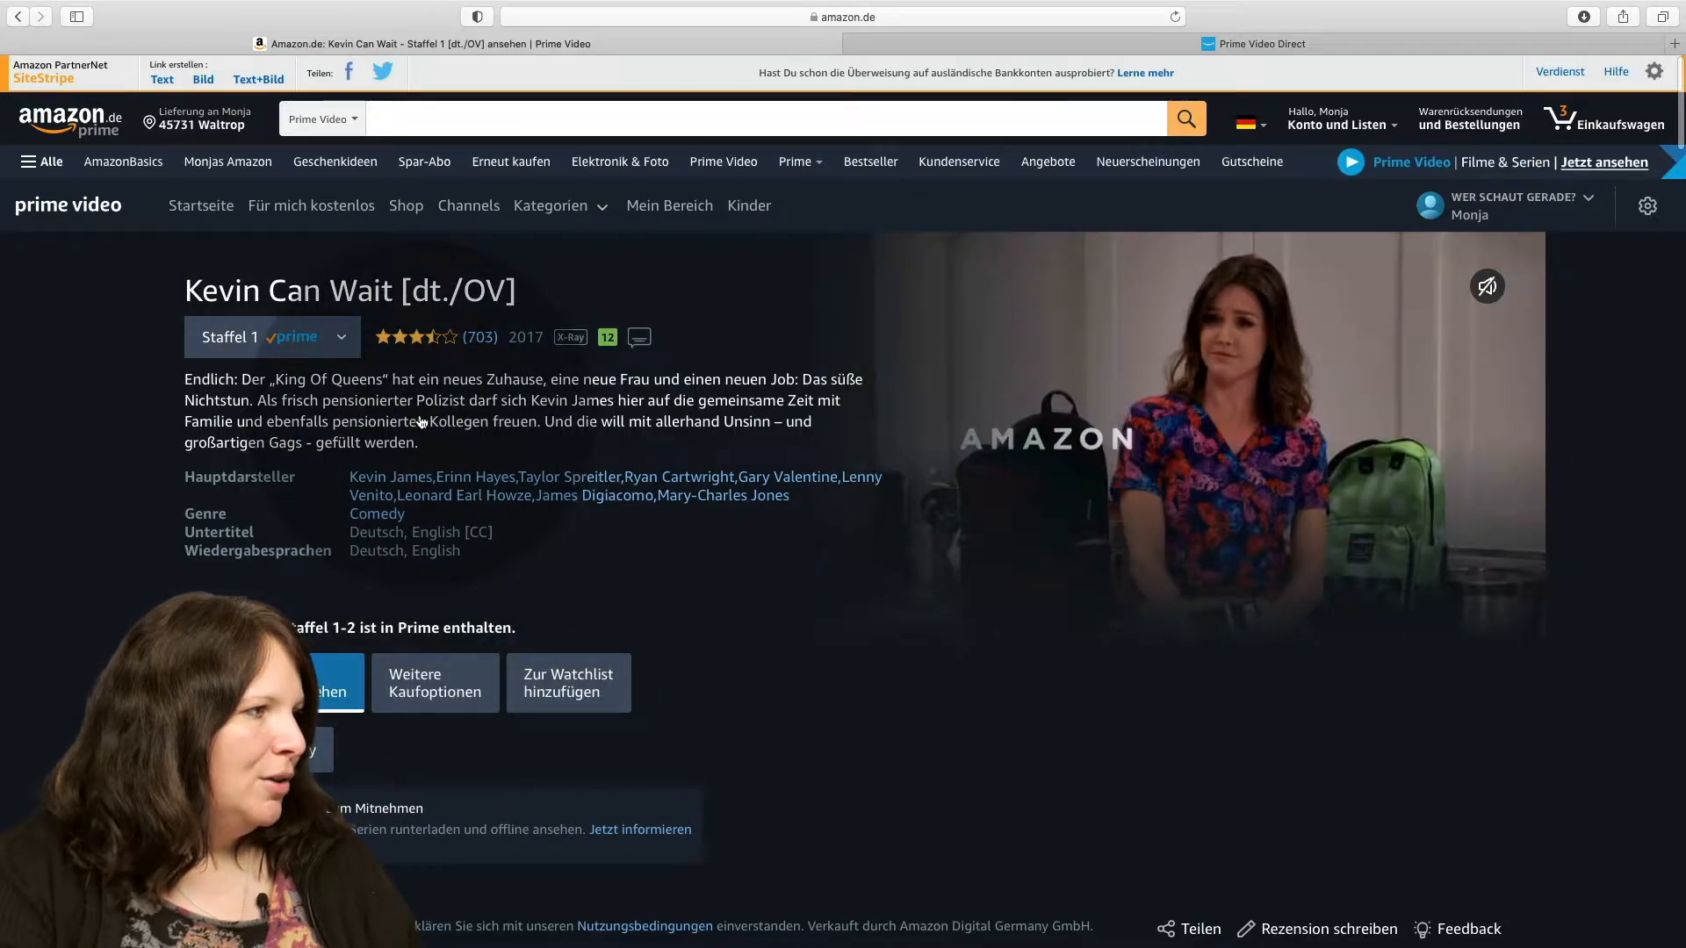
Check the available seasons of Kevin Can Wait and return to the Prime Video start page
left_click(347, 339)
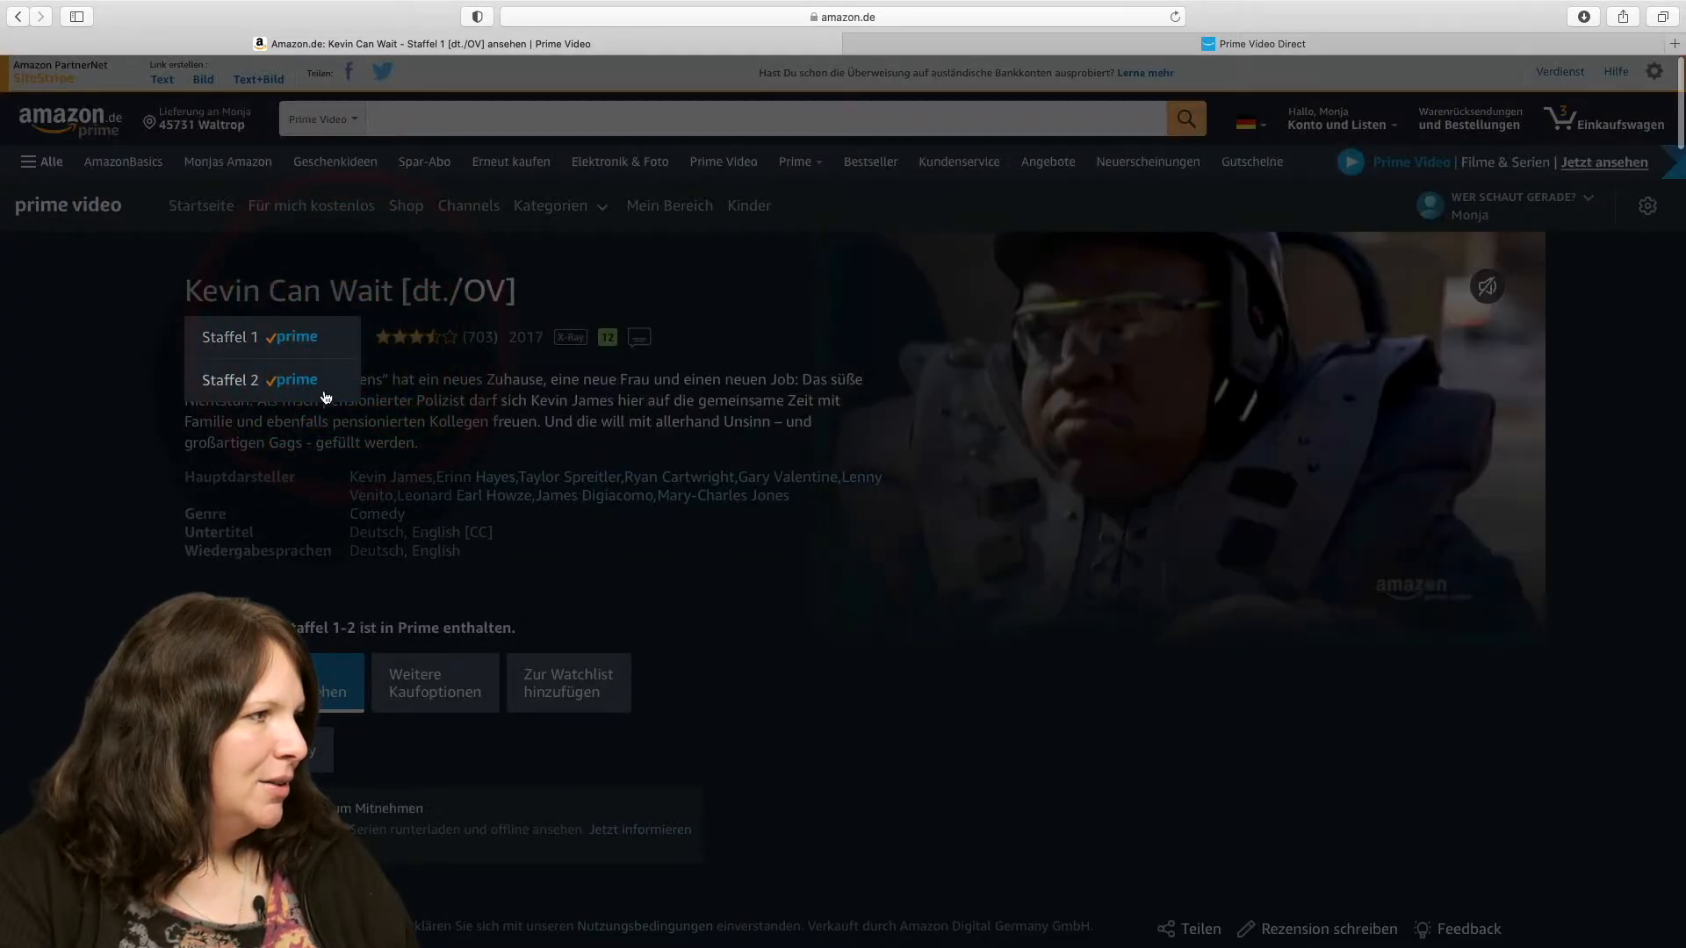
left_click(618, 273)
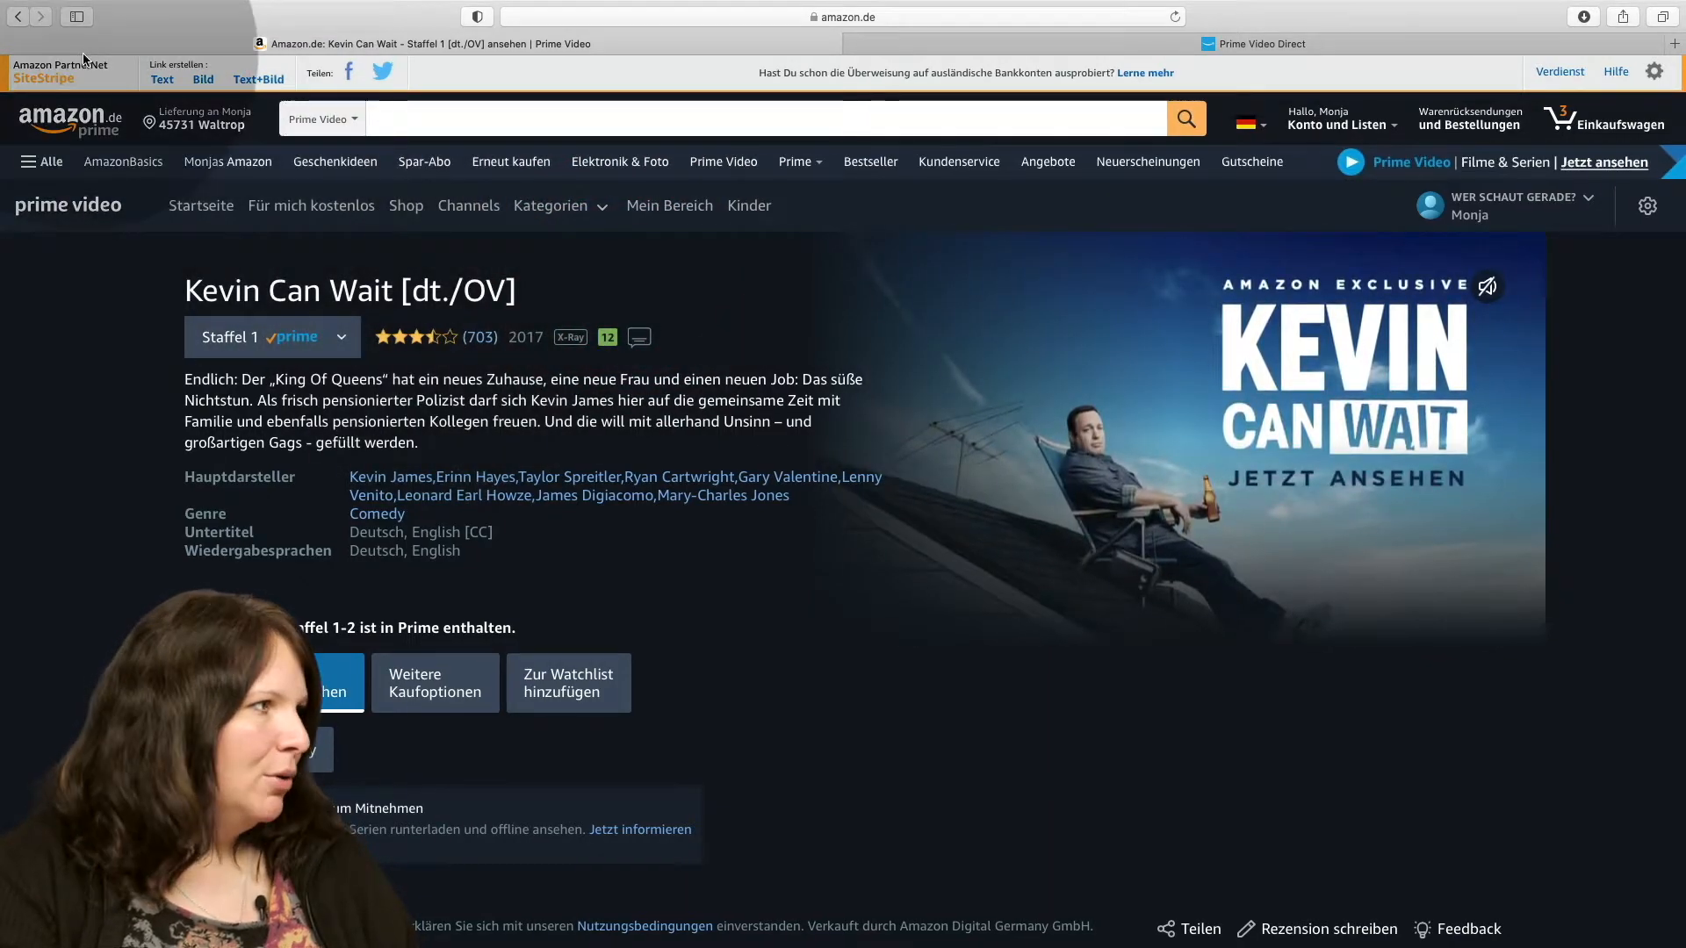
left_click(19, 17)
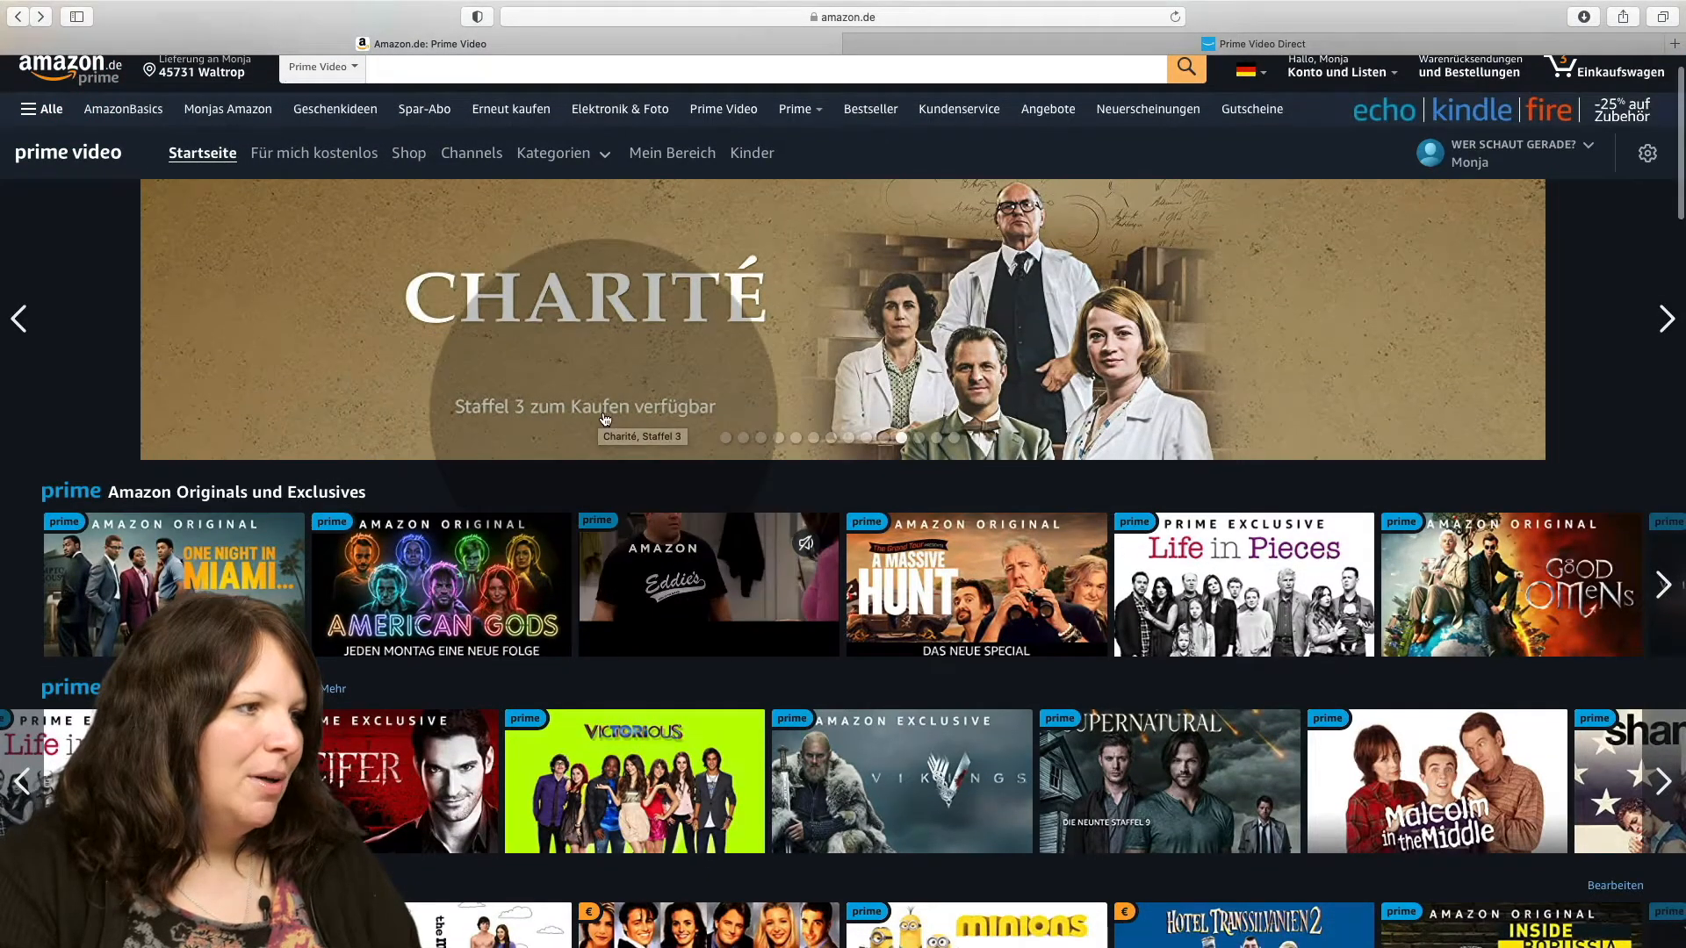
Switch to the Prime Video Direct landing page and show its full web address
scroll(629, 420, "down", 1)
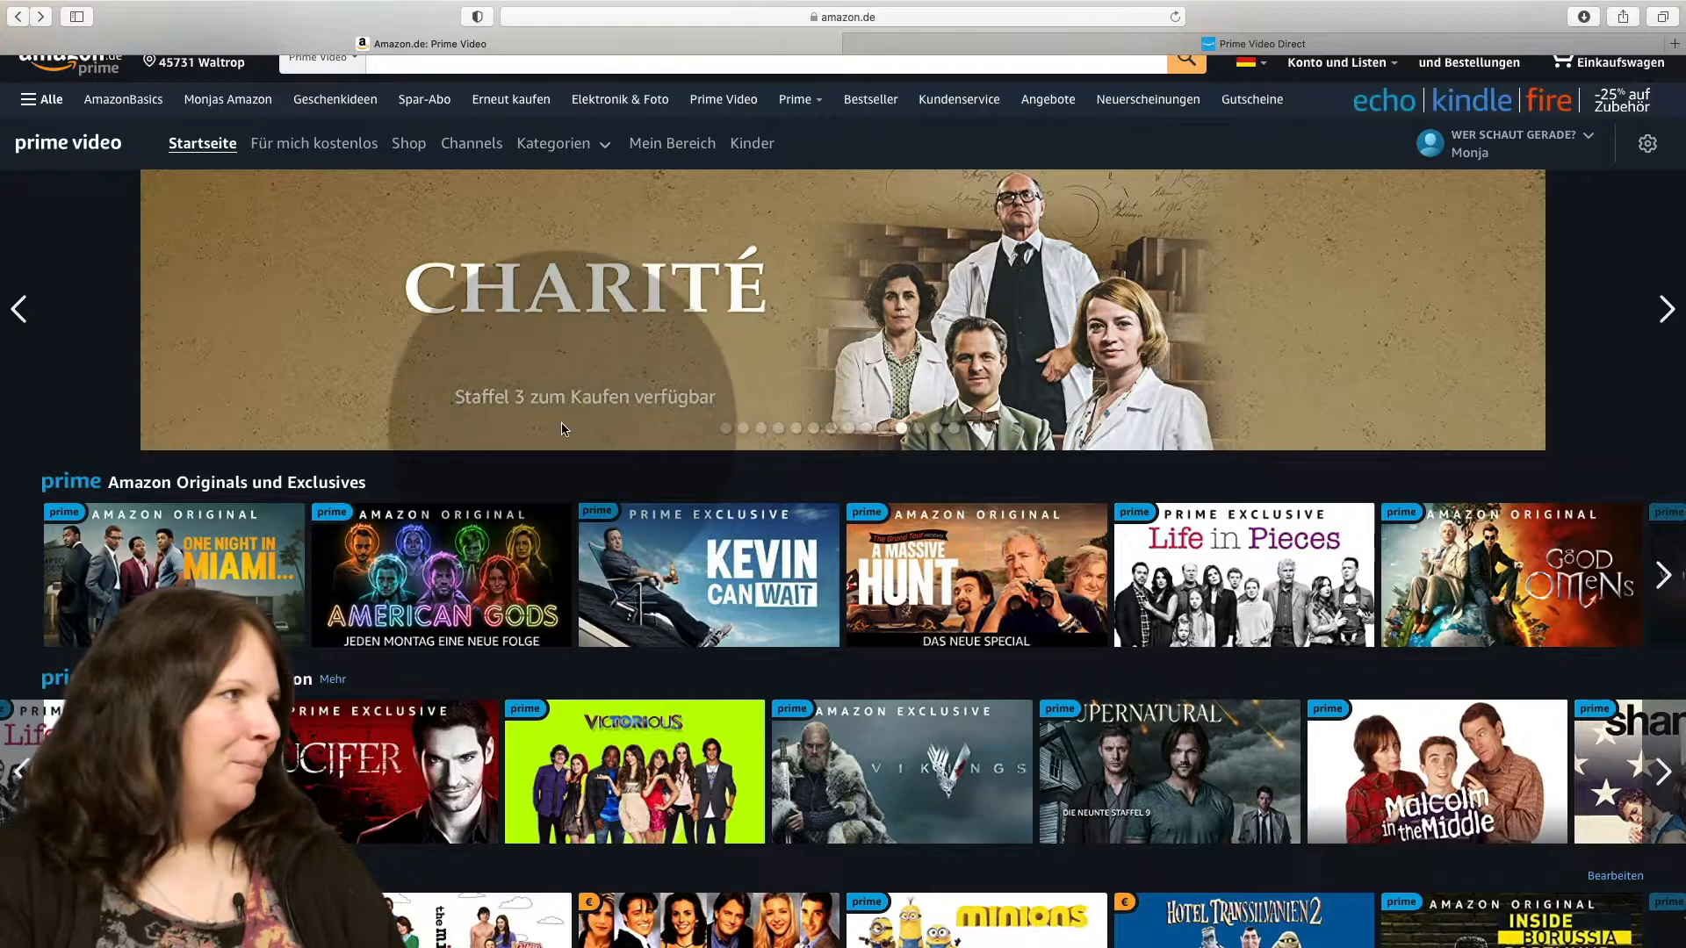
scroll(799, 100, "up", 2)
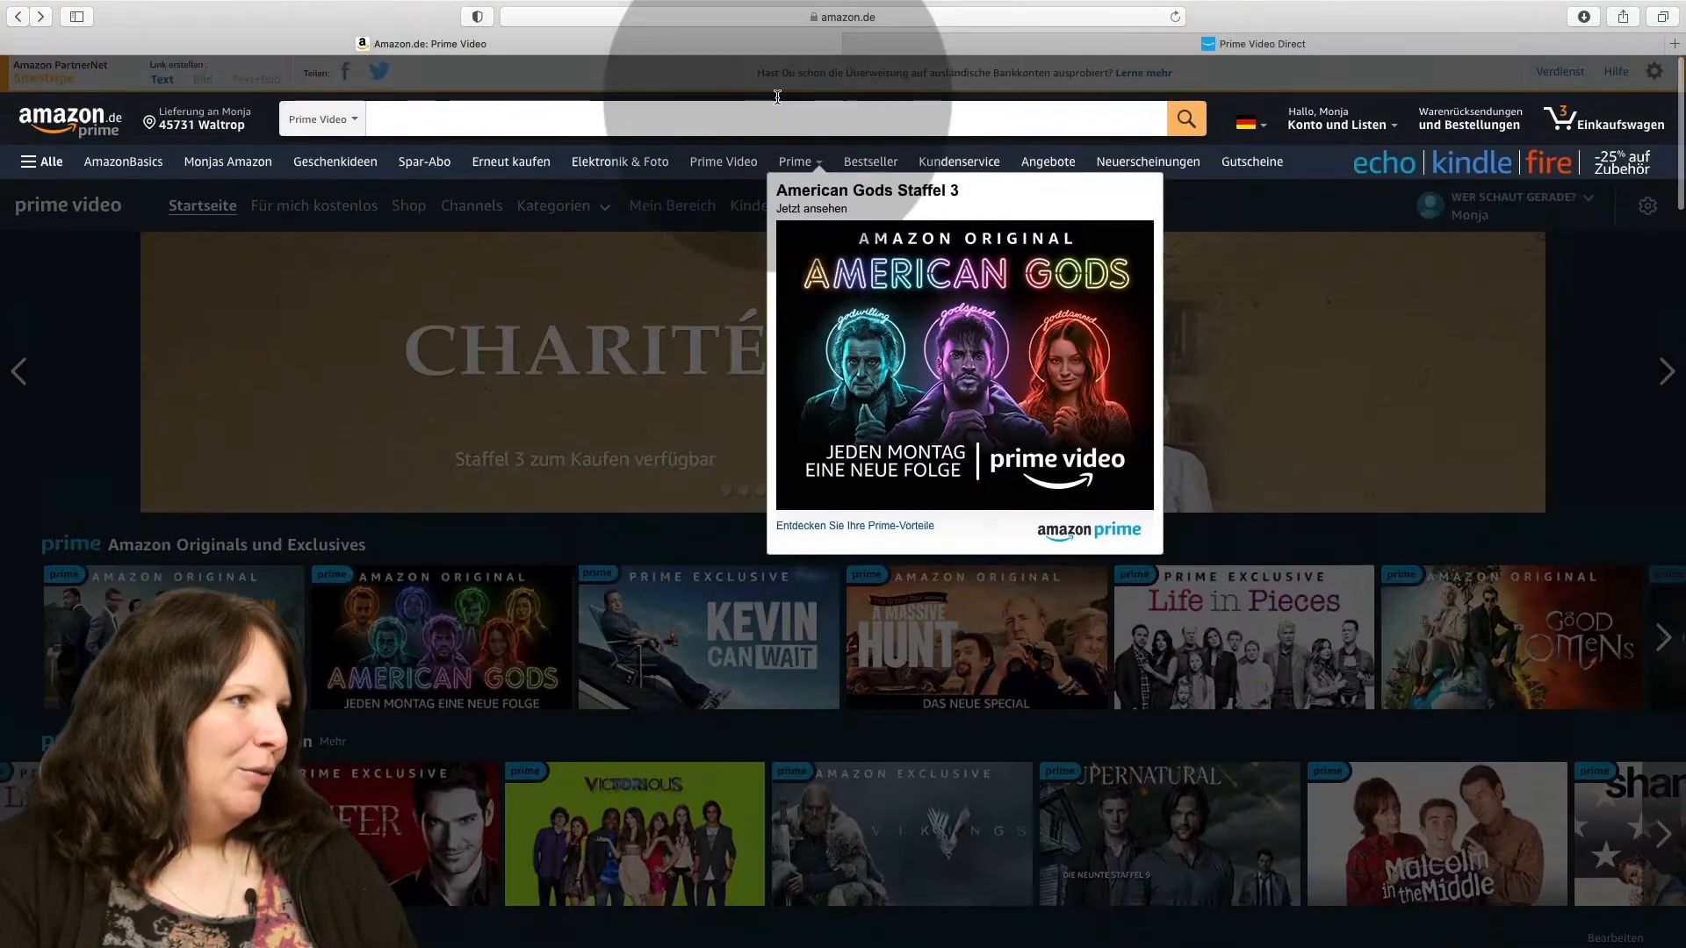
mouse_move(1316, 120)
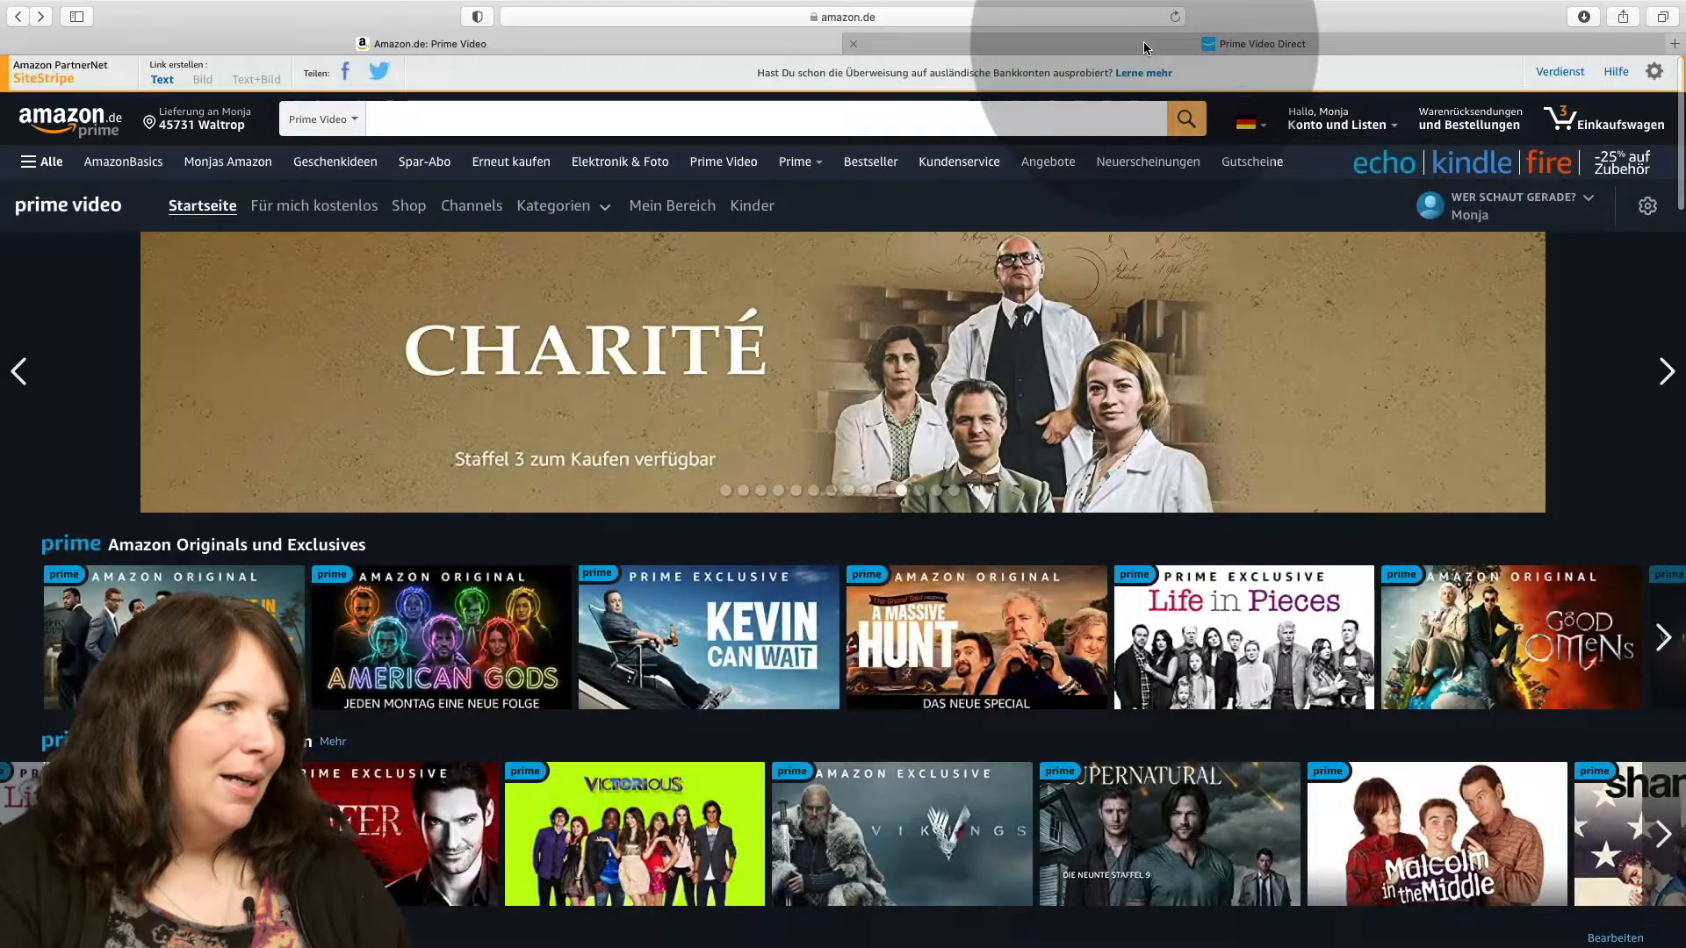
left_click(1143, 40)
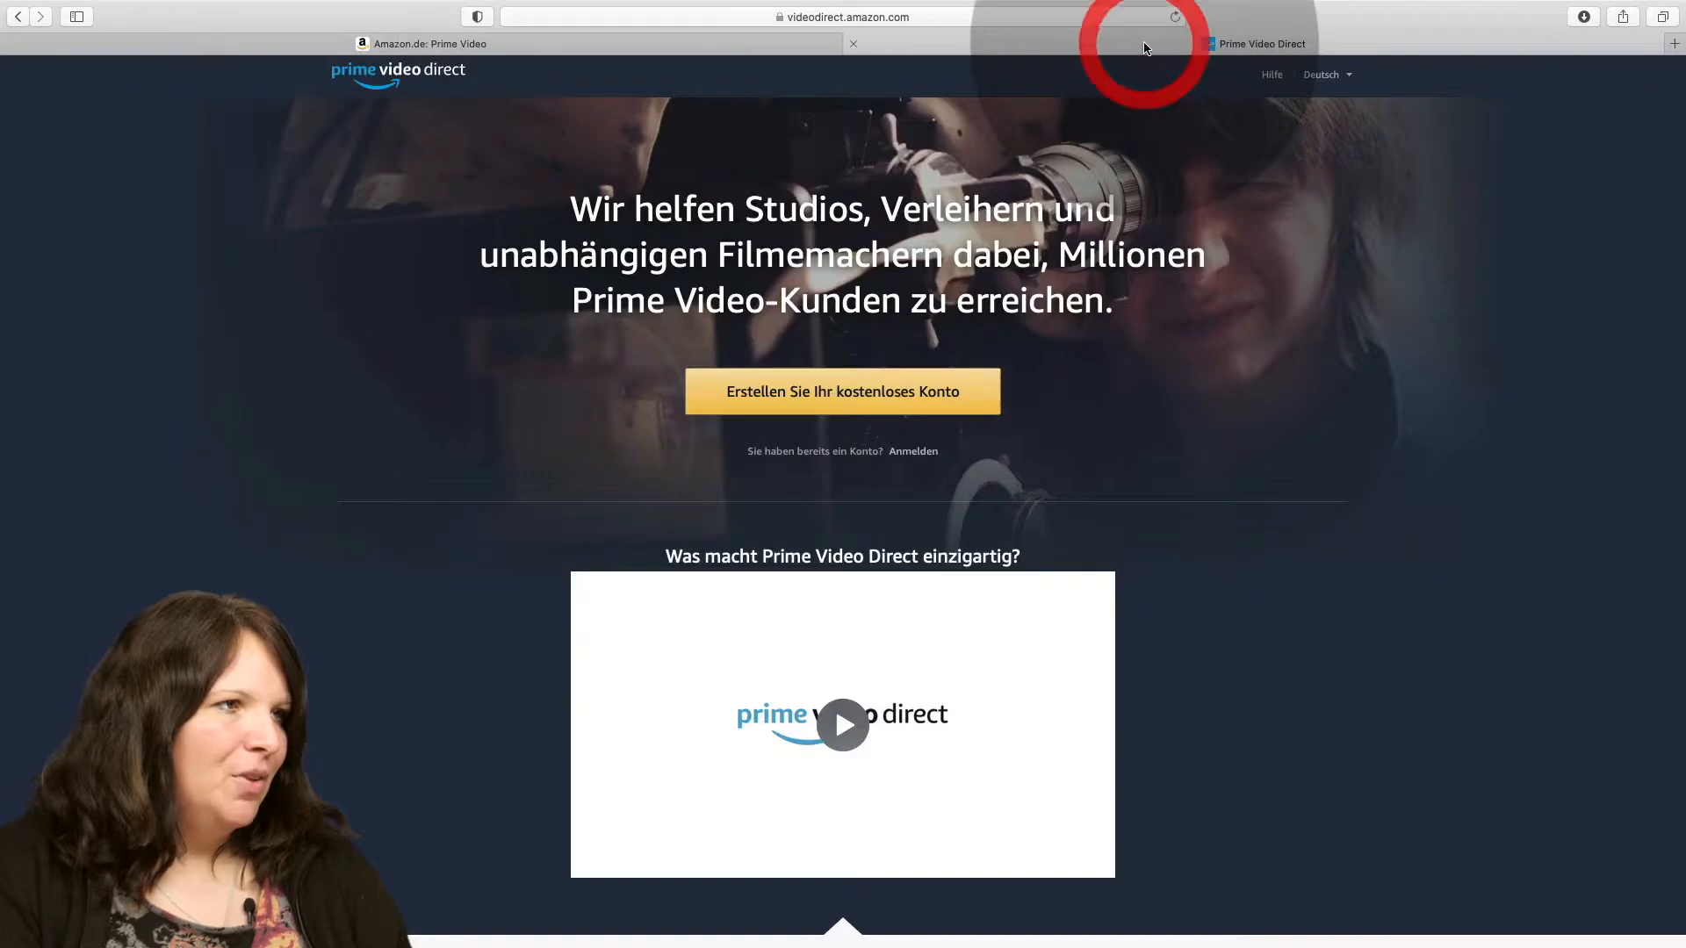
left_click(1020, 14)
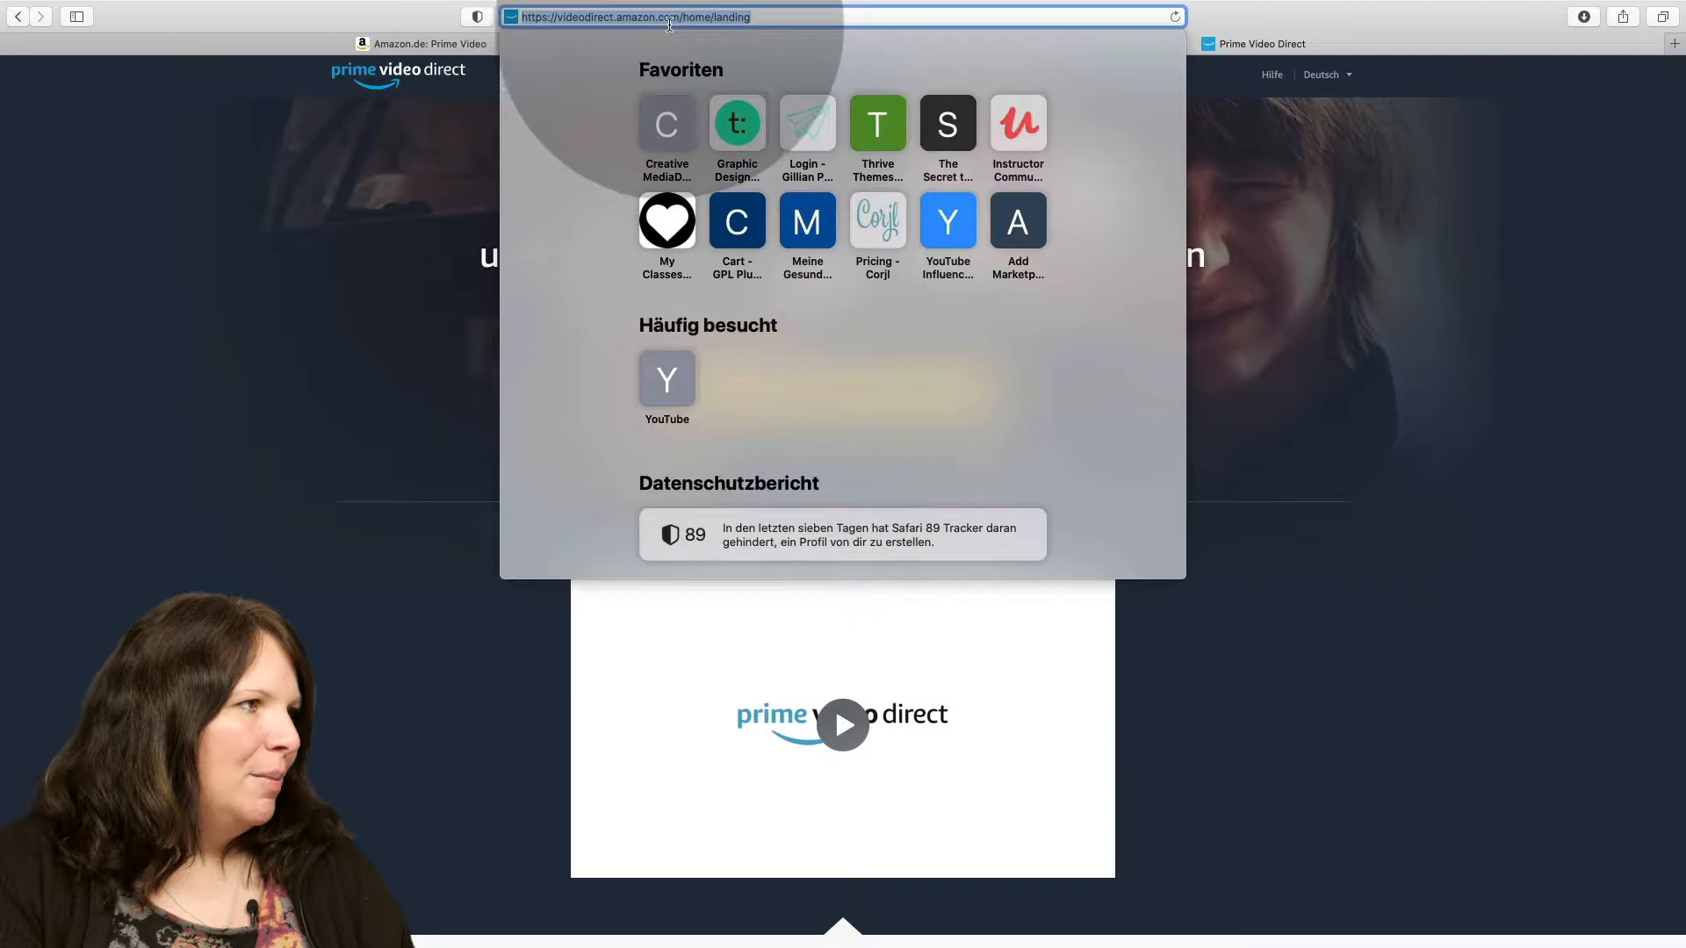
left_click(1466, 181)
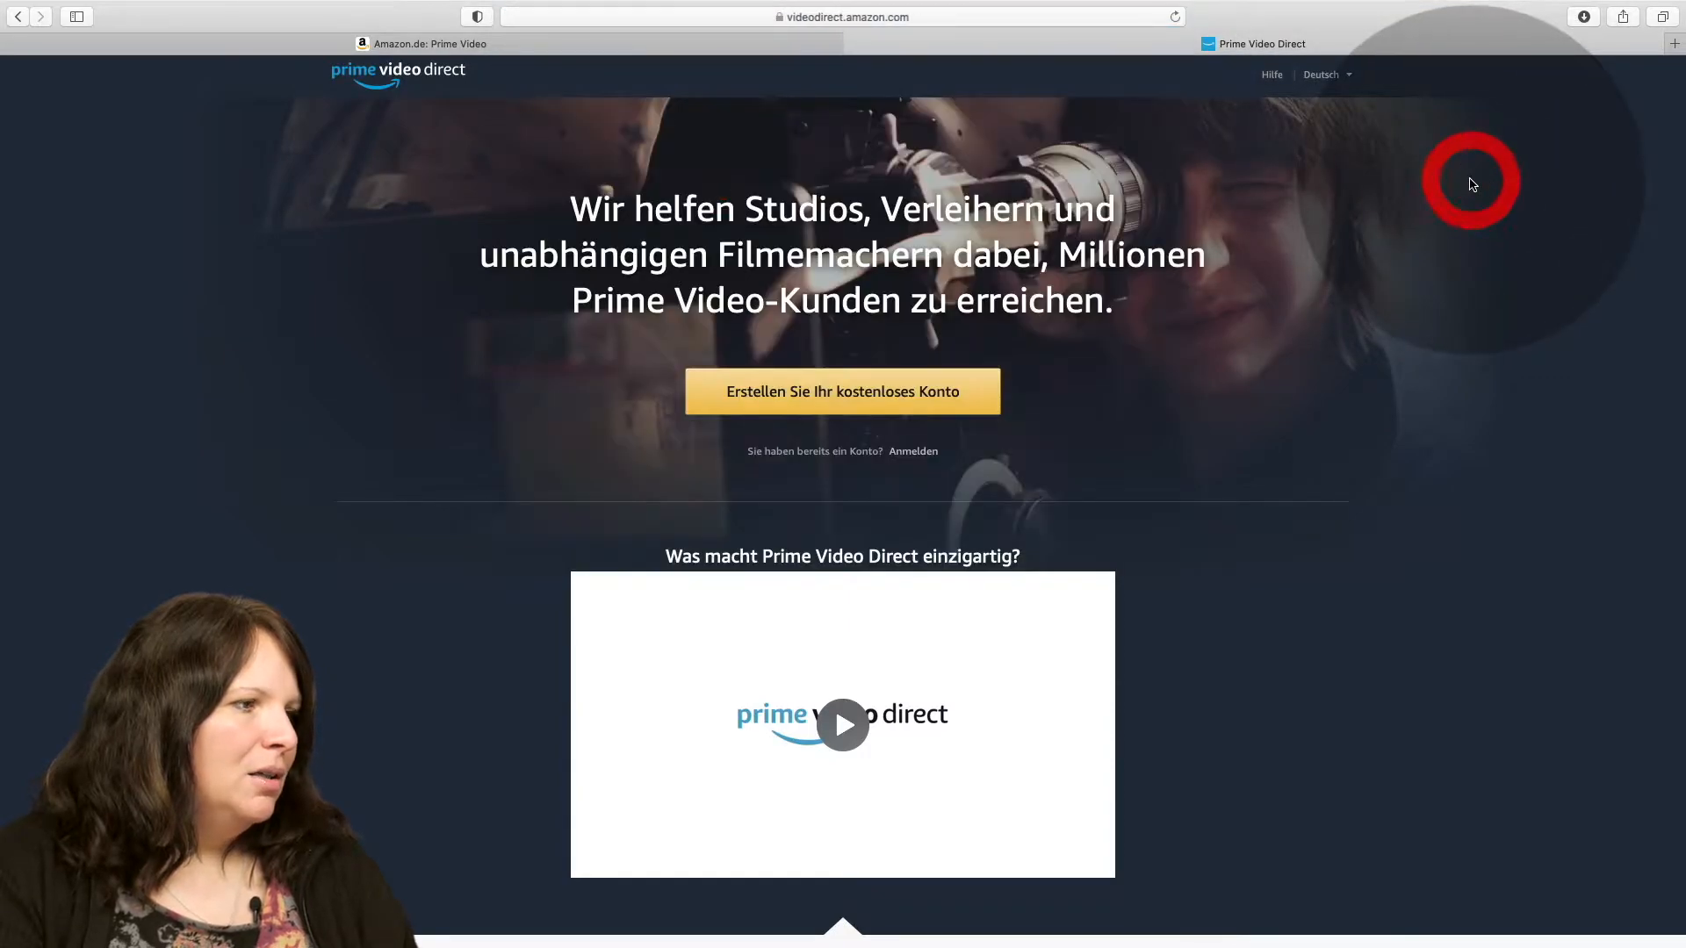
Sign in to the existing Prime Video Direct account with the saved e-mail address and password
left_click(912, 453)
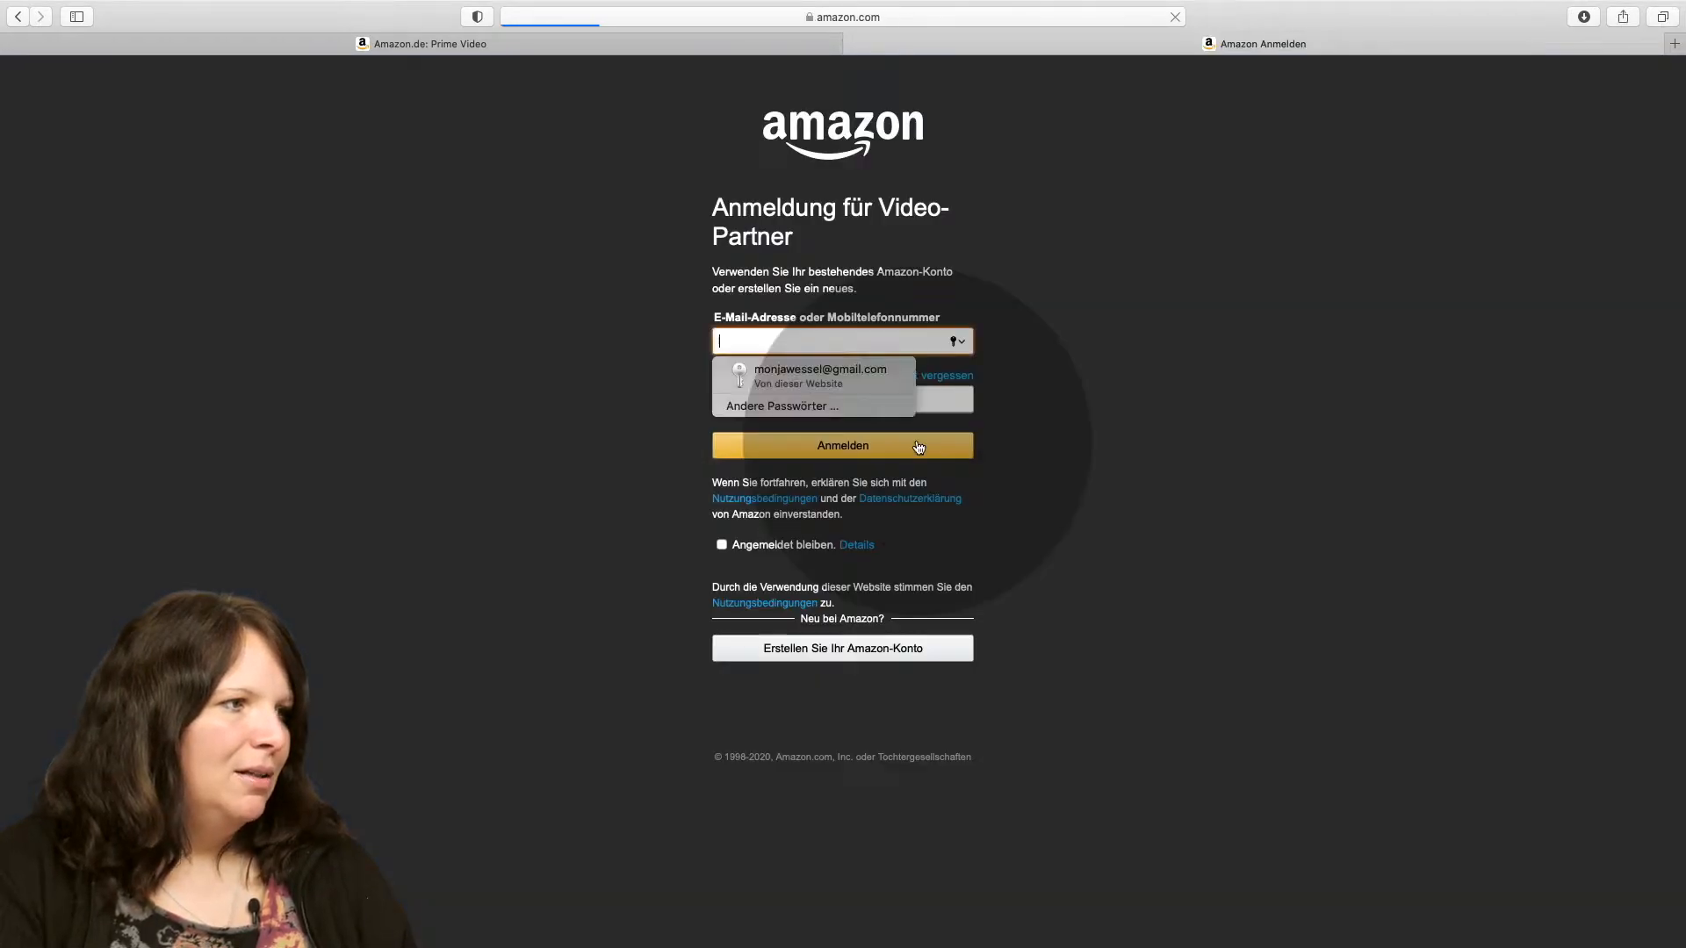
left_click(859, 370)
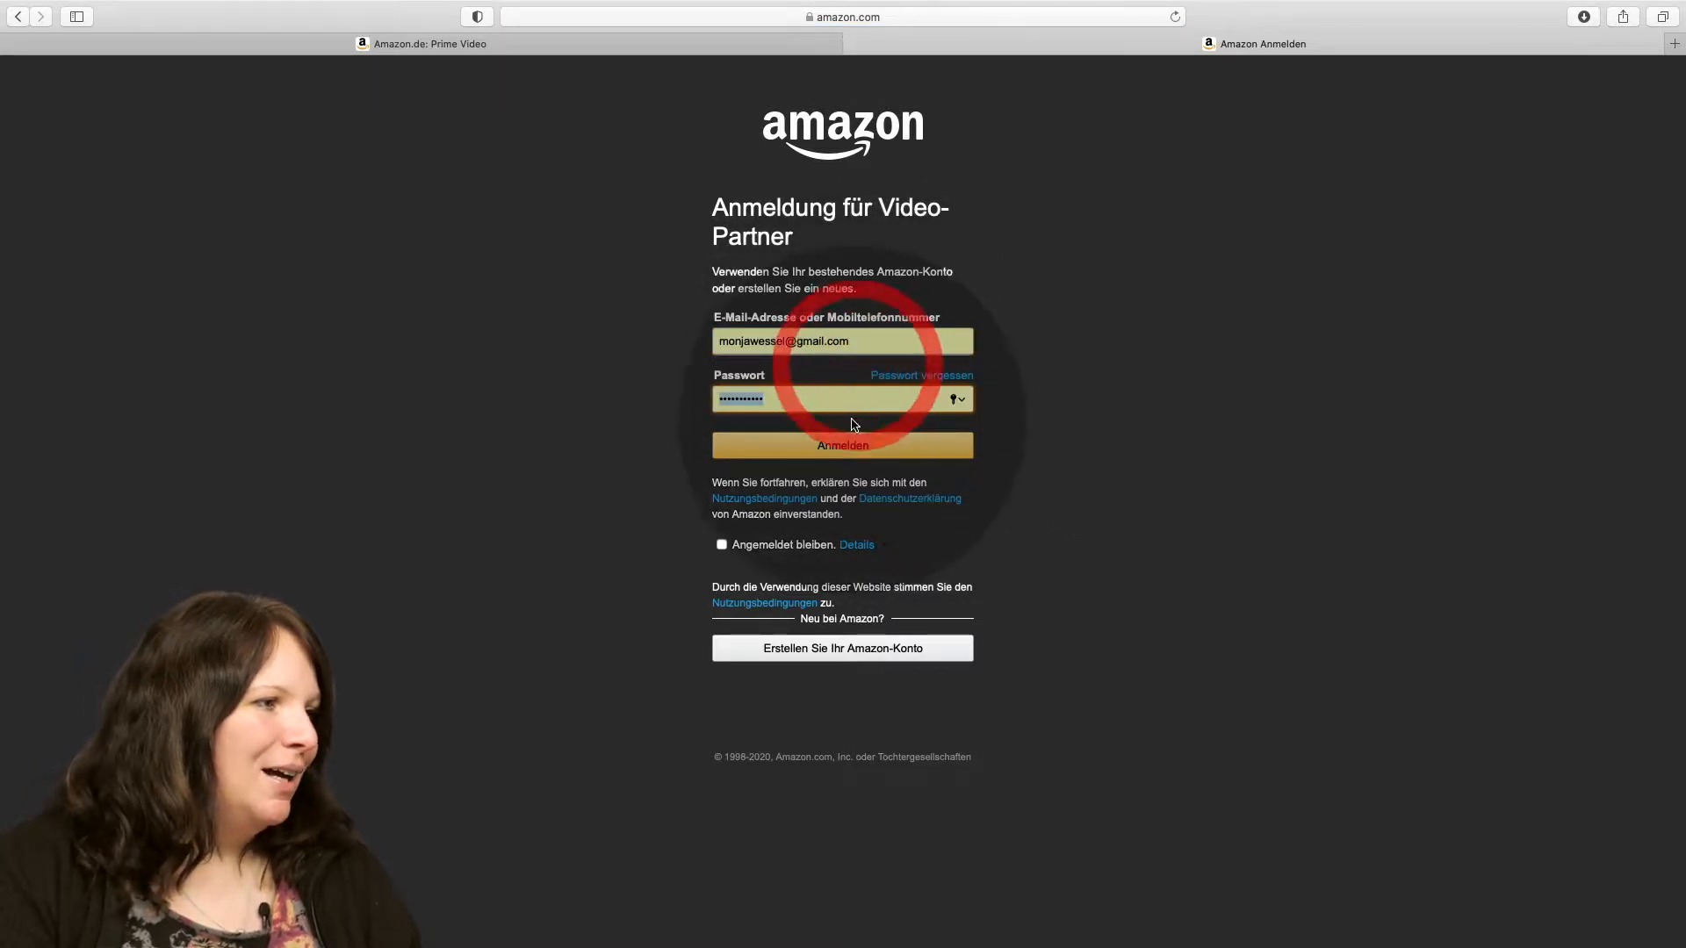
left_click(865, 445)
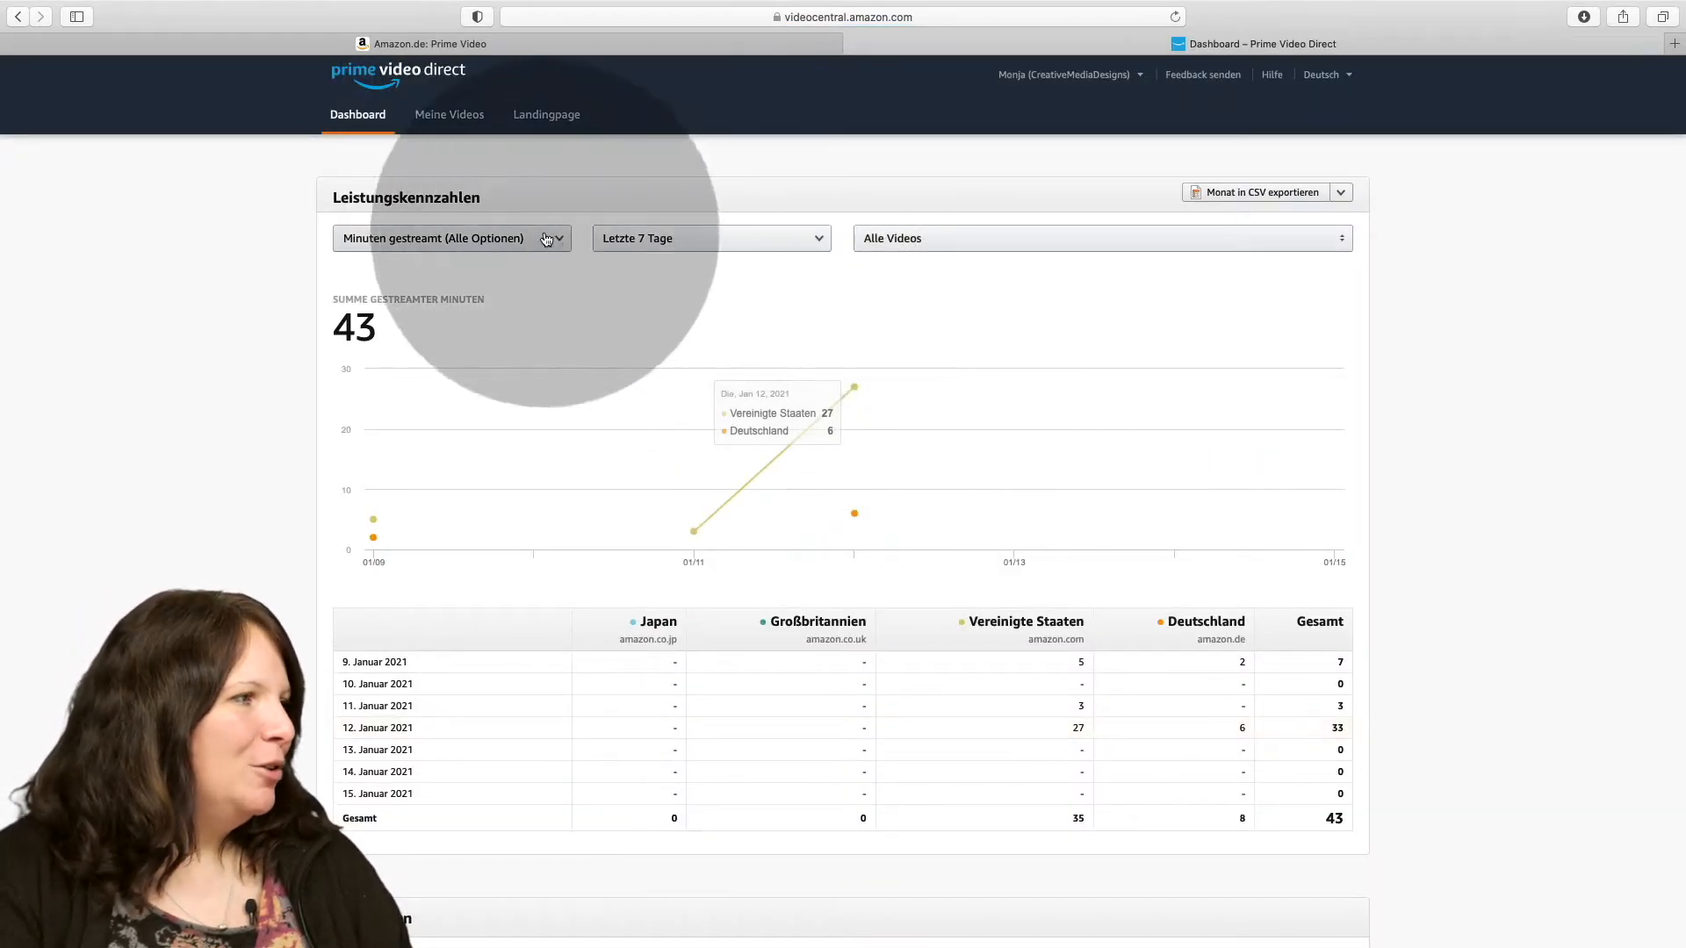
Set the performance metrics period to Letzte 12 Wochen and review the weekly streaming figures and the earnings by country
left_click(545, 238)
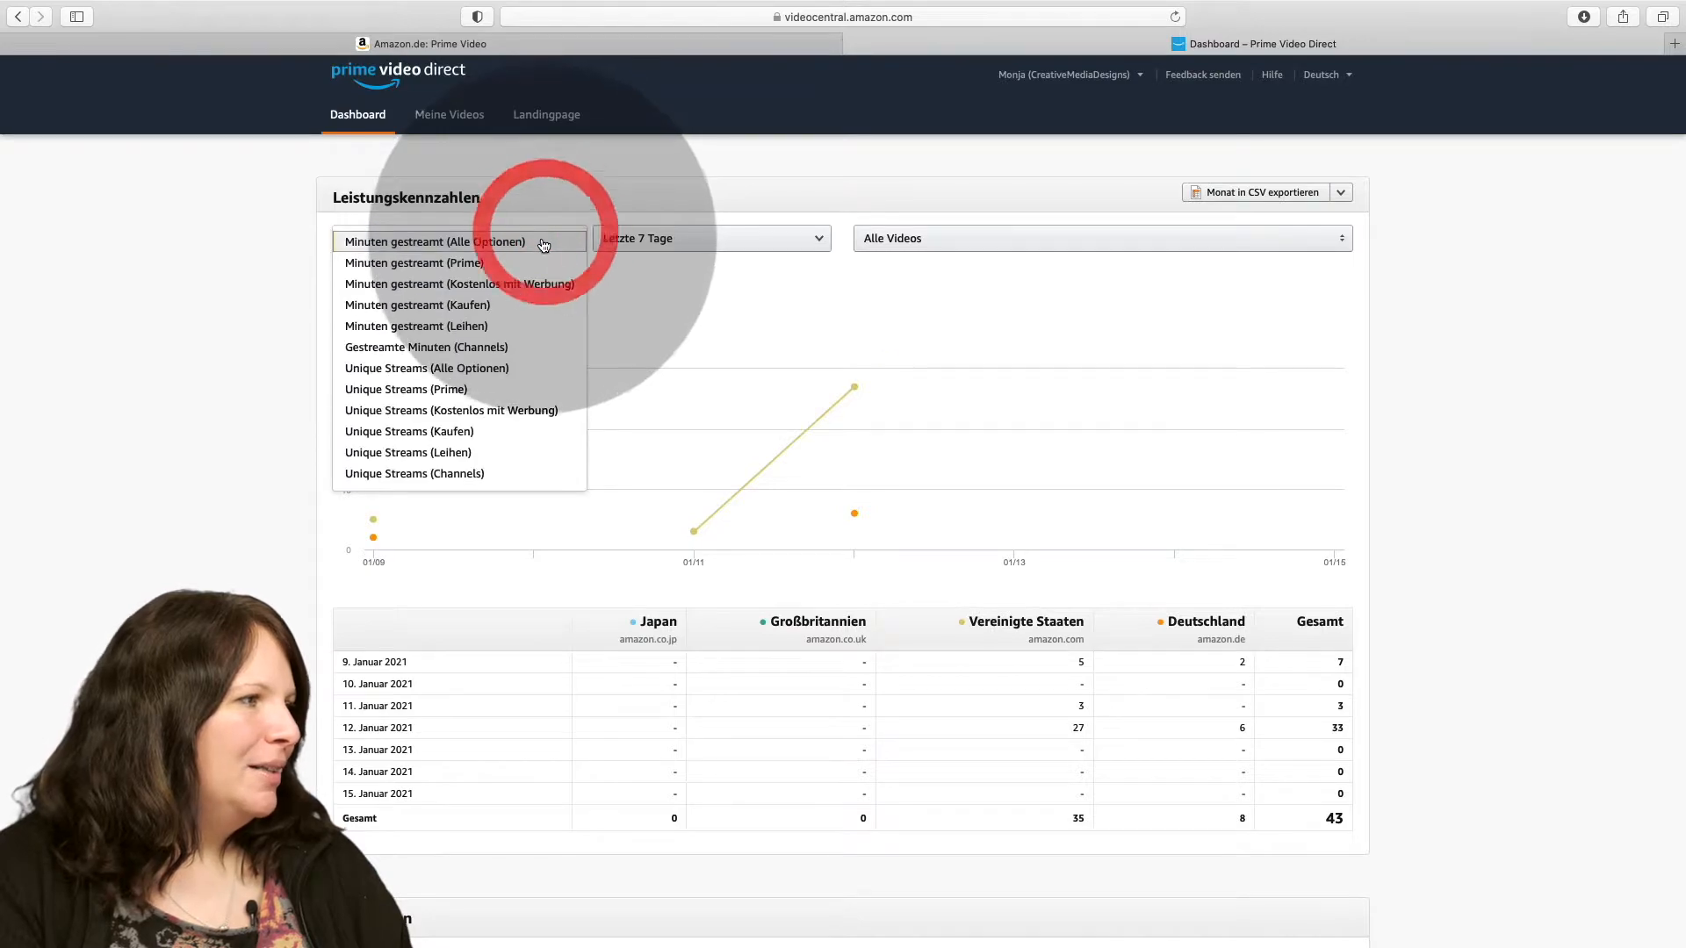
left_click(656, 249)
left_click(716, 284)
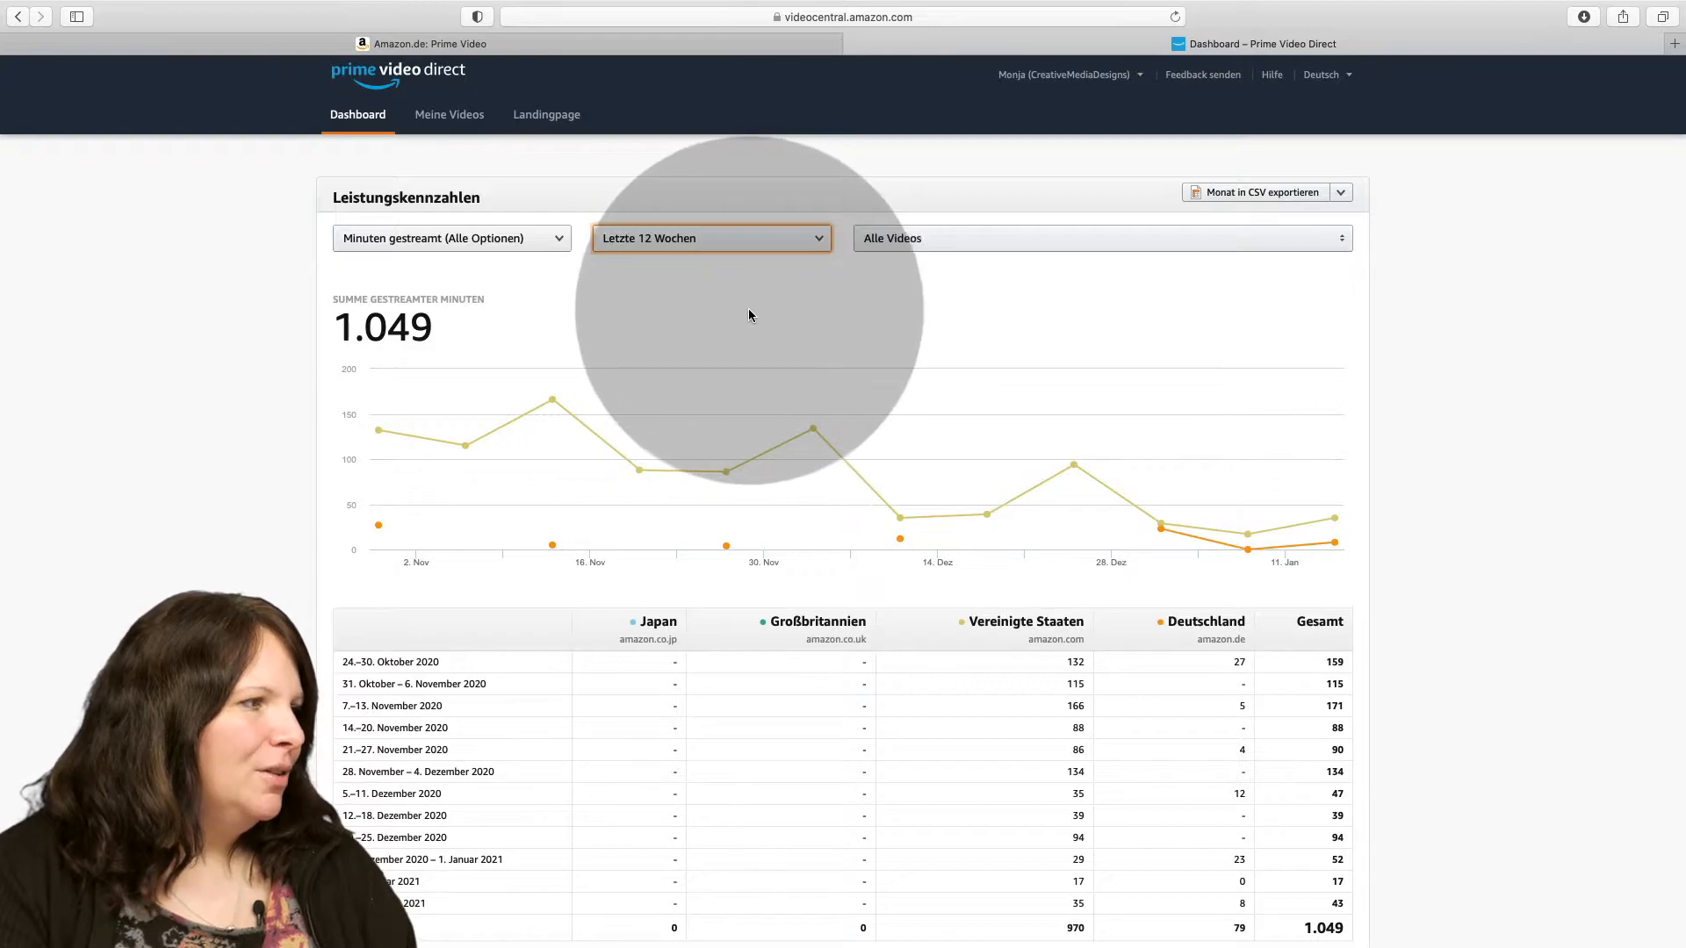
scroll(748, 312, "down", 1)
scroll(747, 314, "down", 1)
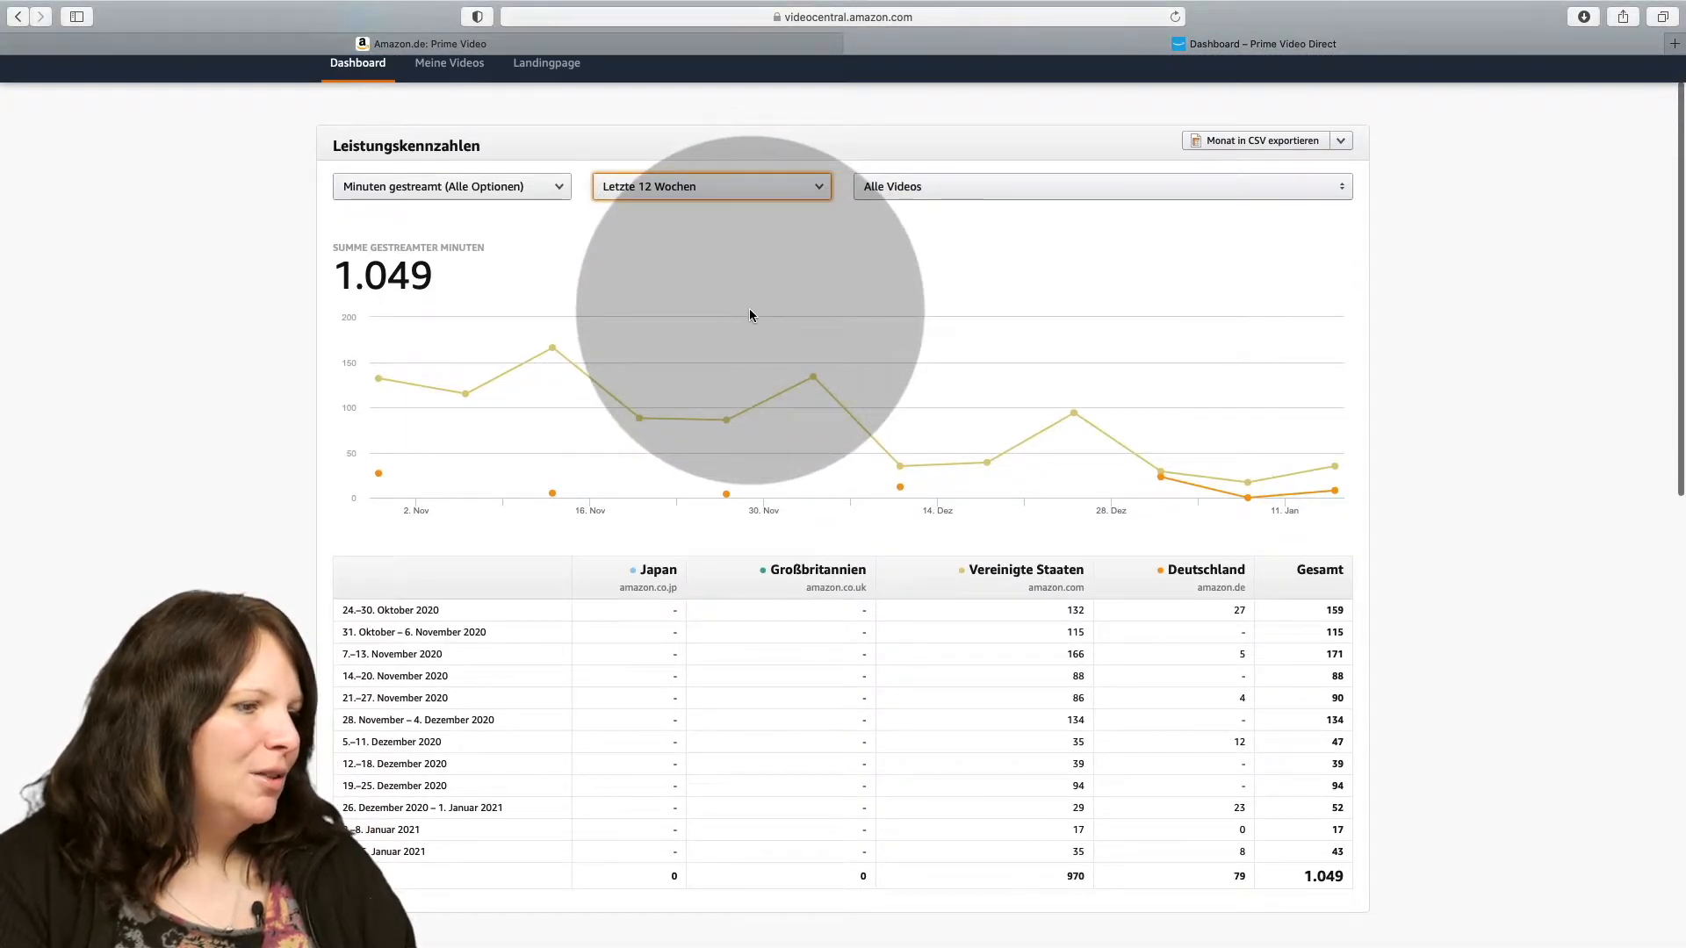
scroll(750, 314, "down", 5)
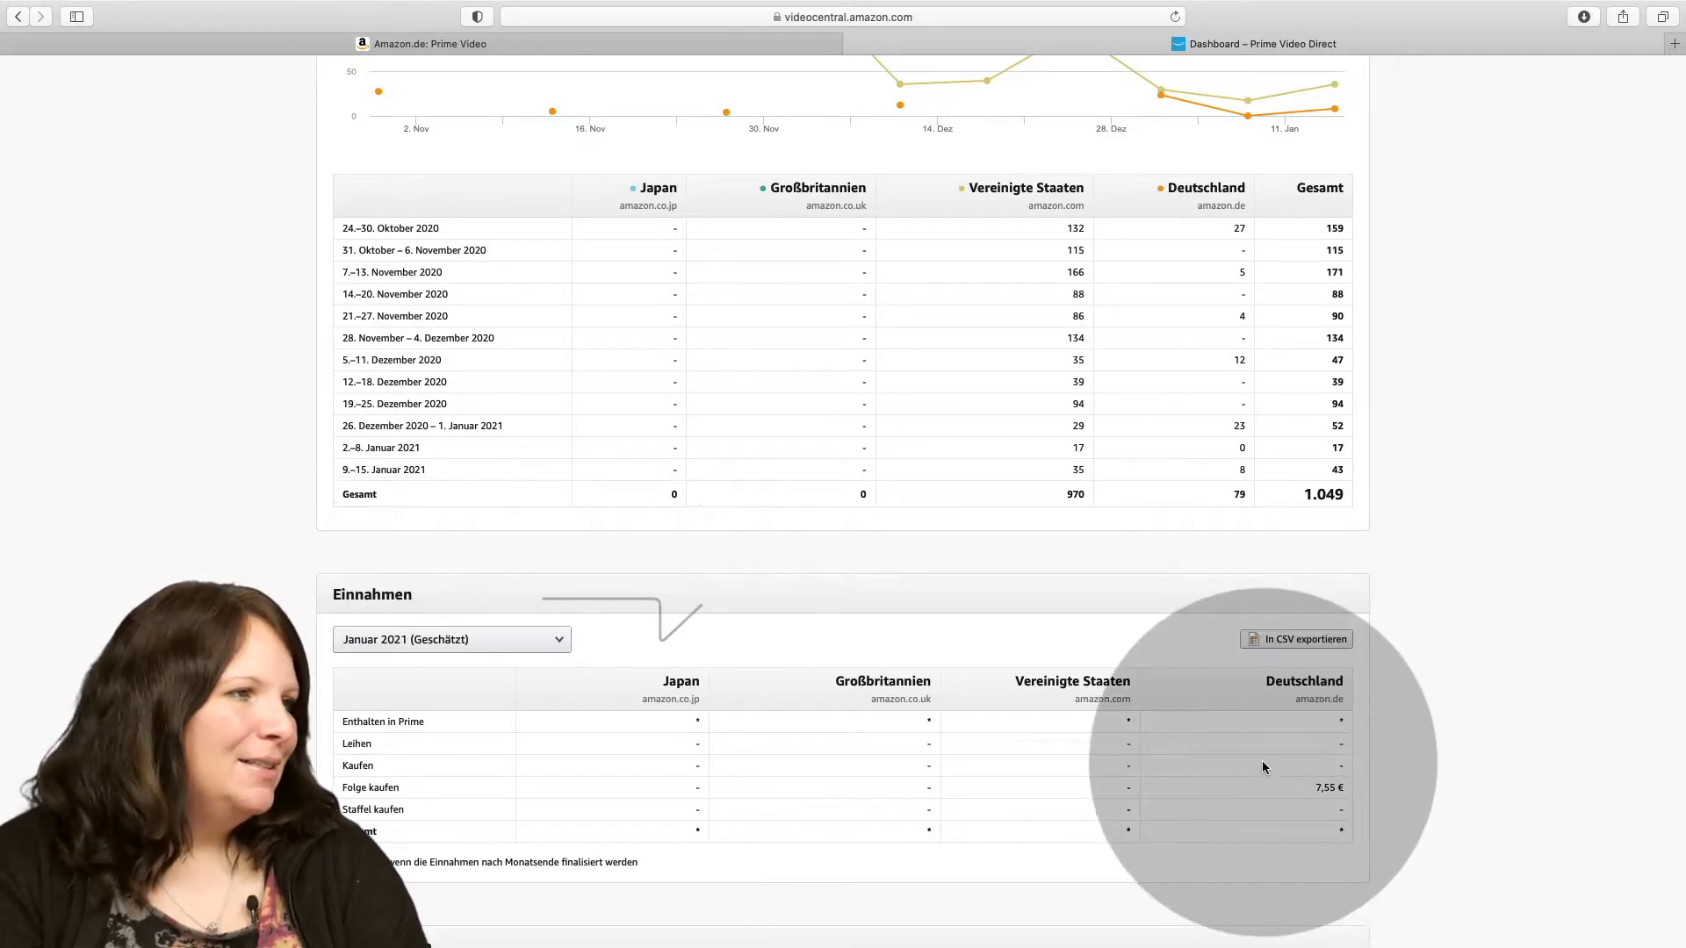
scroll(1265, 761, "up", 5)
scroll(1272, 757, "up", 1)
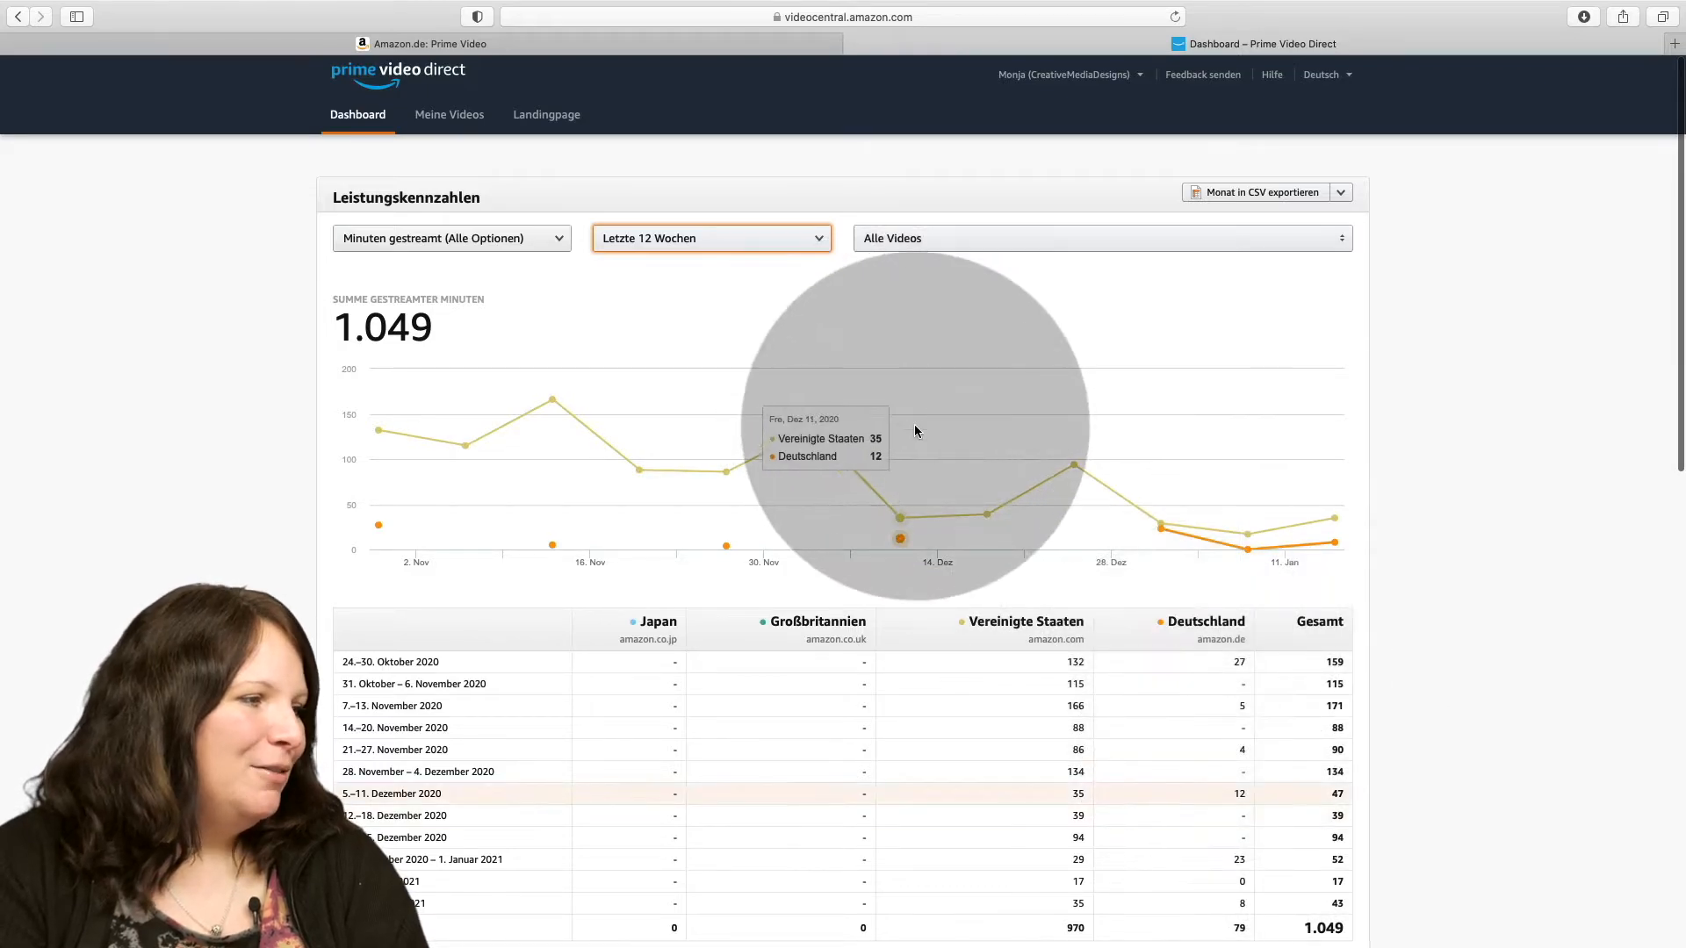
Open the single title "How to make Customers addicted to your Products" from Meine Videos and view its general information
left_click(449, 114)
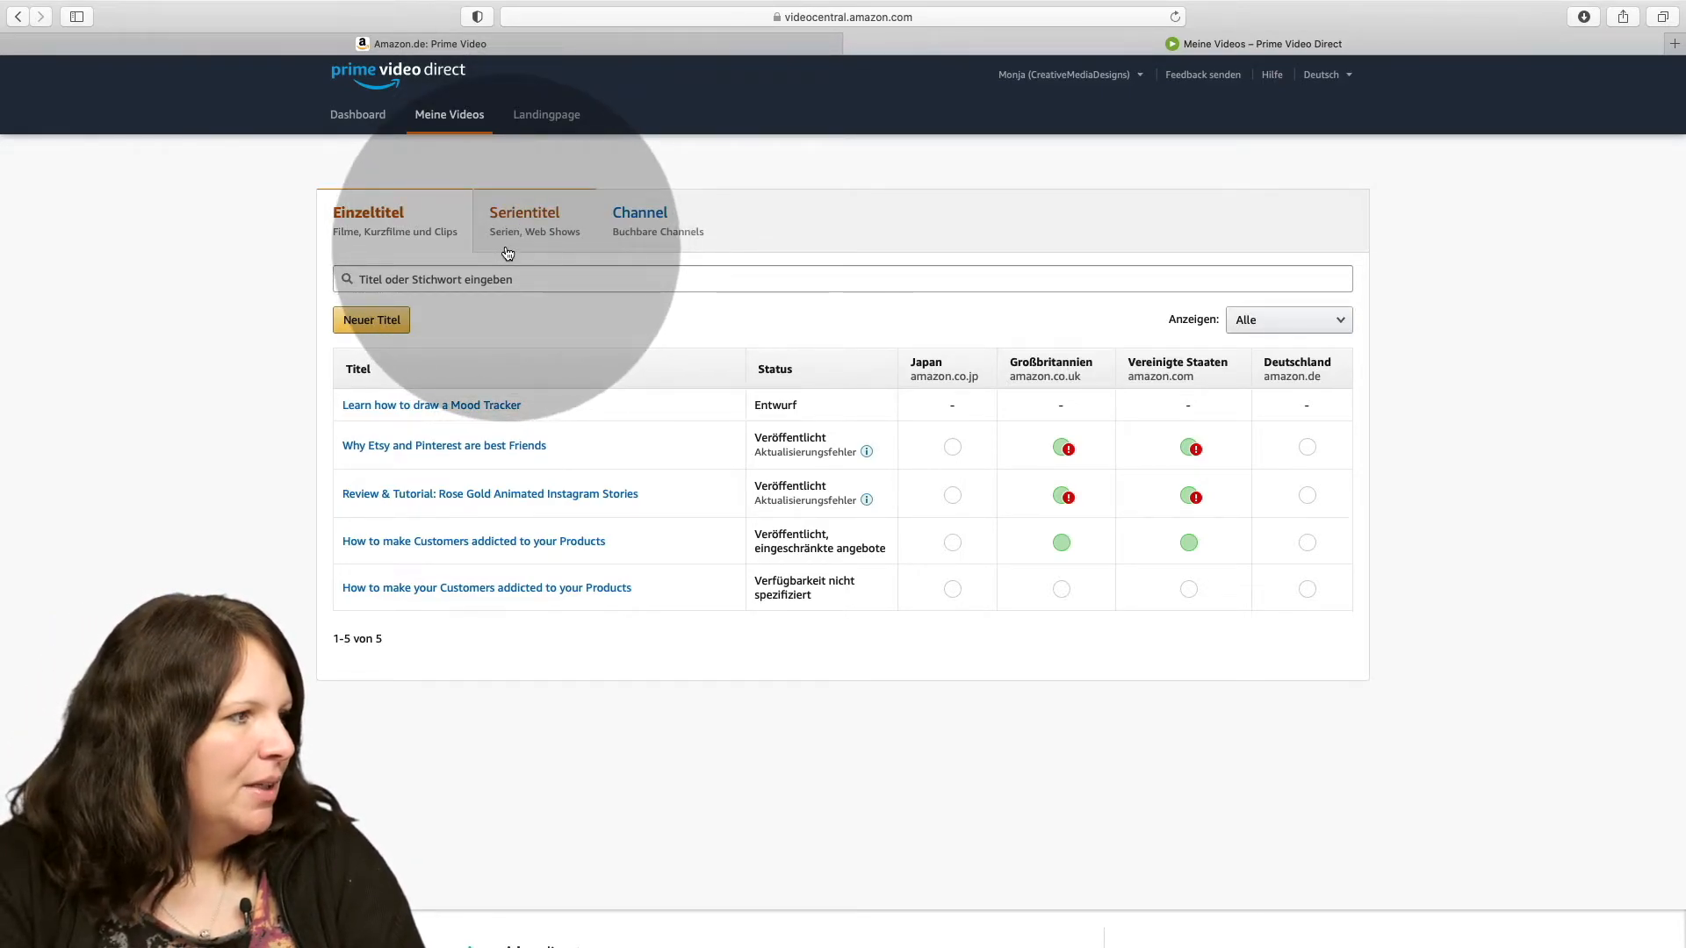
left_click(480, 542)
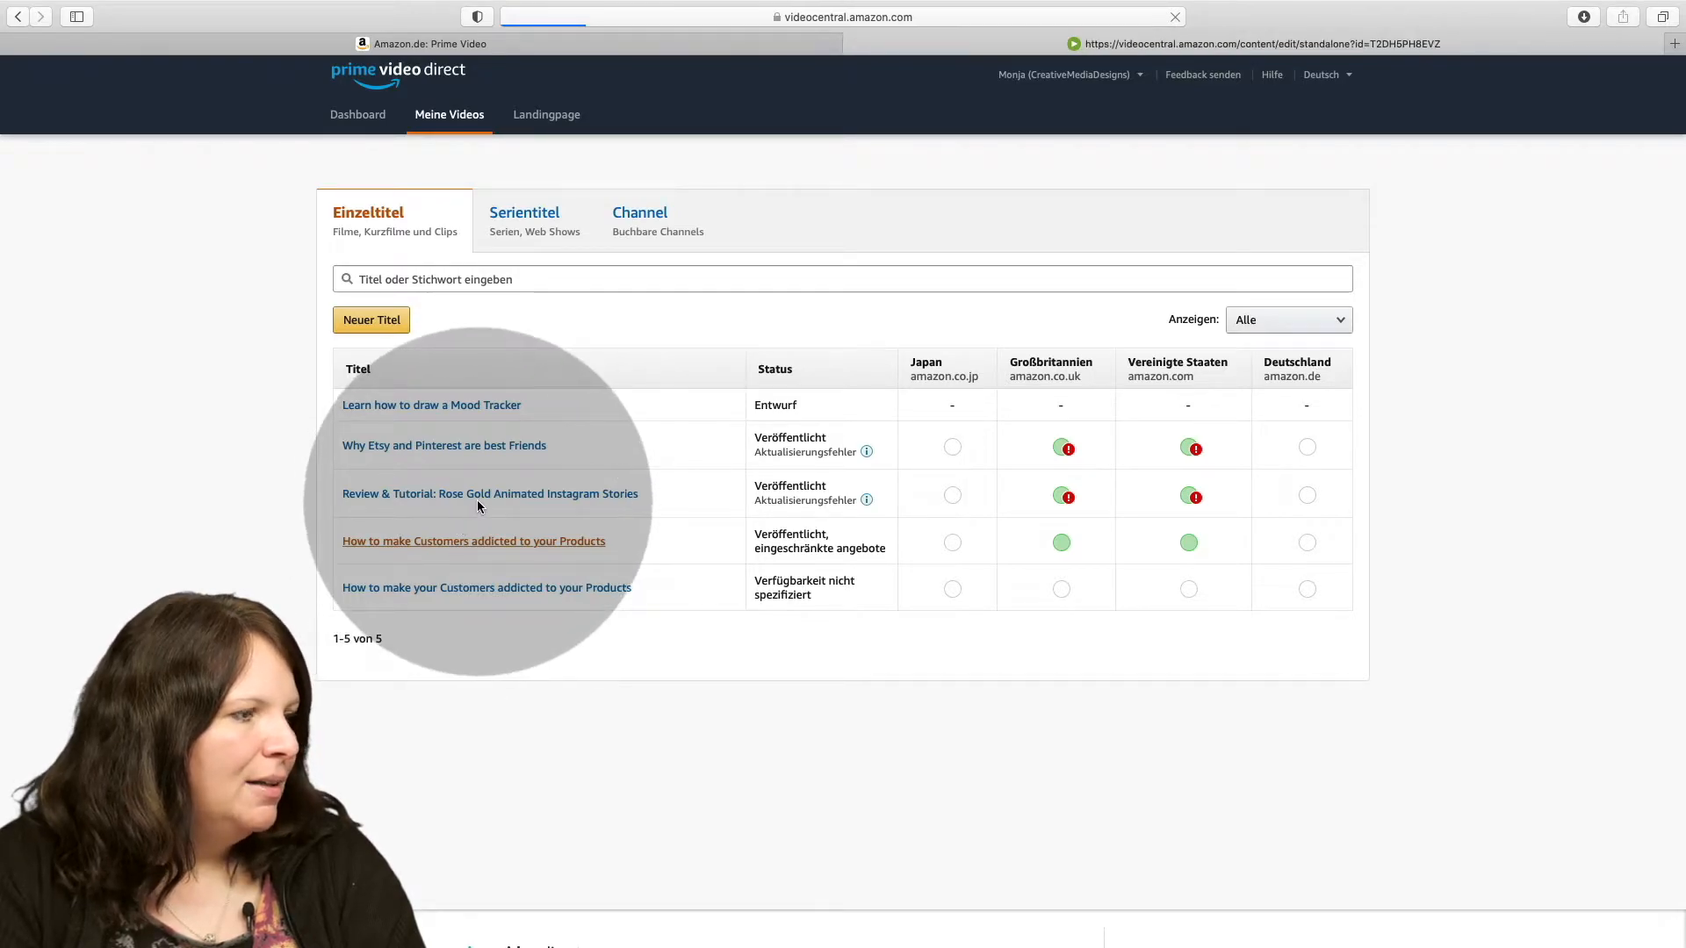
scroll(488, 498, "down", 5)
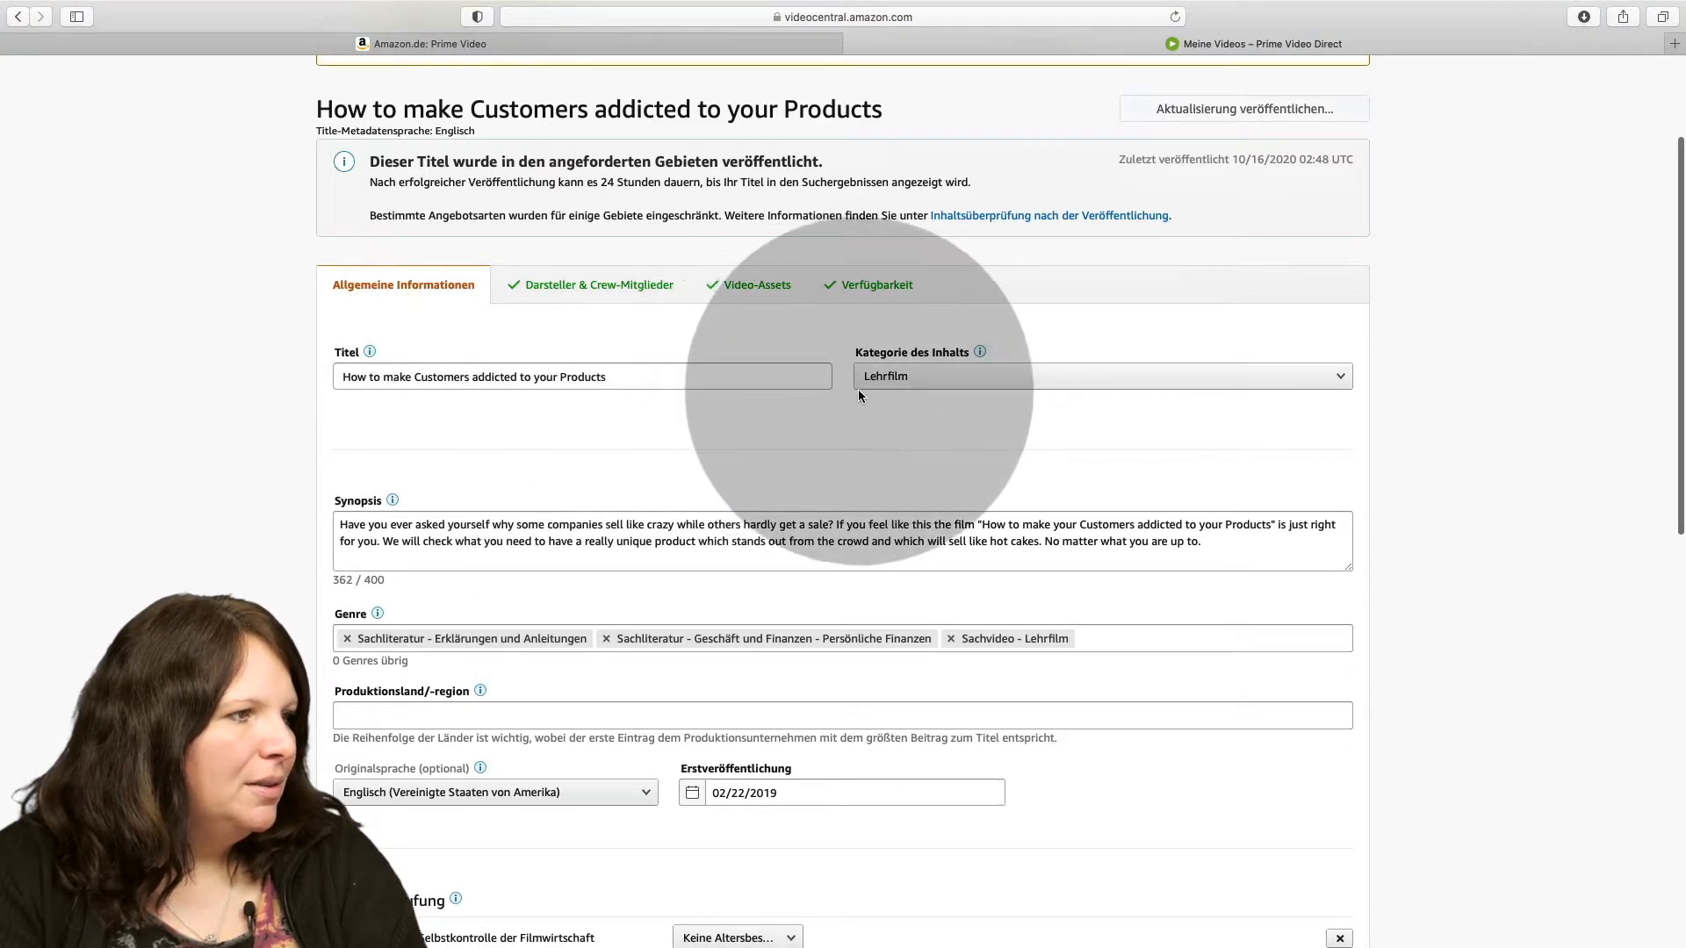
scroll(899, 392, "down", 2)
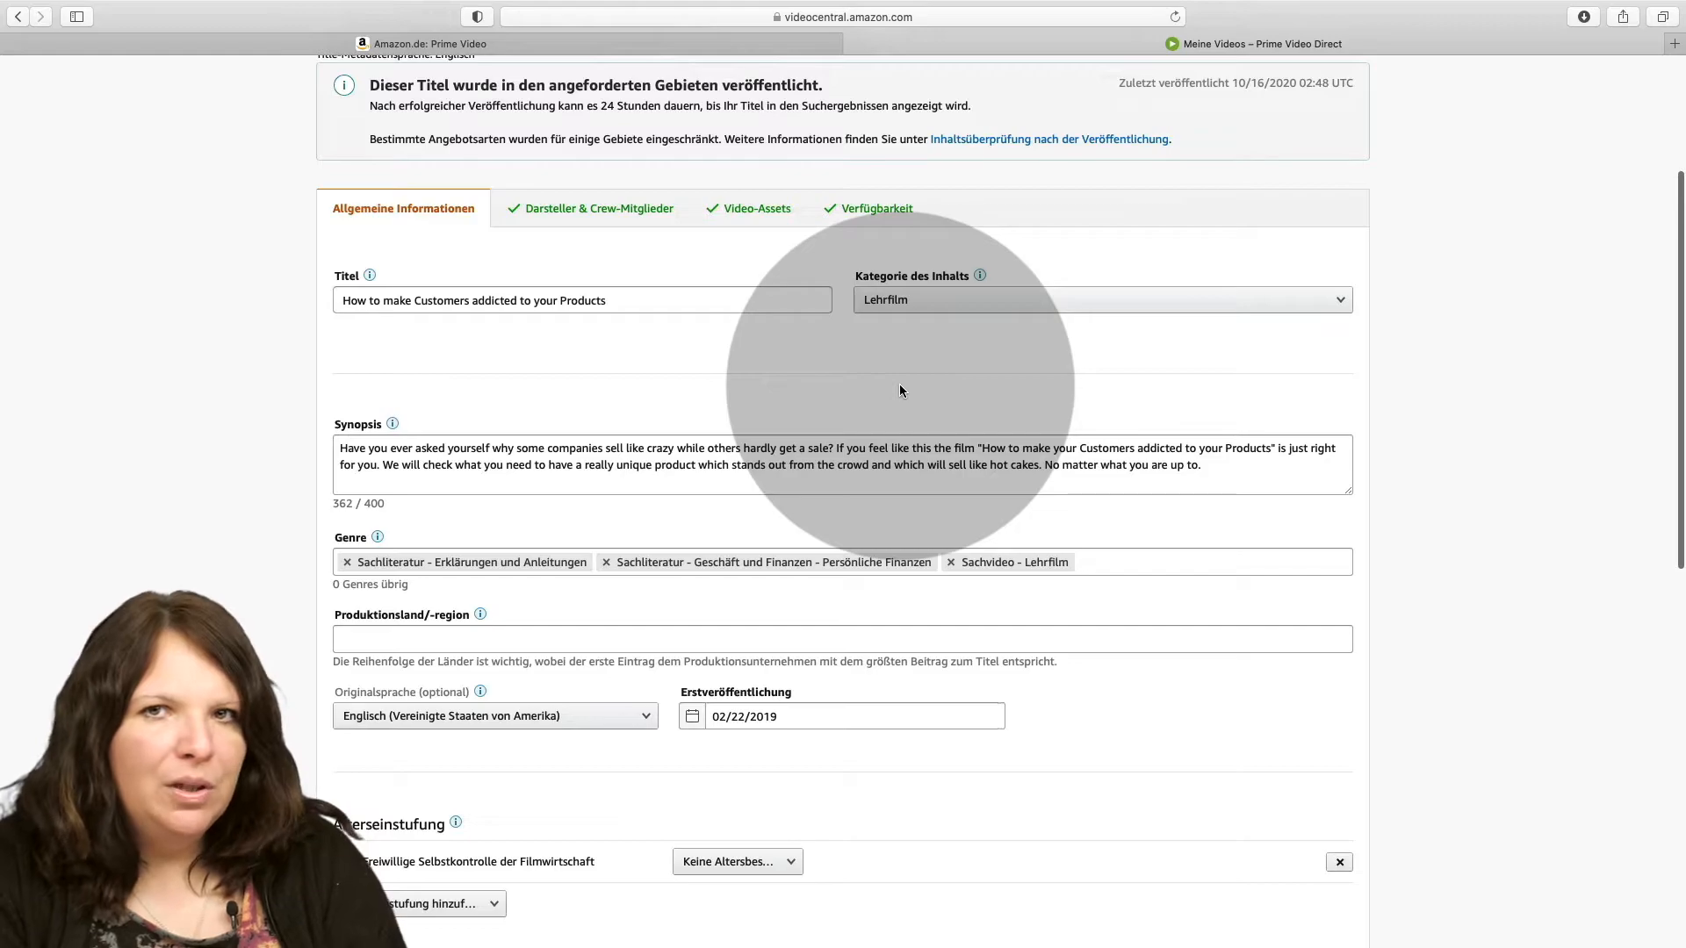
scroll(901, 391, "down", 2)
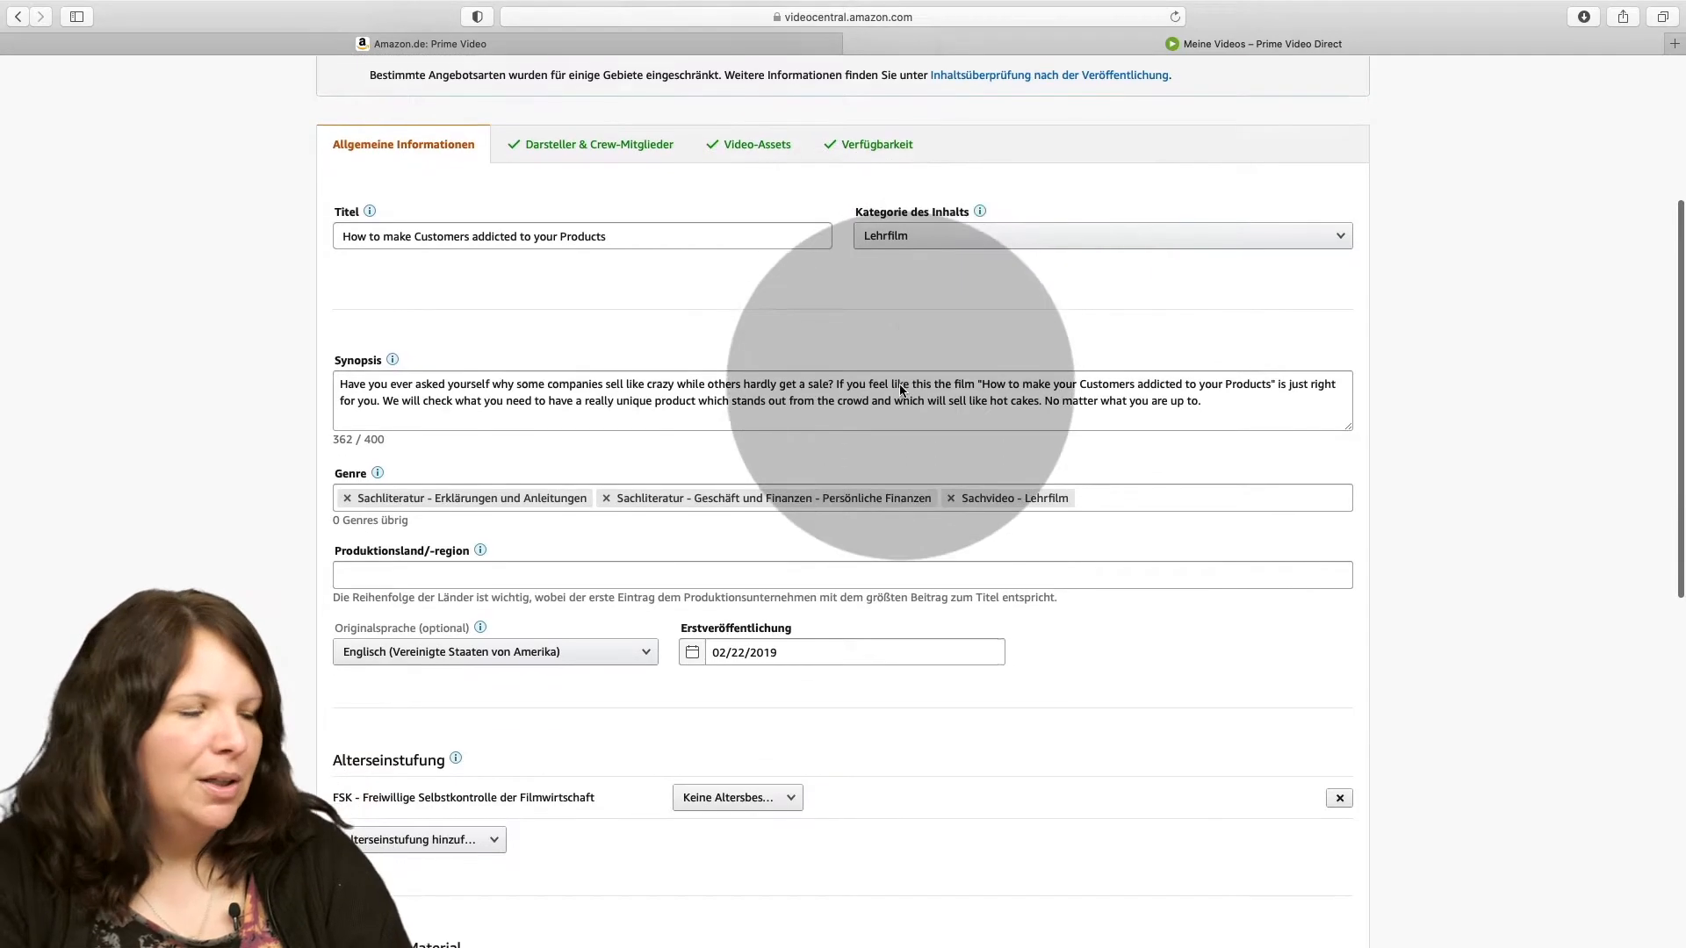
Examine the title's synopsis, genre, production country, original language, release date, age rating and key art and background images
left_click(643, 406)
scroll(655, 400, "down", 2)
scroll(658, 396, "down", 3)
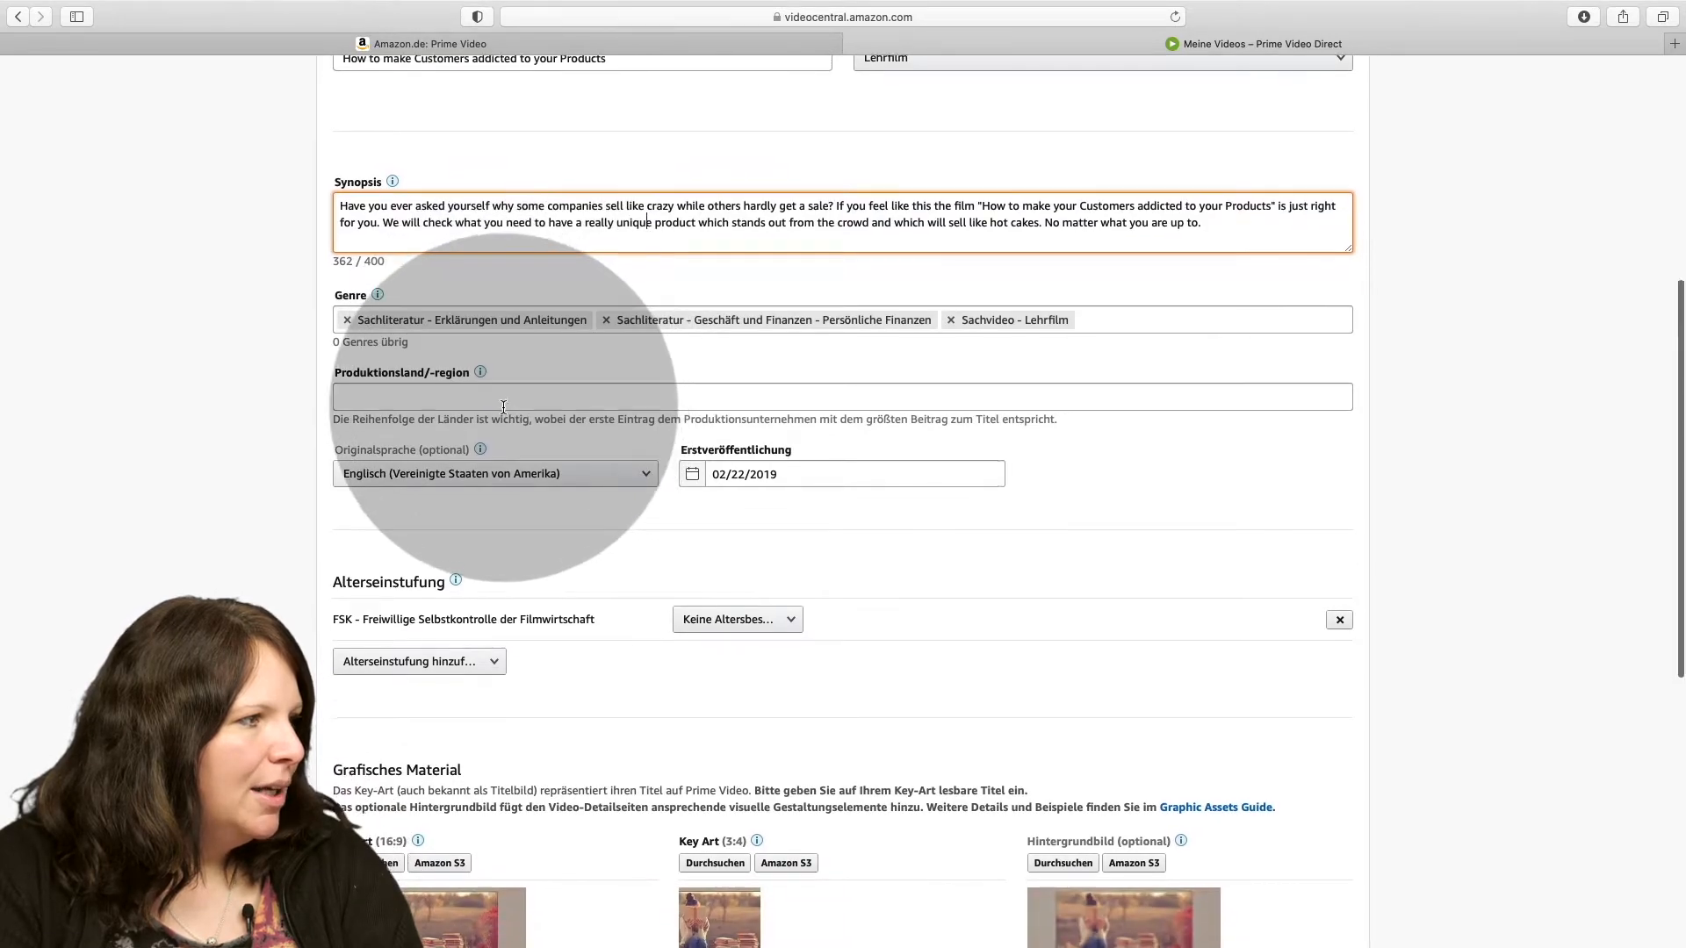
scroll(518, 413, "down", 3)
scroll(524, 411, "down", 1)
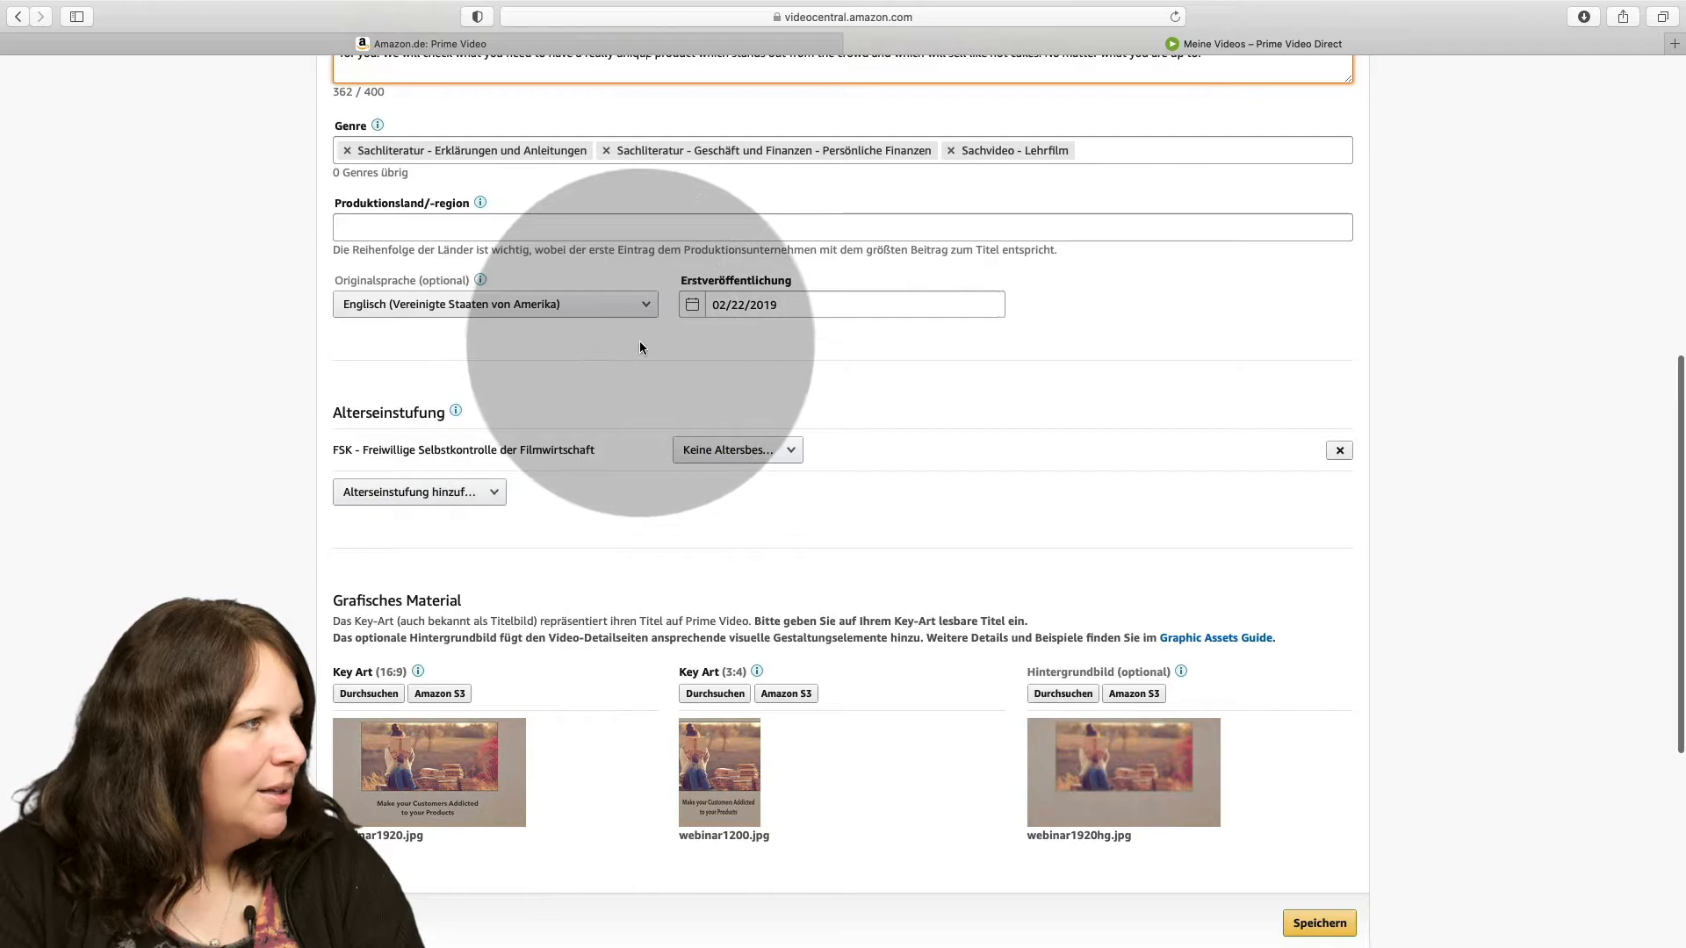
scroll(636, 342, "down", 1)
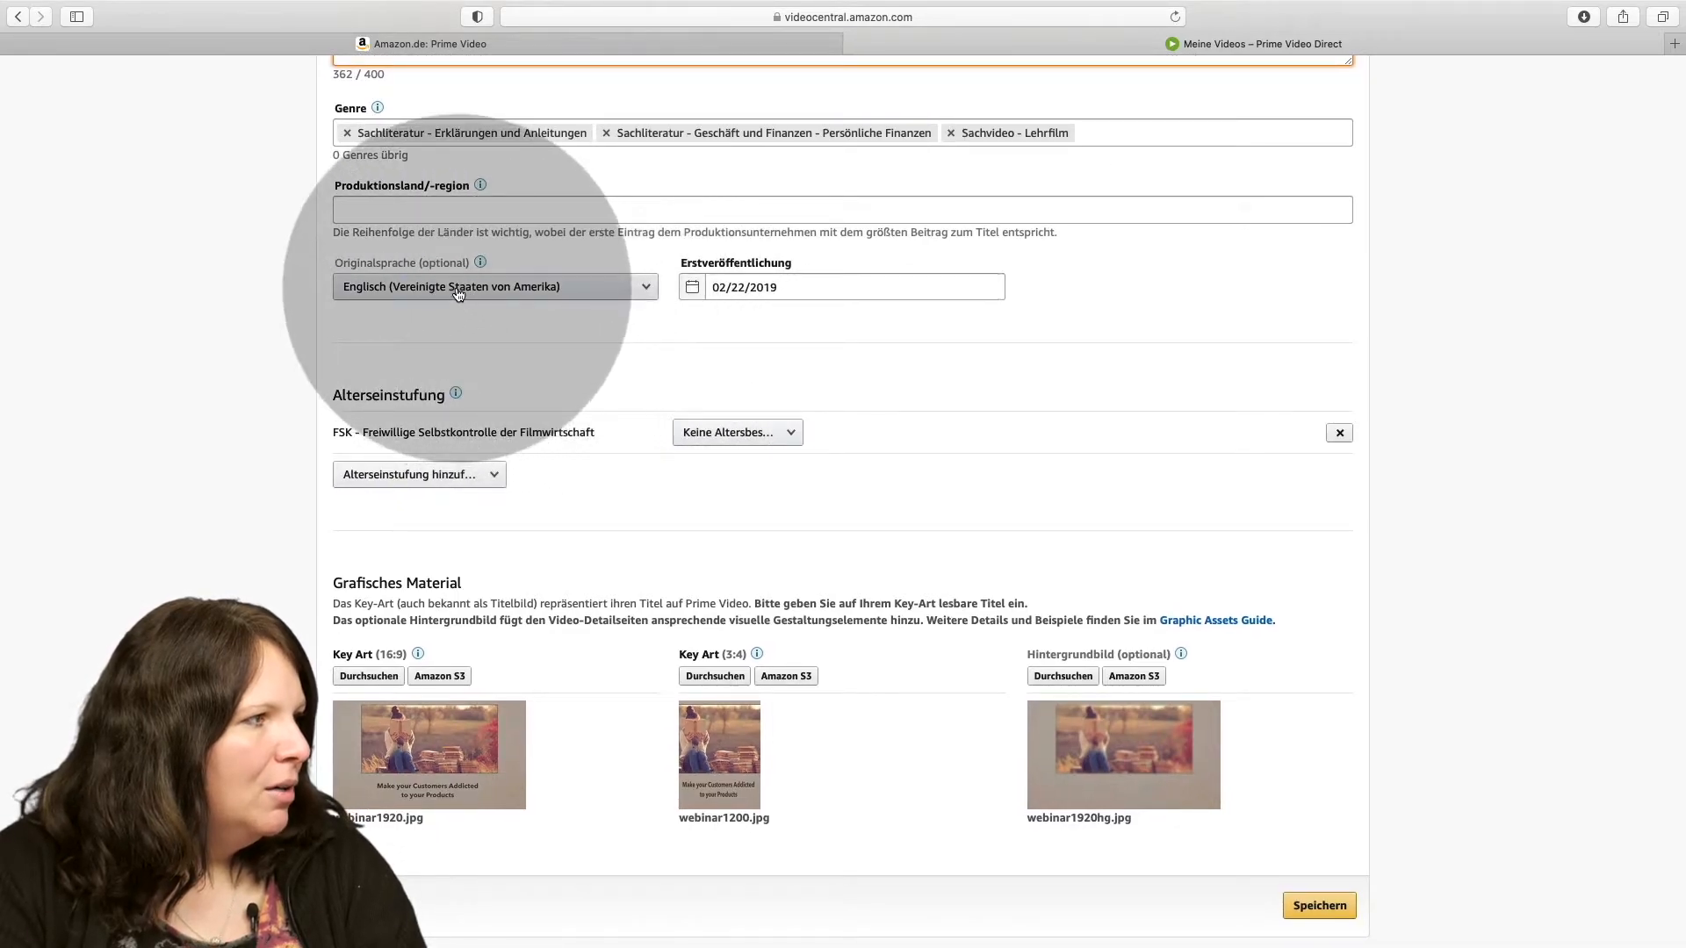
scroll(463, 339, "down", 1)
scroll(462, 339, "down", 1)
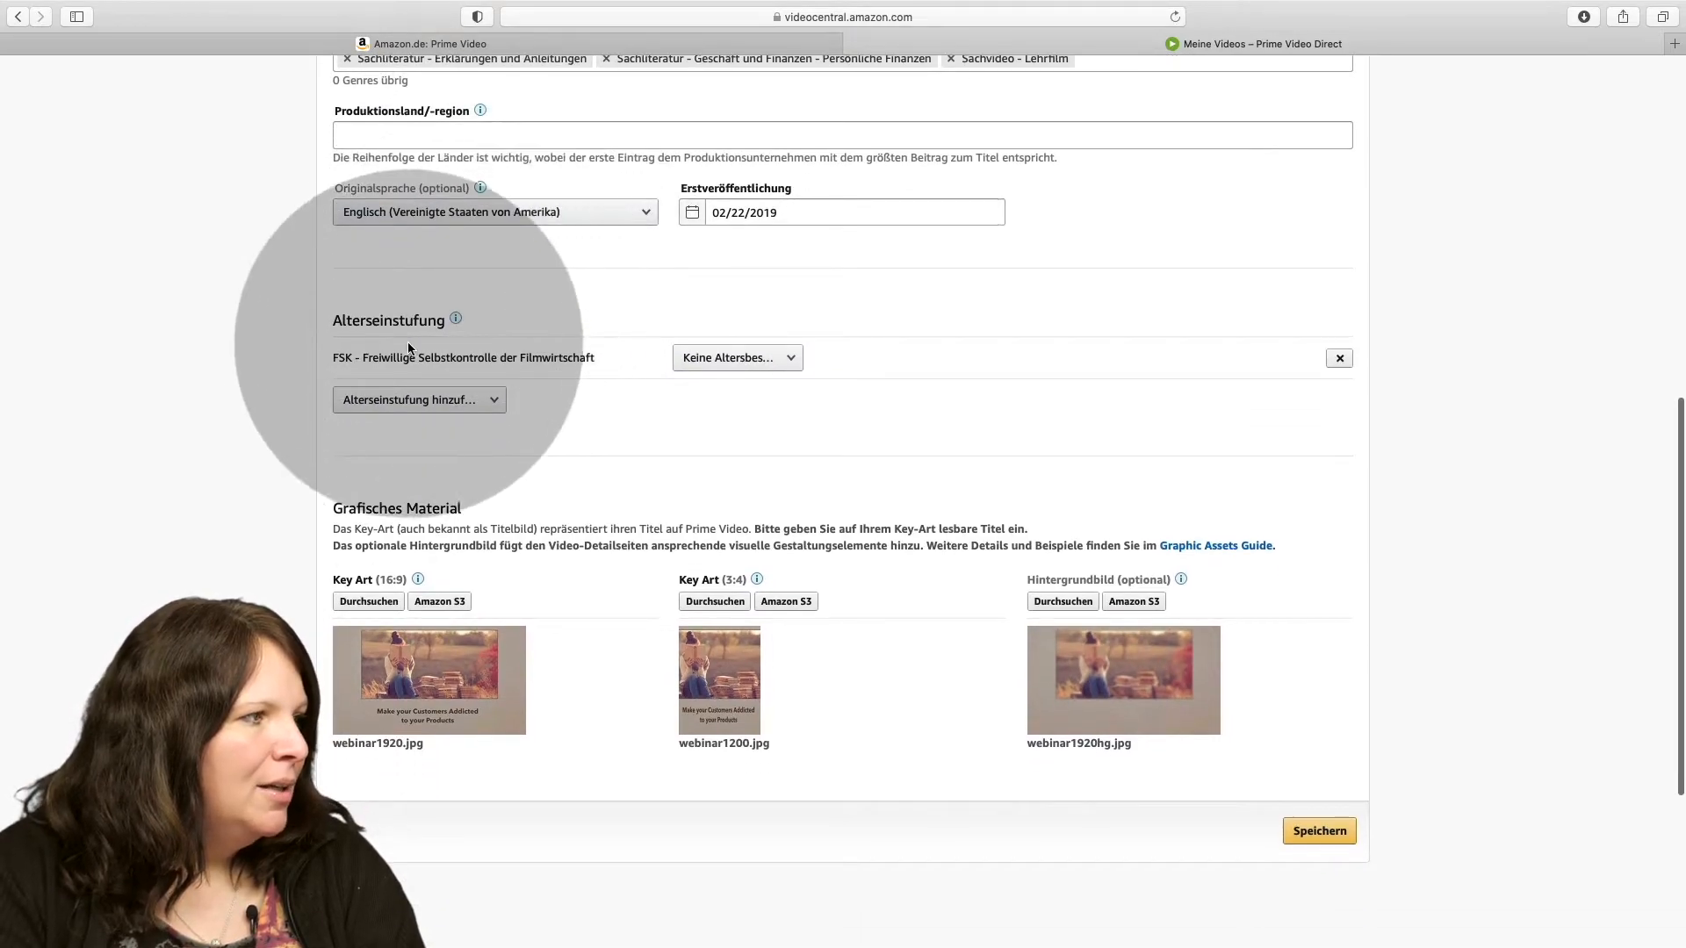
scroll(422, 340, "down", 1)
scroll(430, 341, "down", 1)
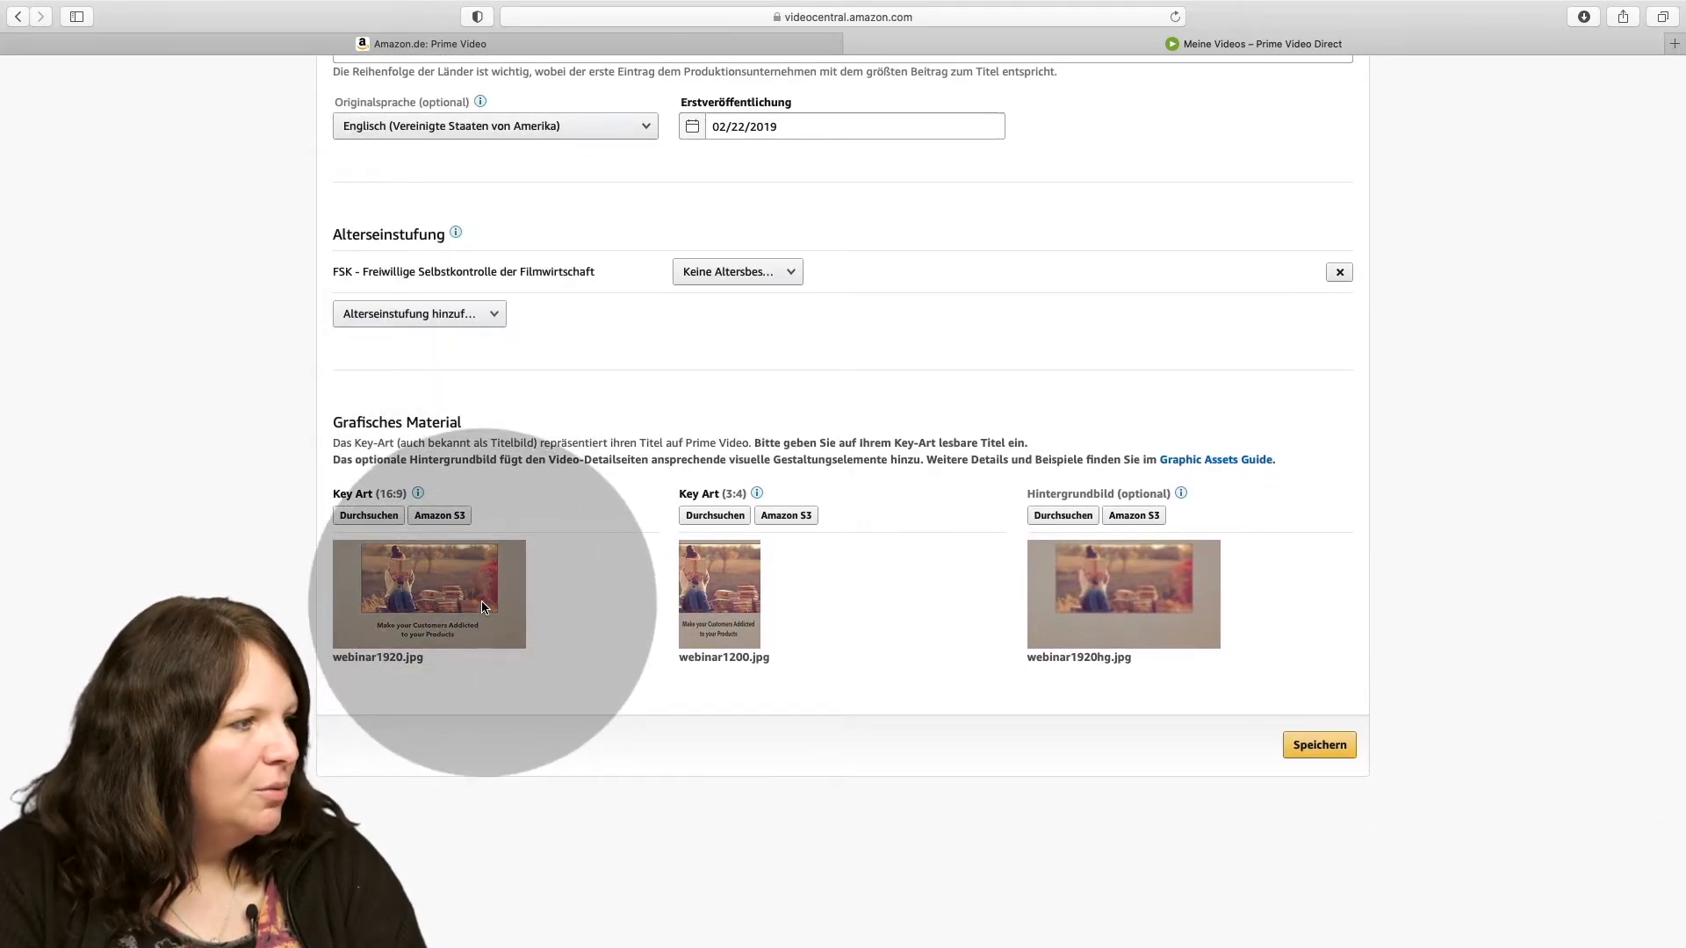
scroll(466, 580, "down", 1)
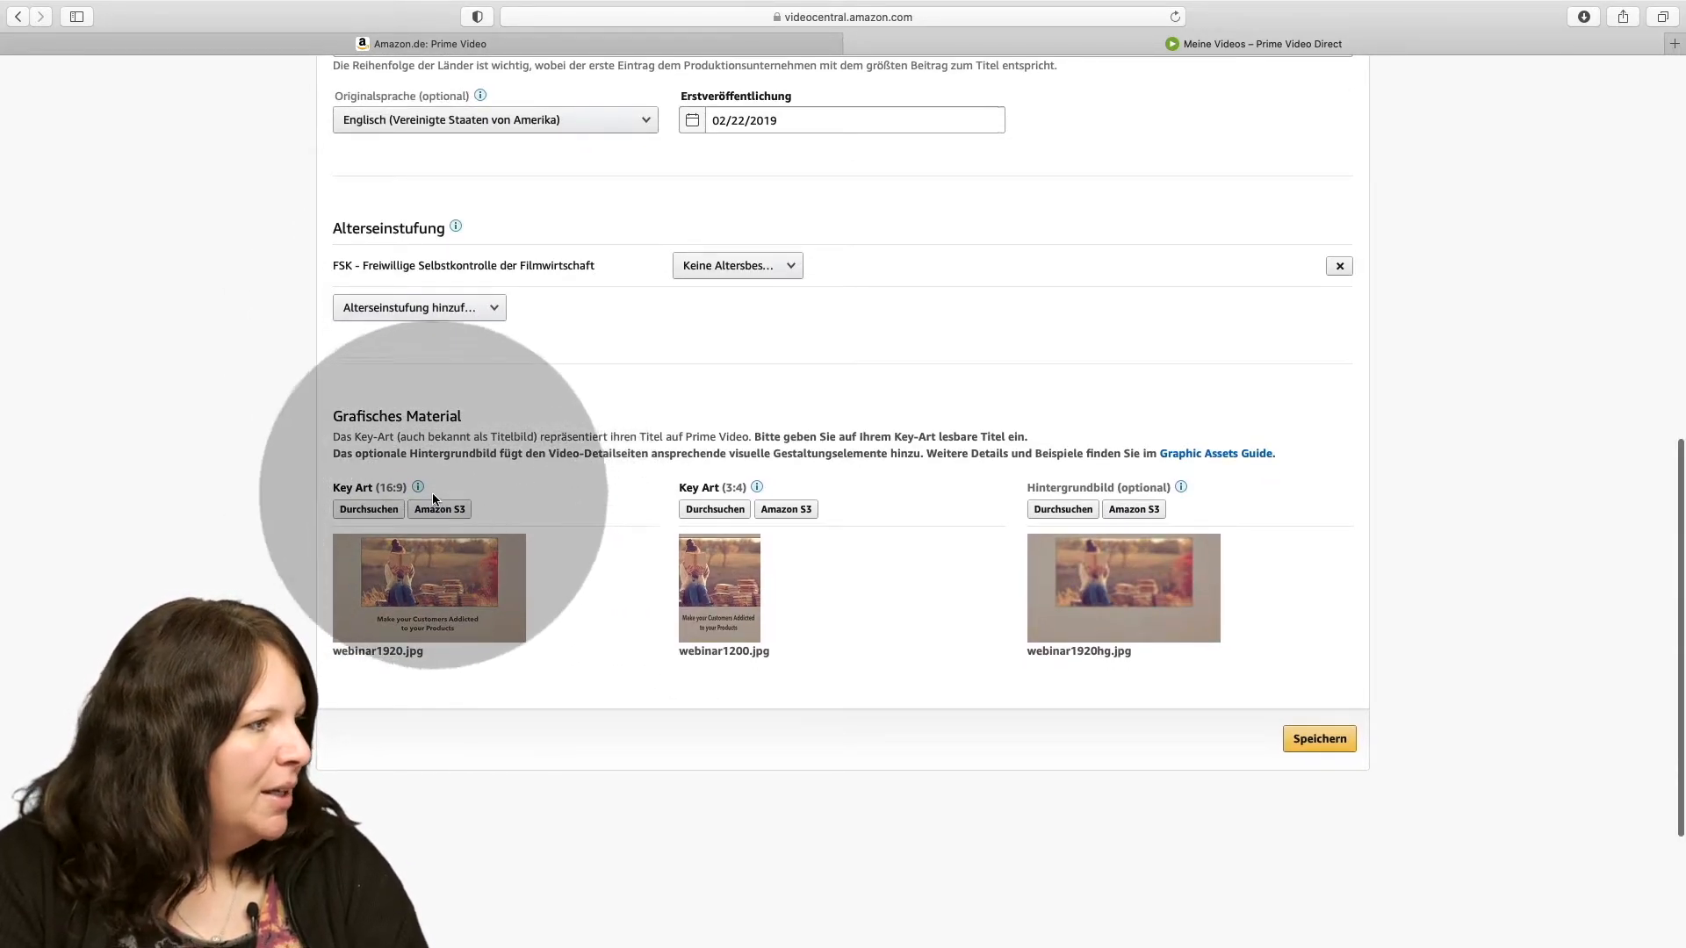
scroll(439, 527, "down", 1)
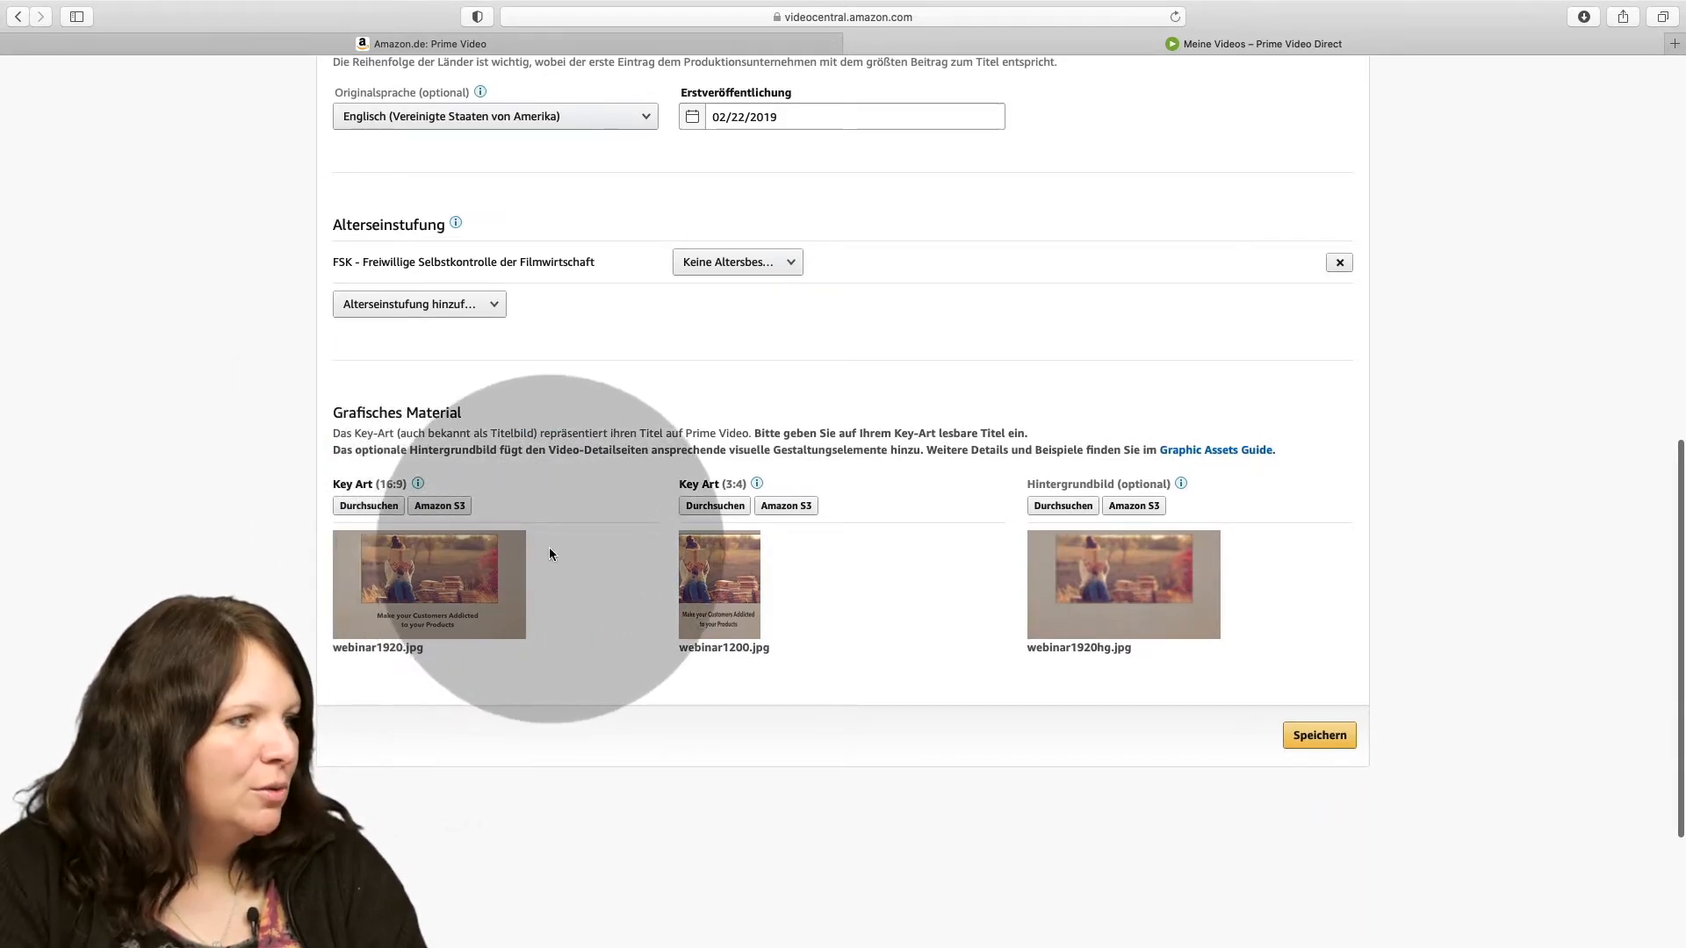
scroll(746, 563, "down", 1)
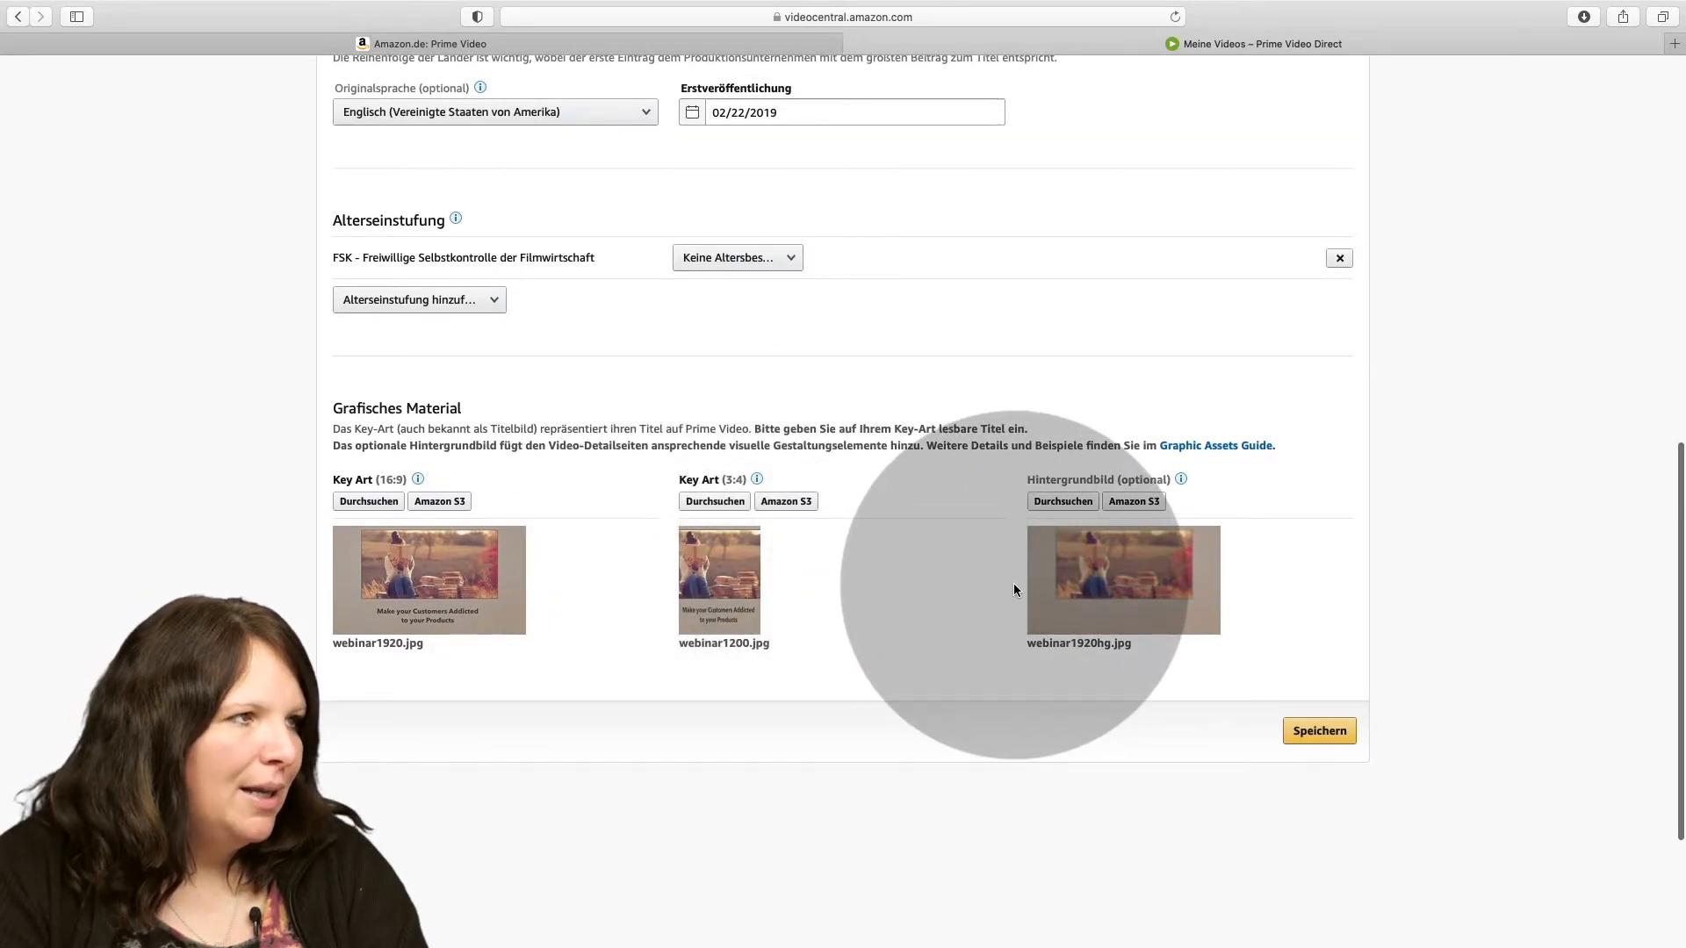
View The Grand Tour's detail page on Amazon Prime Video as a background image example and return to Prime Video Direct
left_click(563, 41)
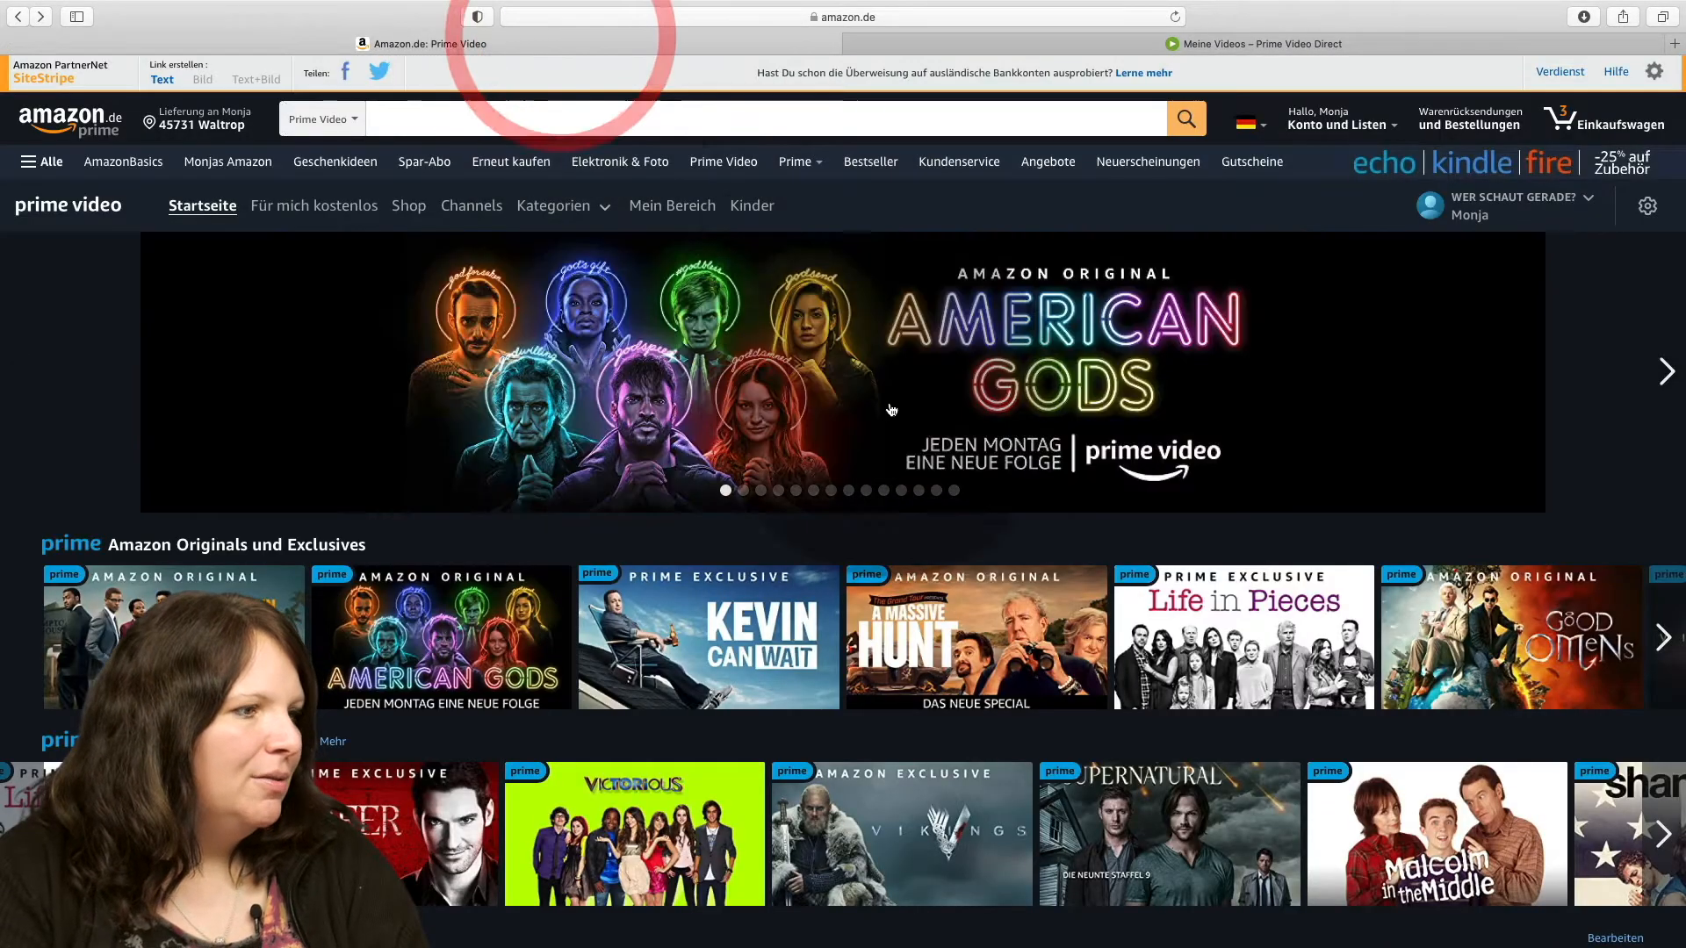
left_click(967, 606)
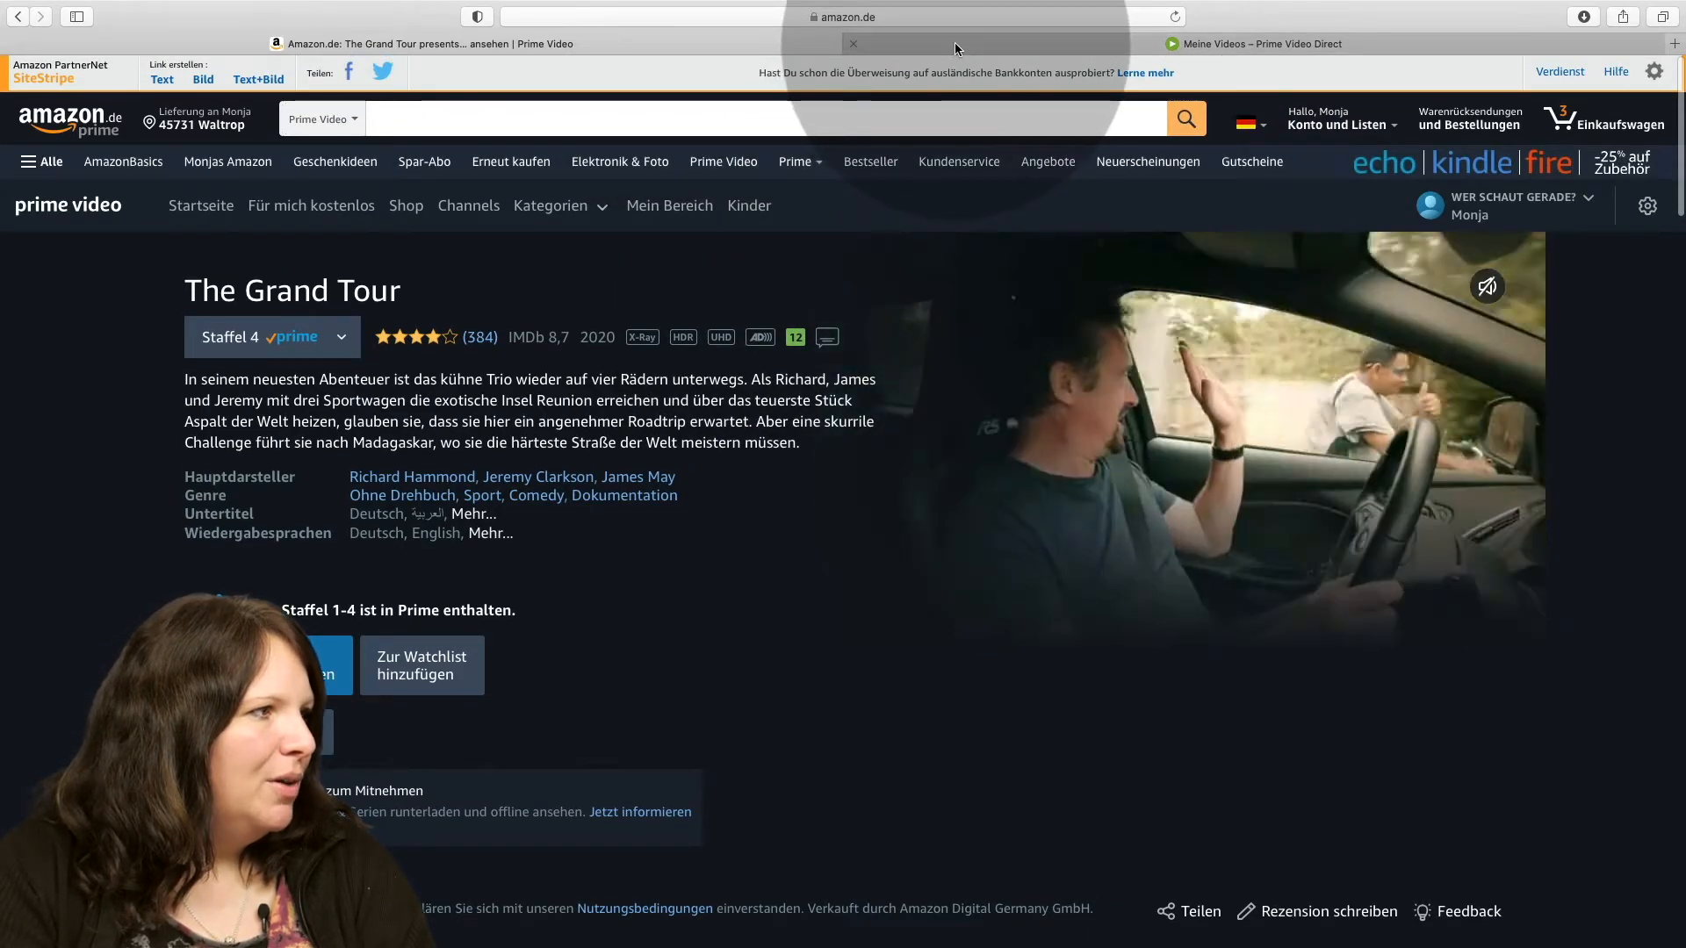
left_click(956, 42)
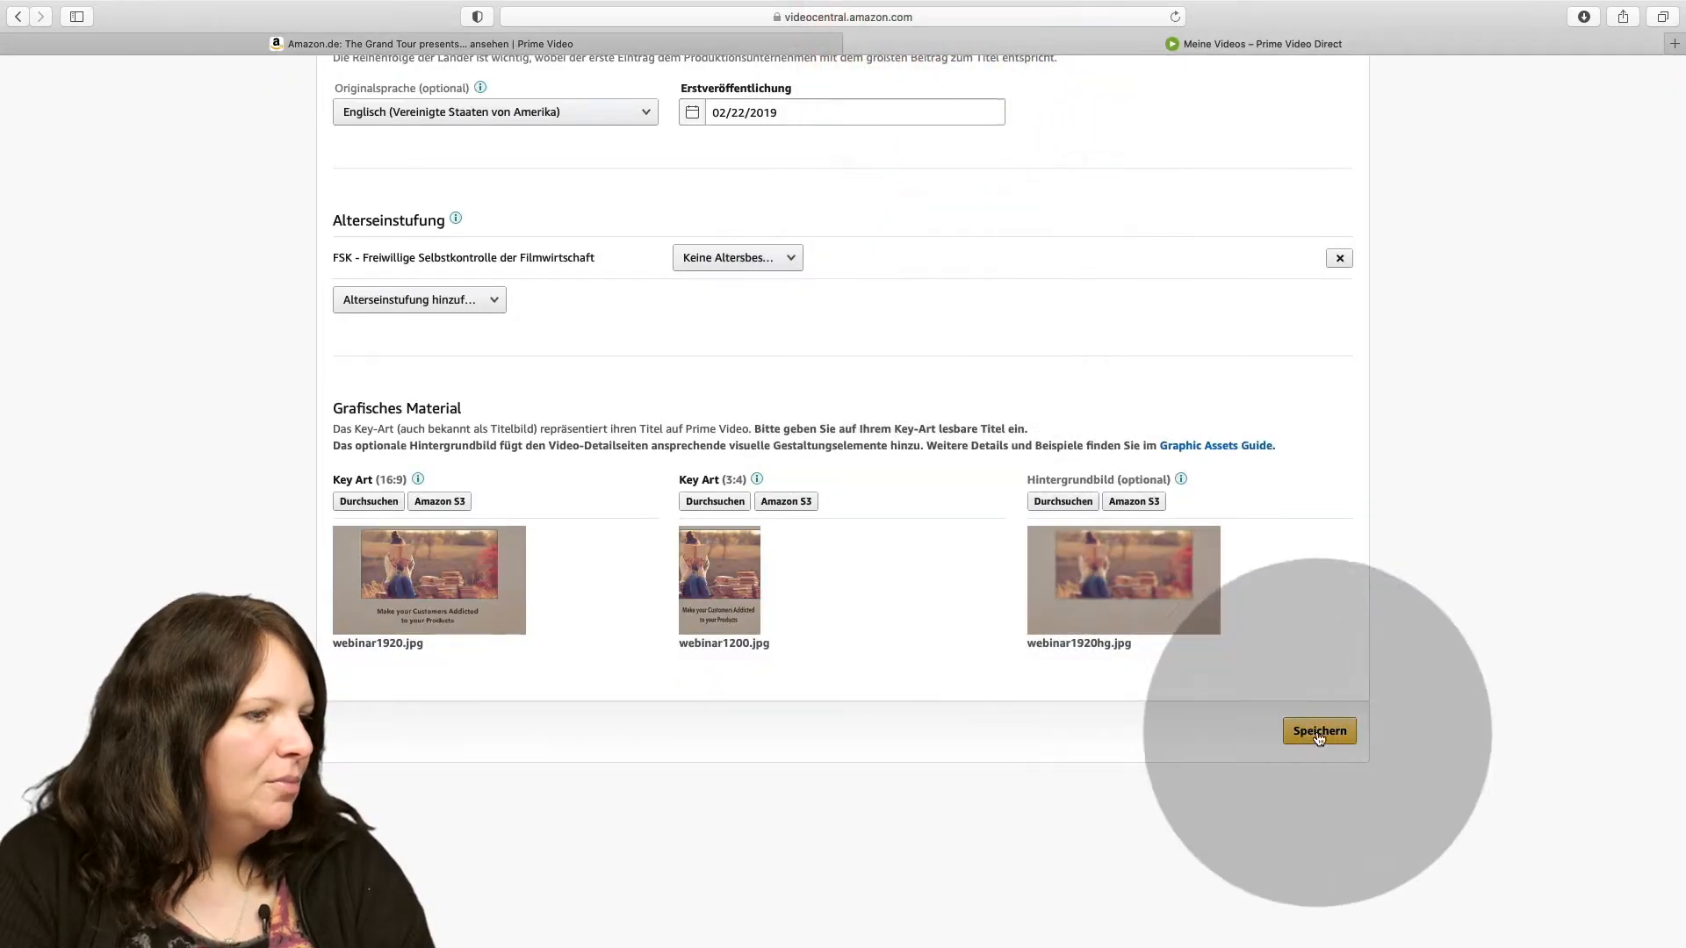
Review the title's studio, crew and cast entries, followed by its mezzanine file, subtitle and trailer assets
scroll(1137, 661, "up", 10)
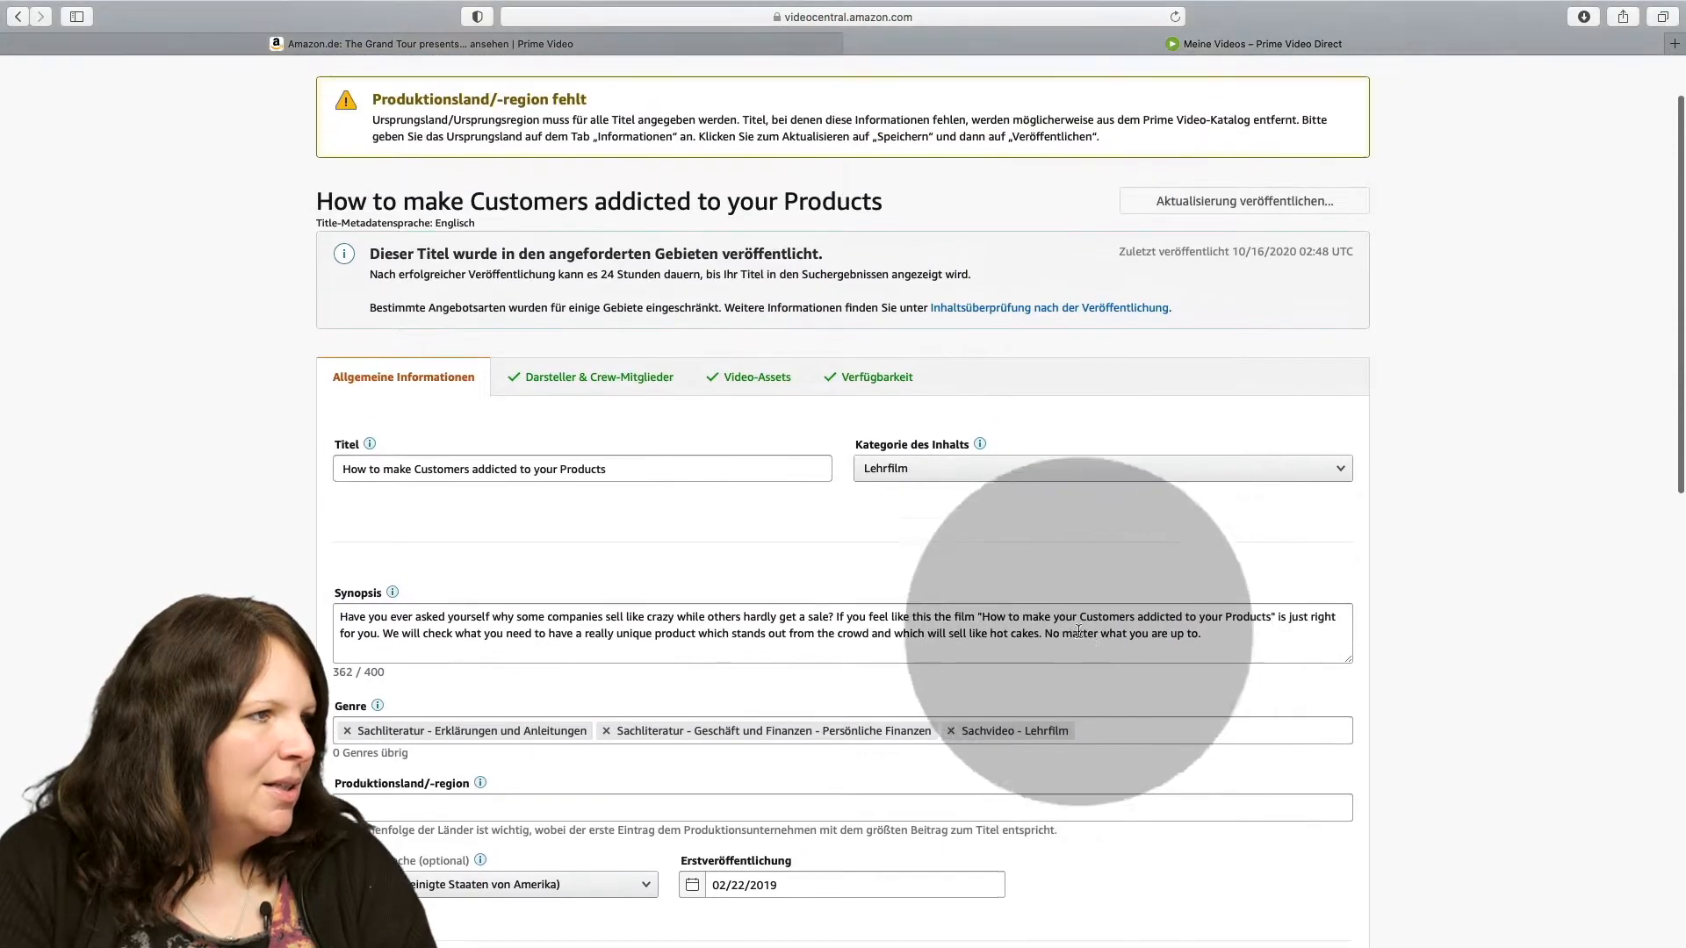
left_click(593, 387)
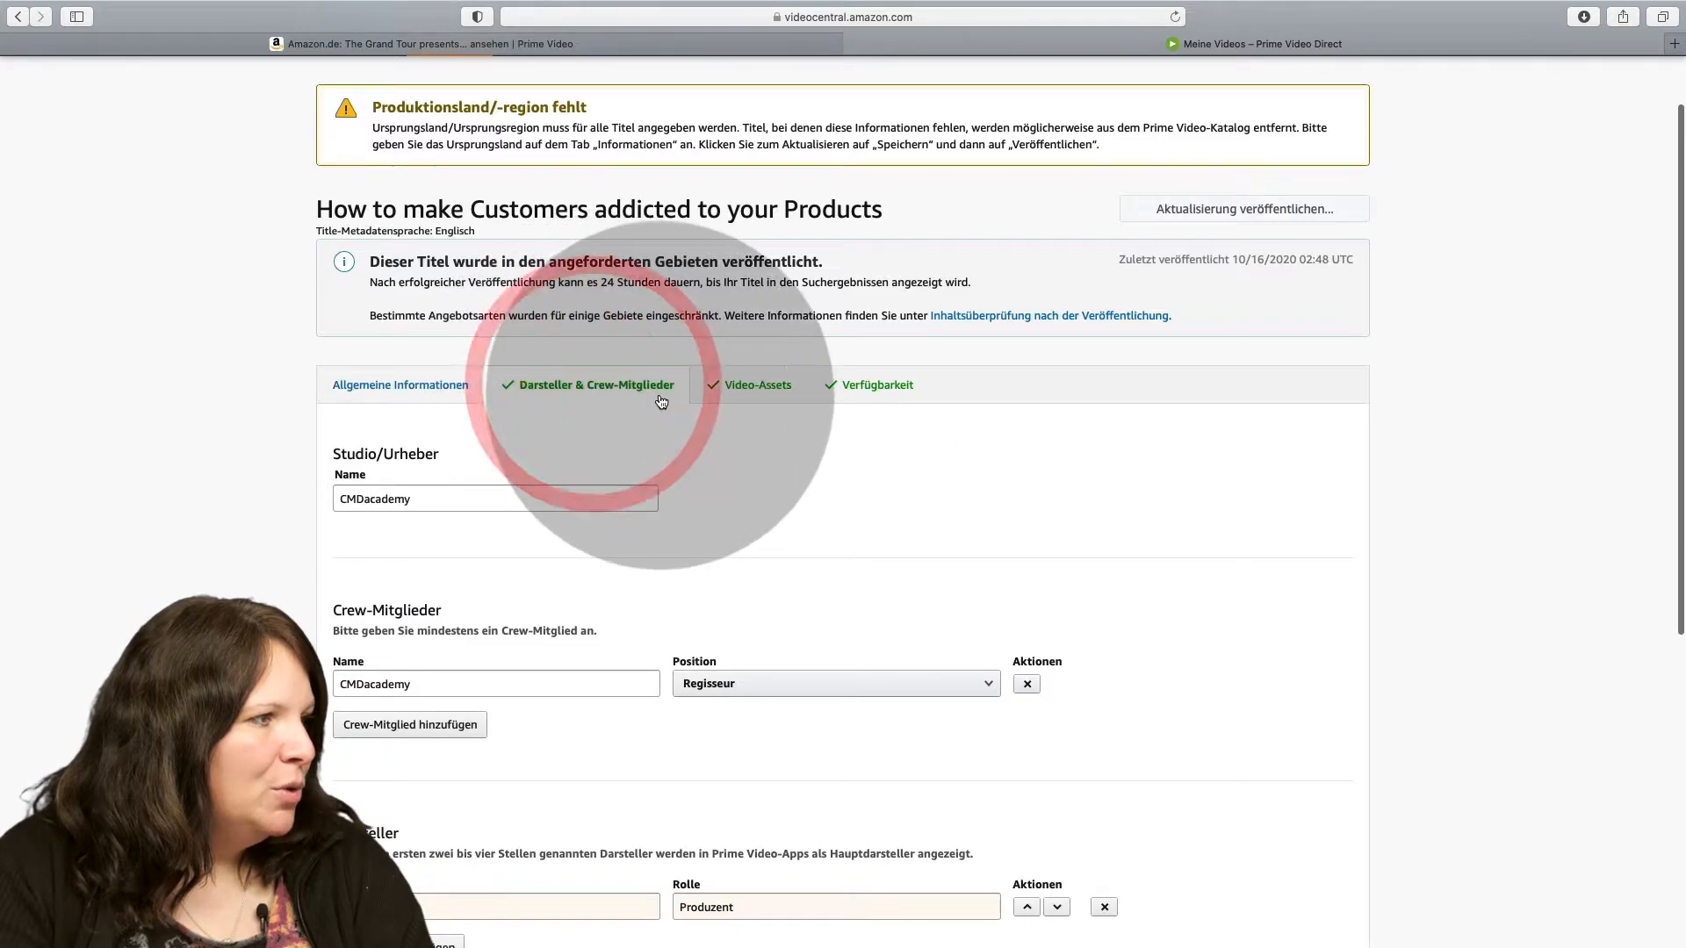
scroll(678, 400, "down", 3)
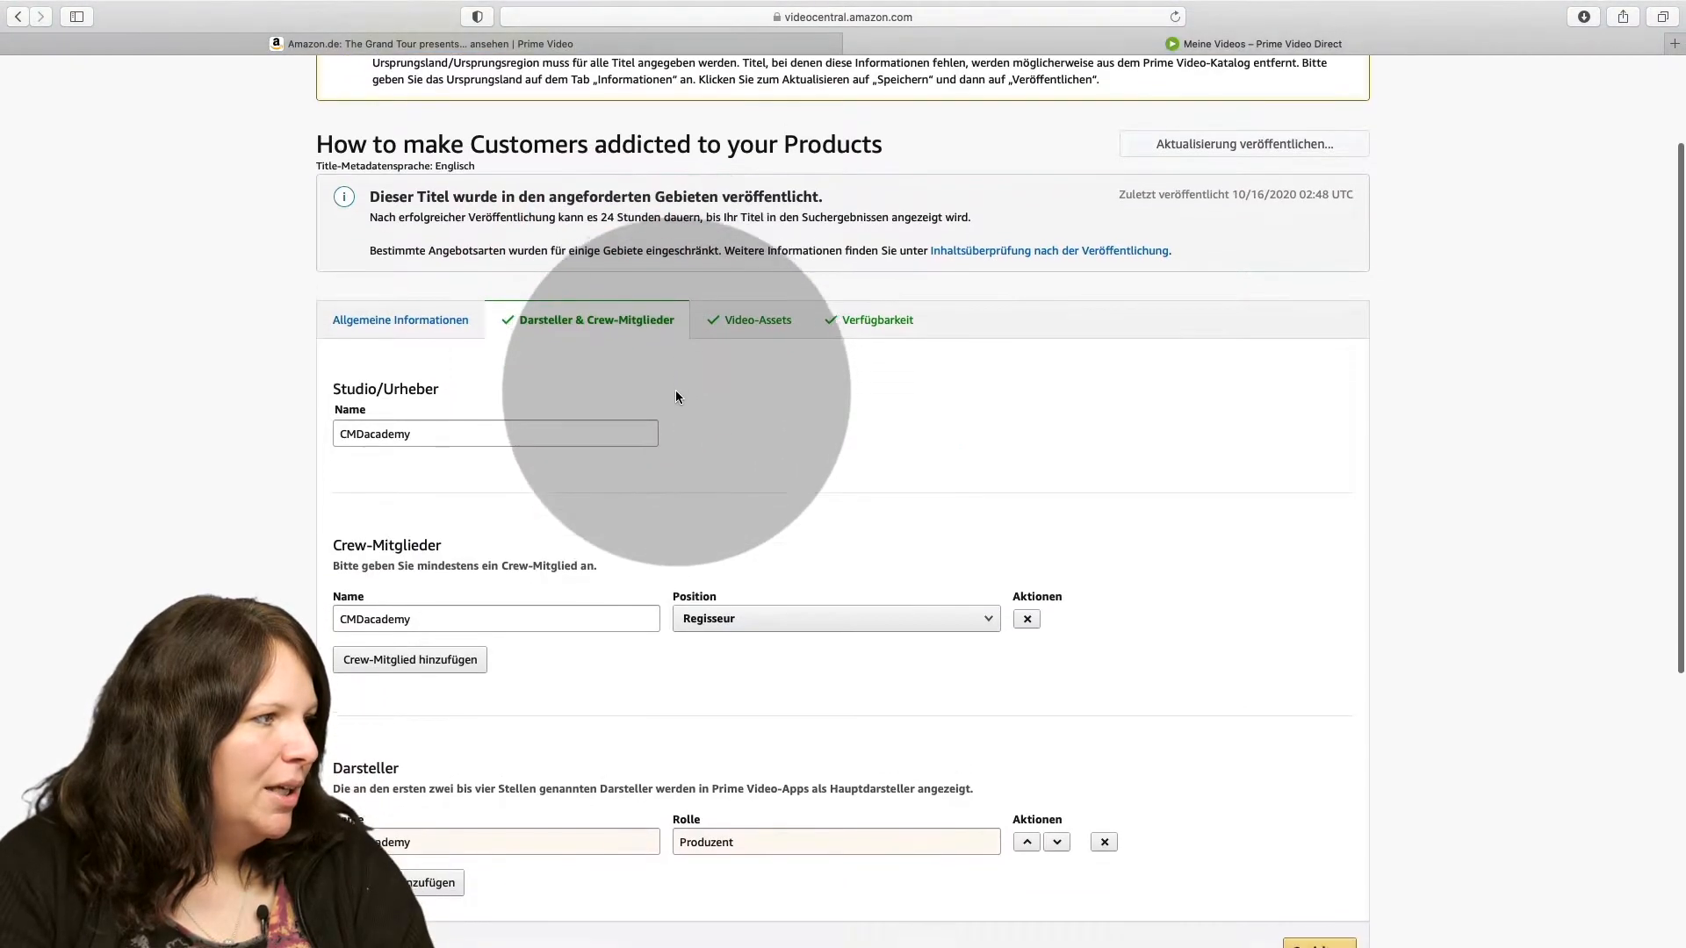
scroll(677, 385, "down", 6)
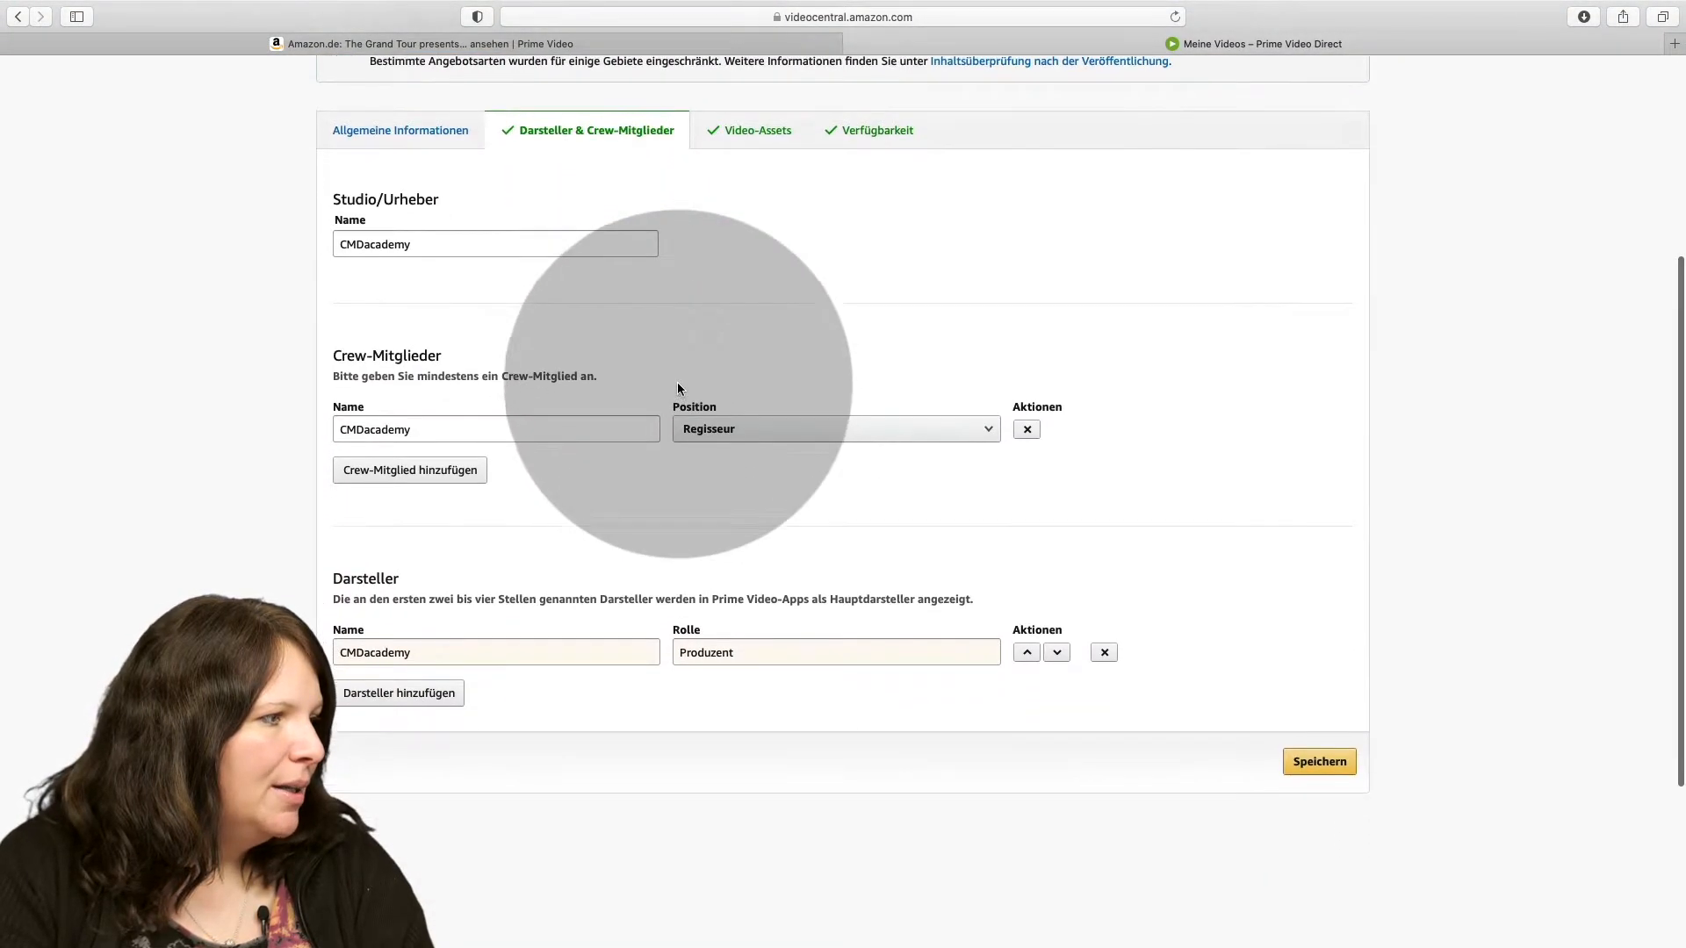
scroll(678, 384, "up", 7)
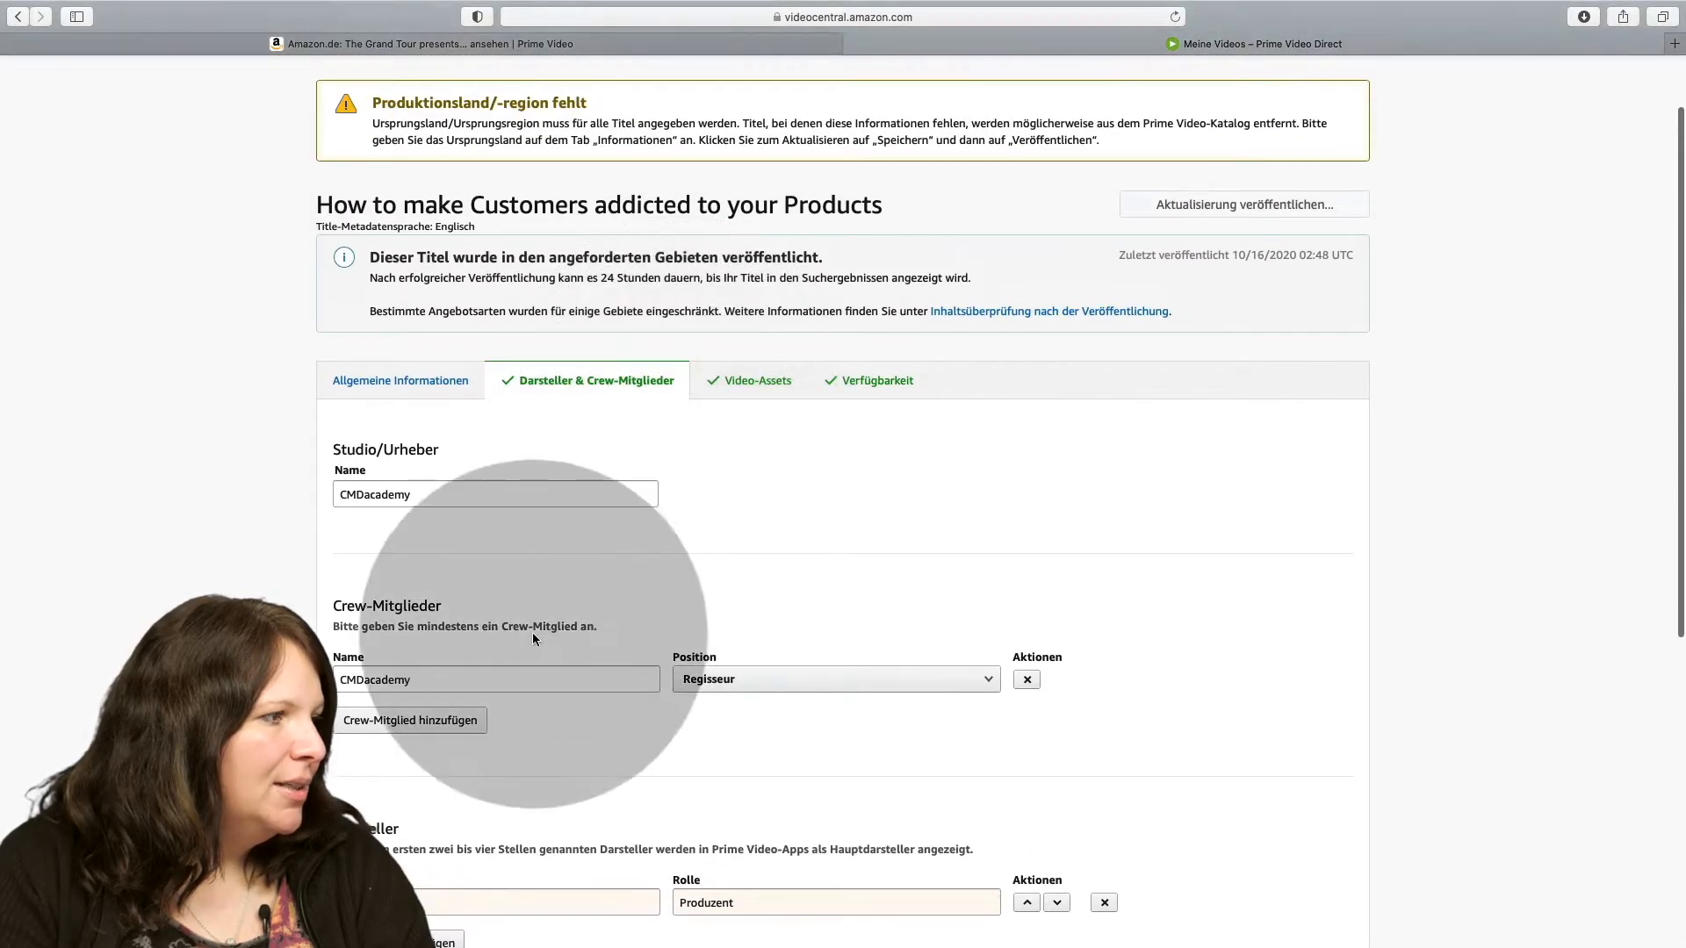
scroll(562, 580, "up", 3)
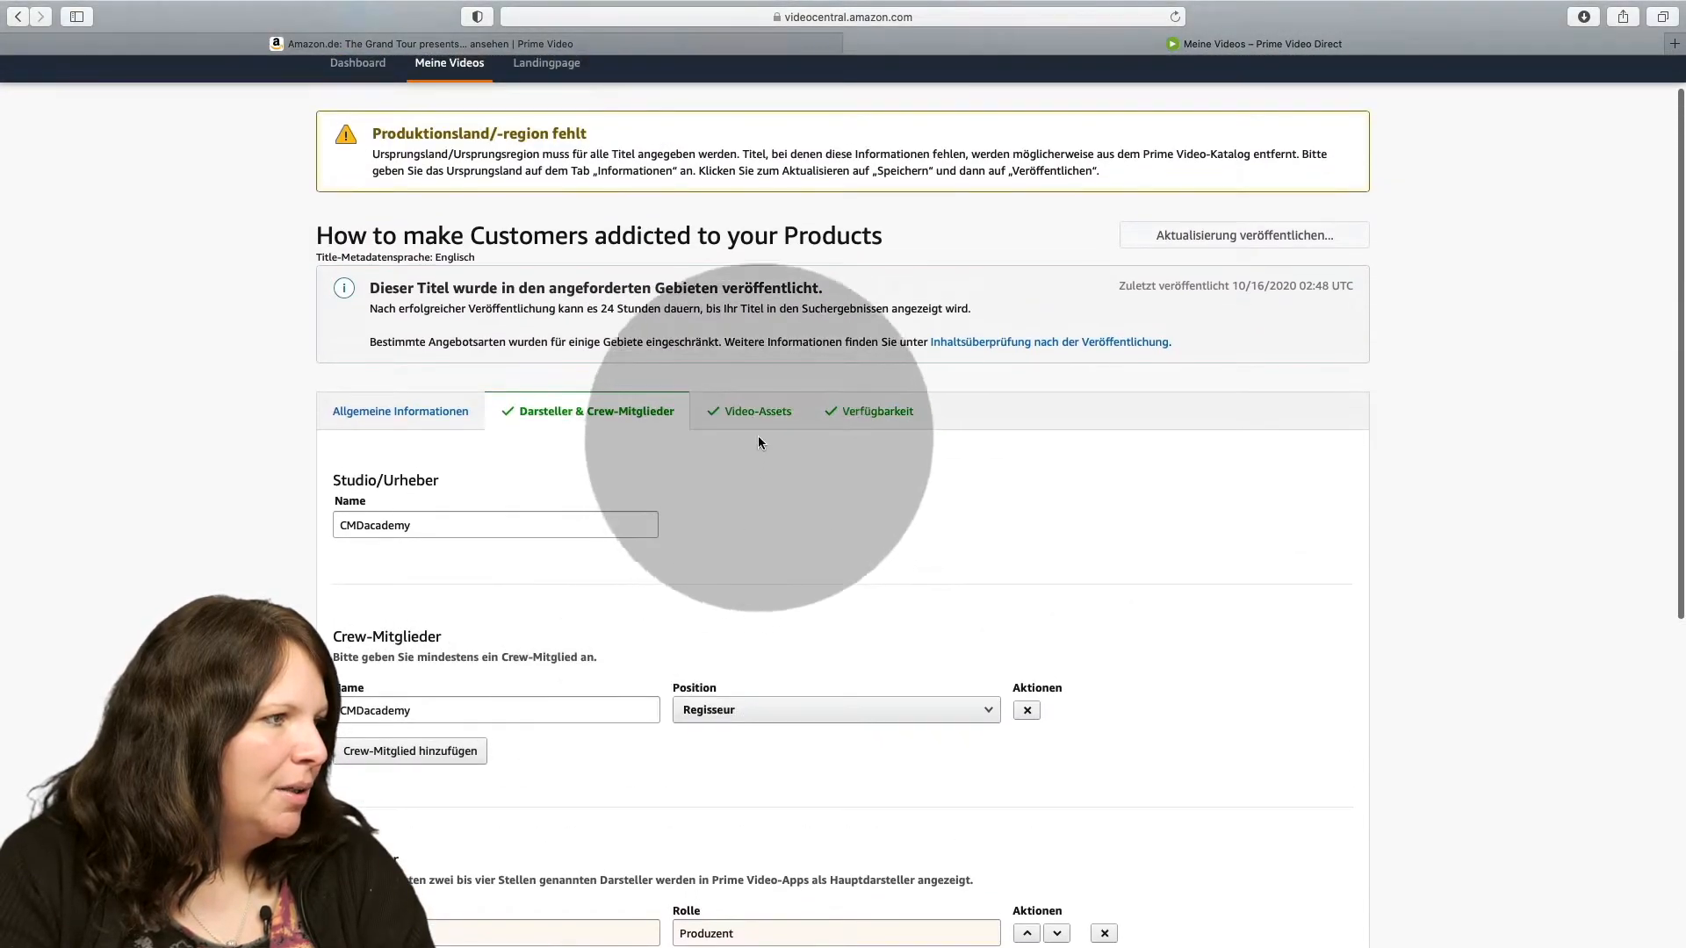
left_click(766, 418)
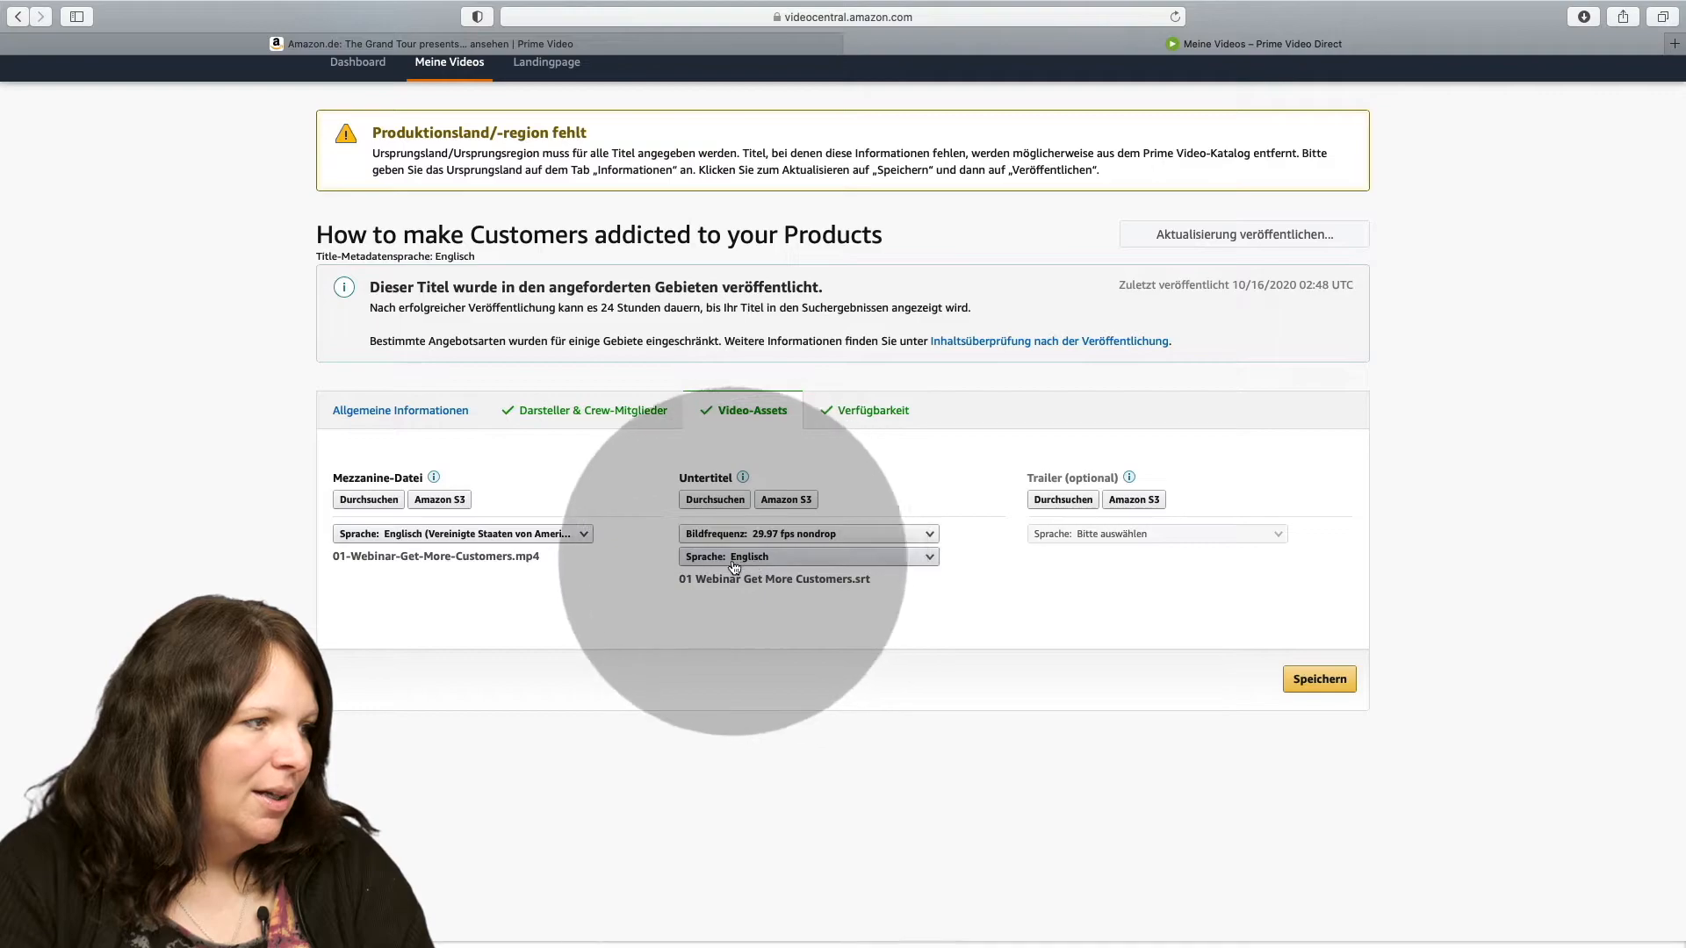
Review the title's availability by country, choose the Standard price model and save the changes
left_click(863, 419)
scroll(855, 423, "down", 5)
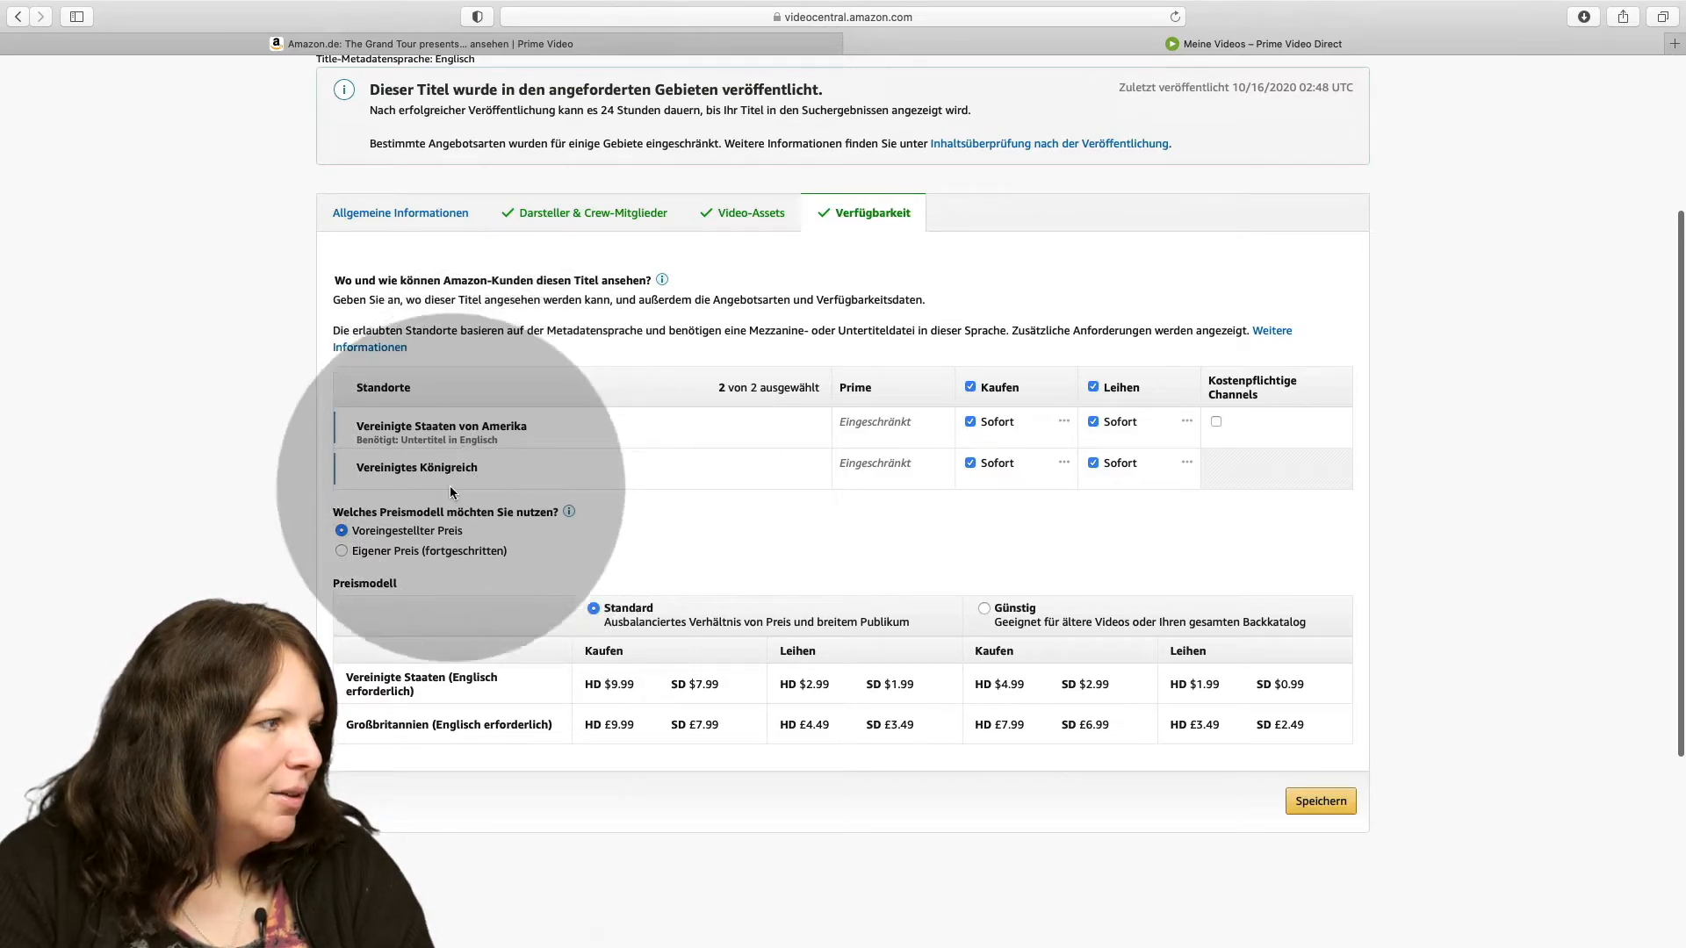
scroll(475, 512, "down", 3)
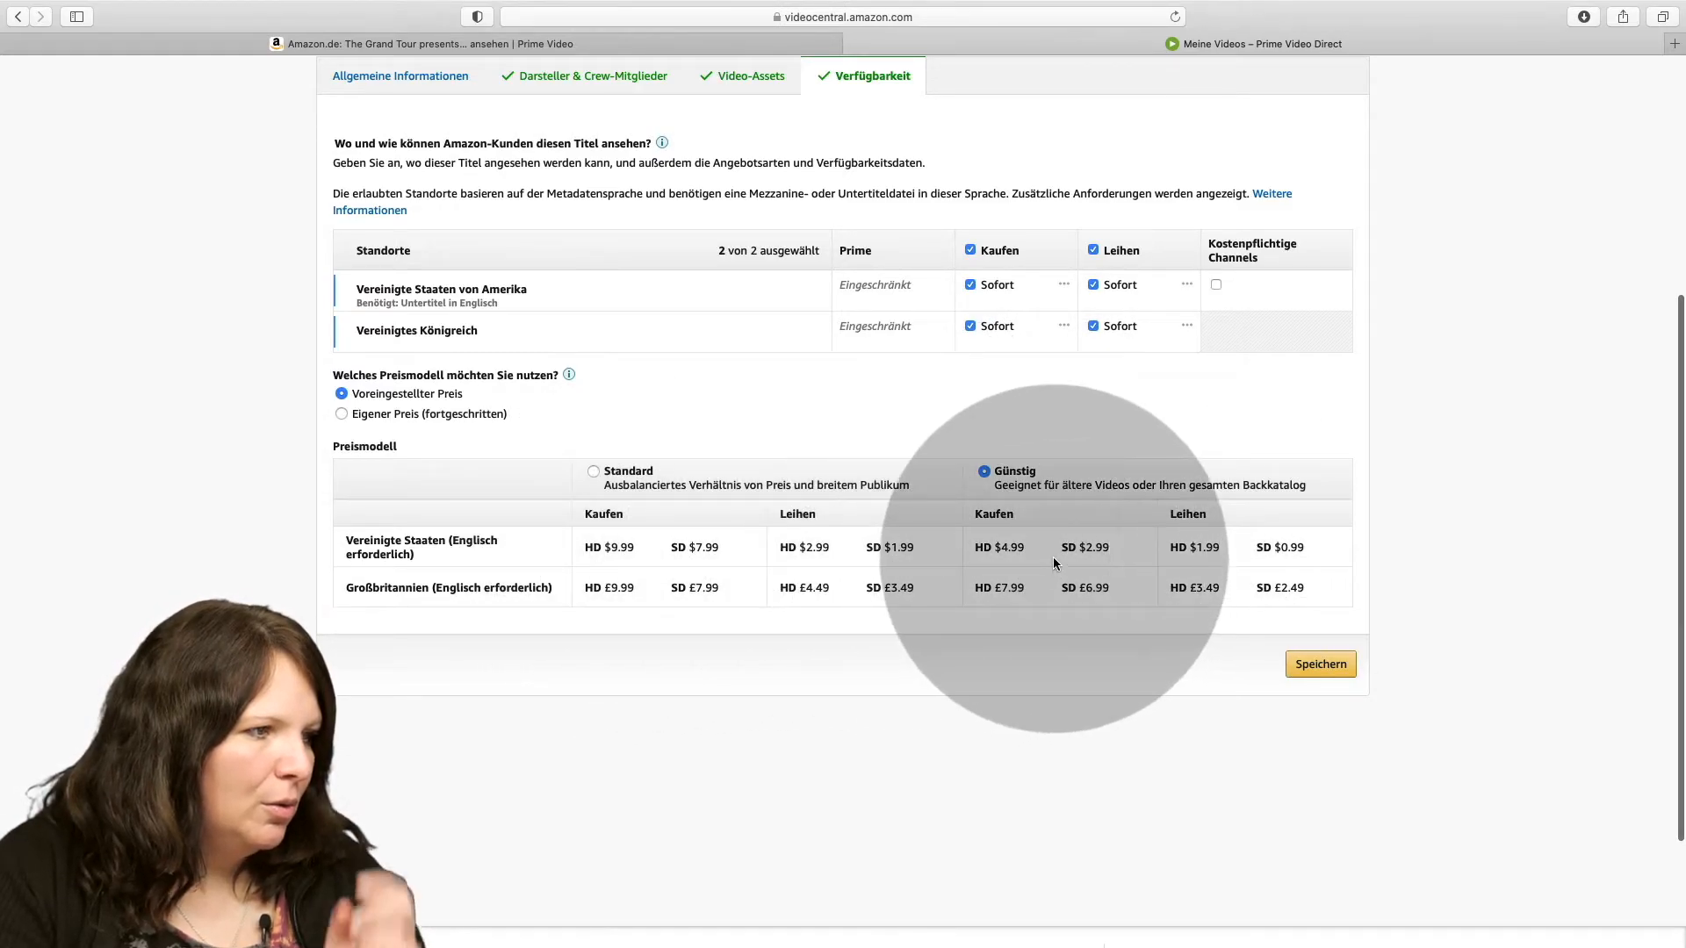
left_click(595, 474)
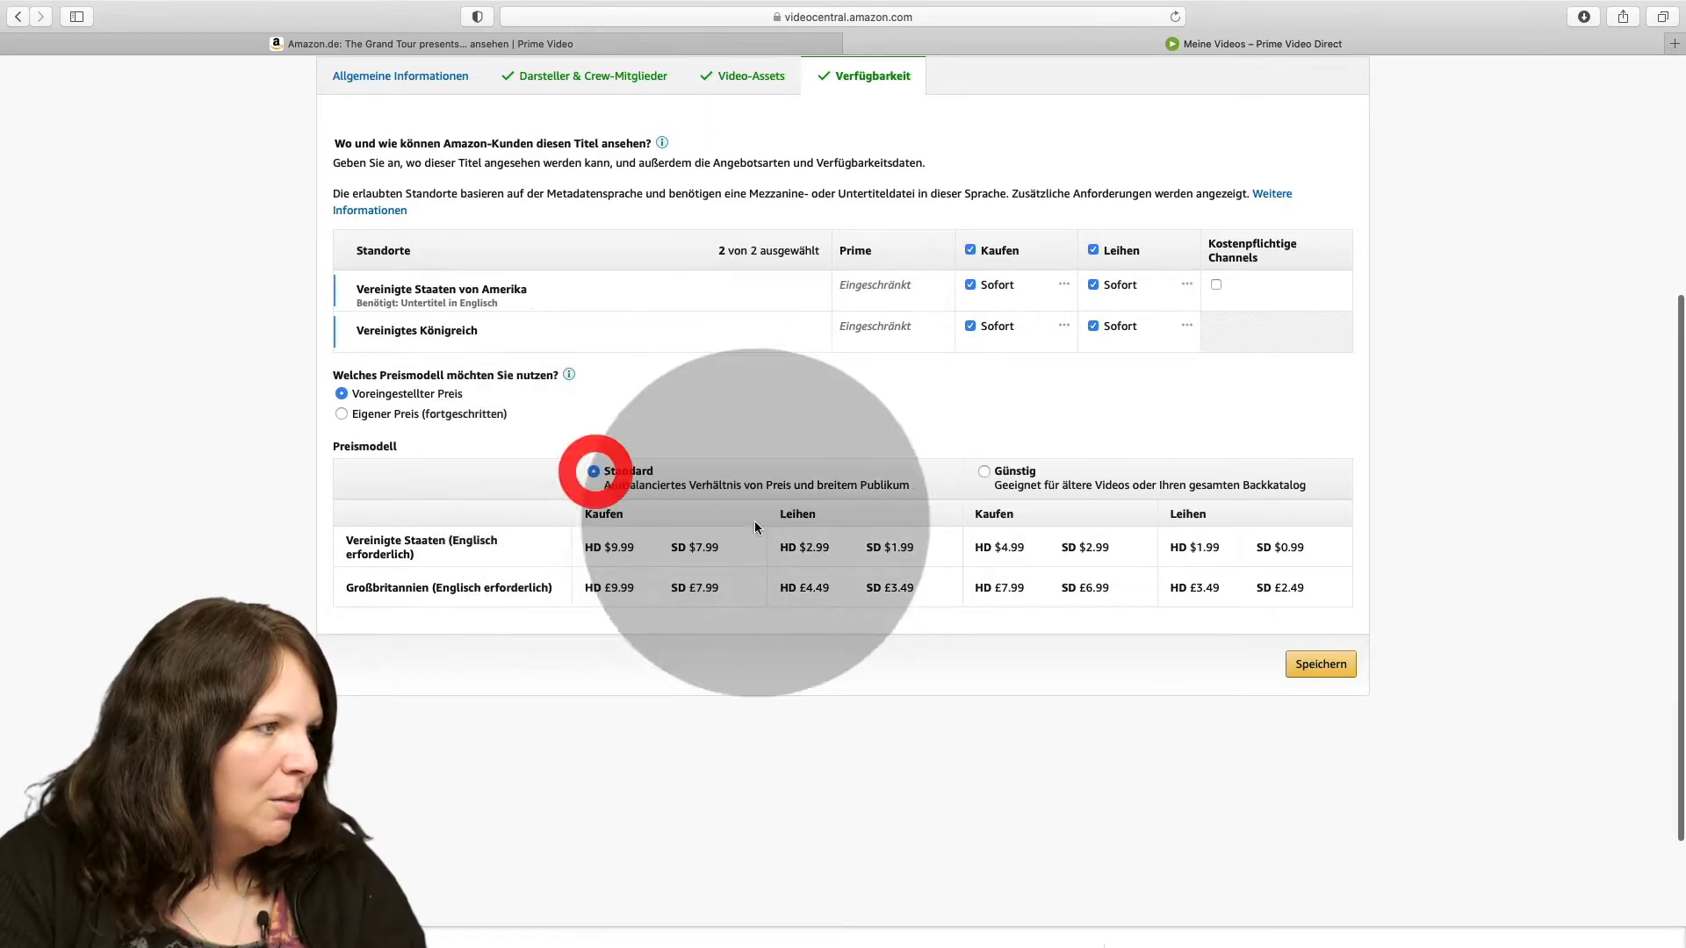
left_click(1323, 665)
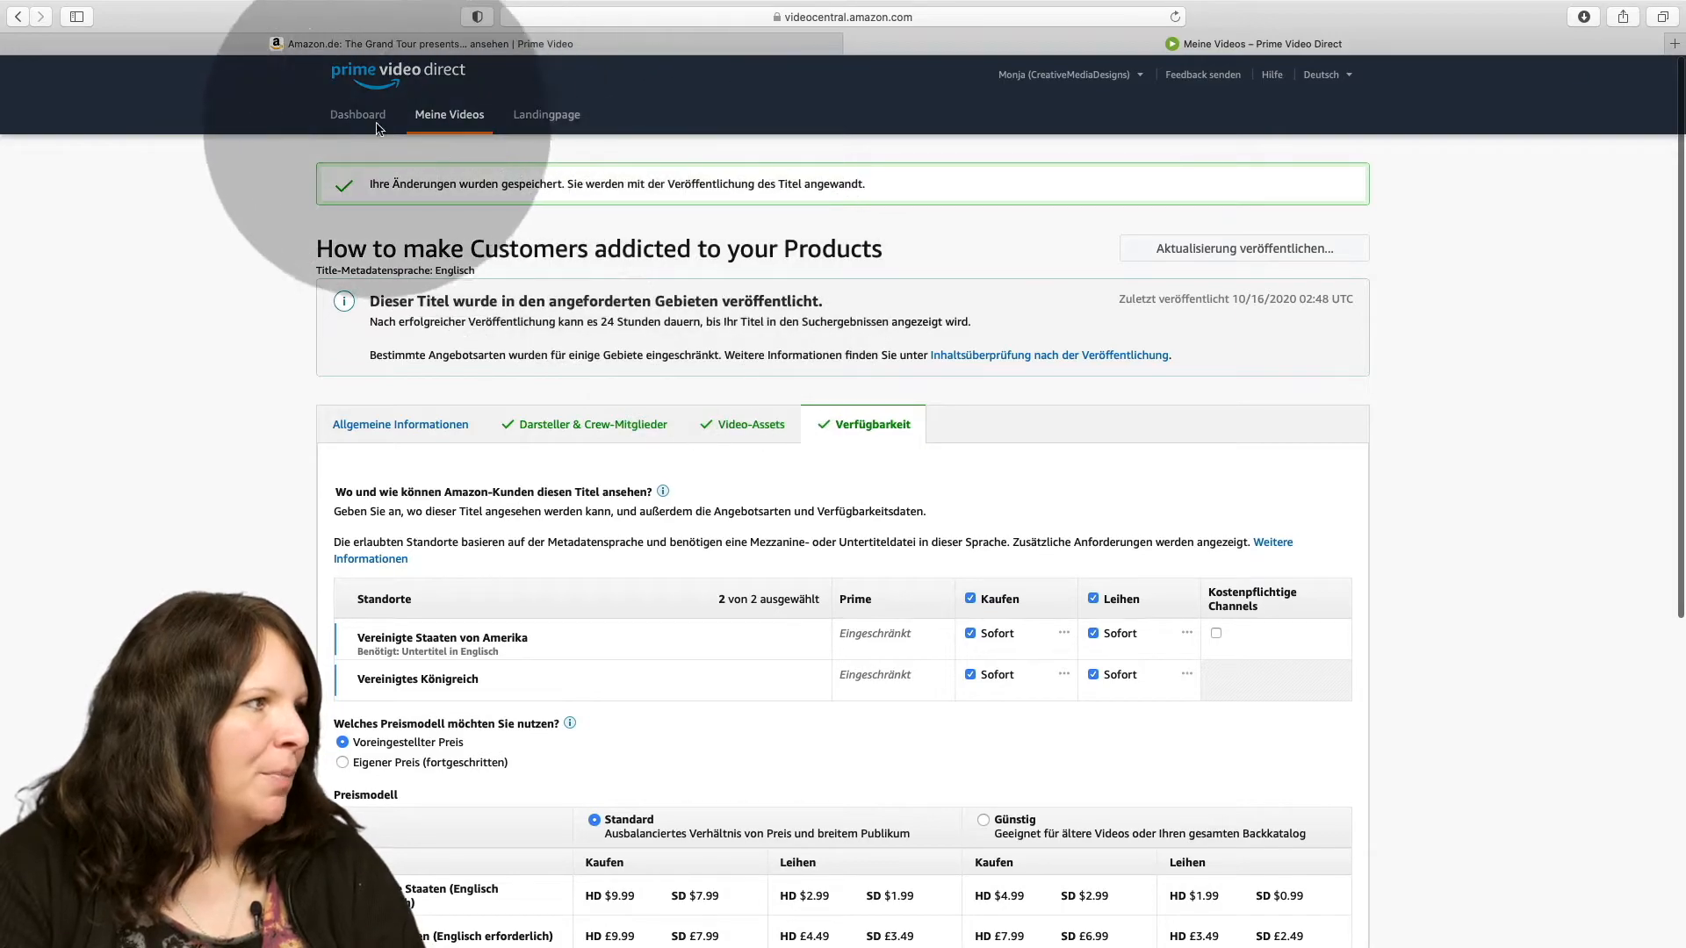
Return to Meine Videos and examine the publishing error details for the single titles in Großbritannien and Vereinigte Staaten
left_click(450, 116)
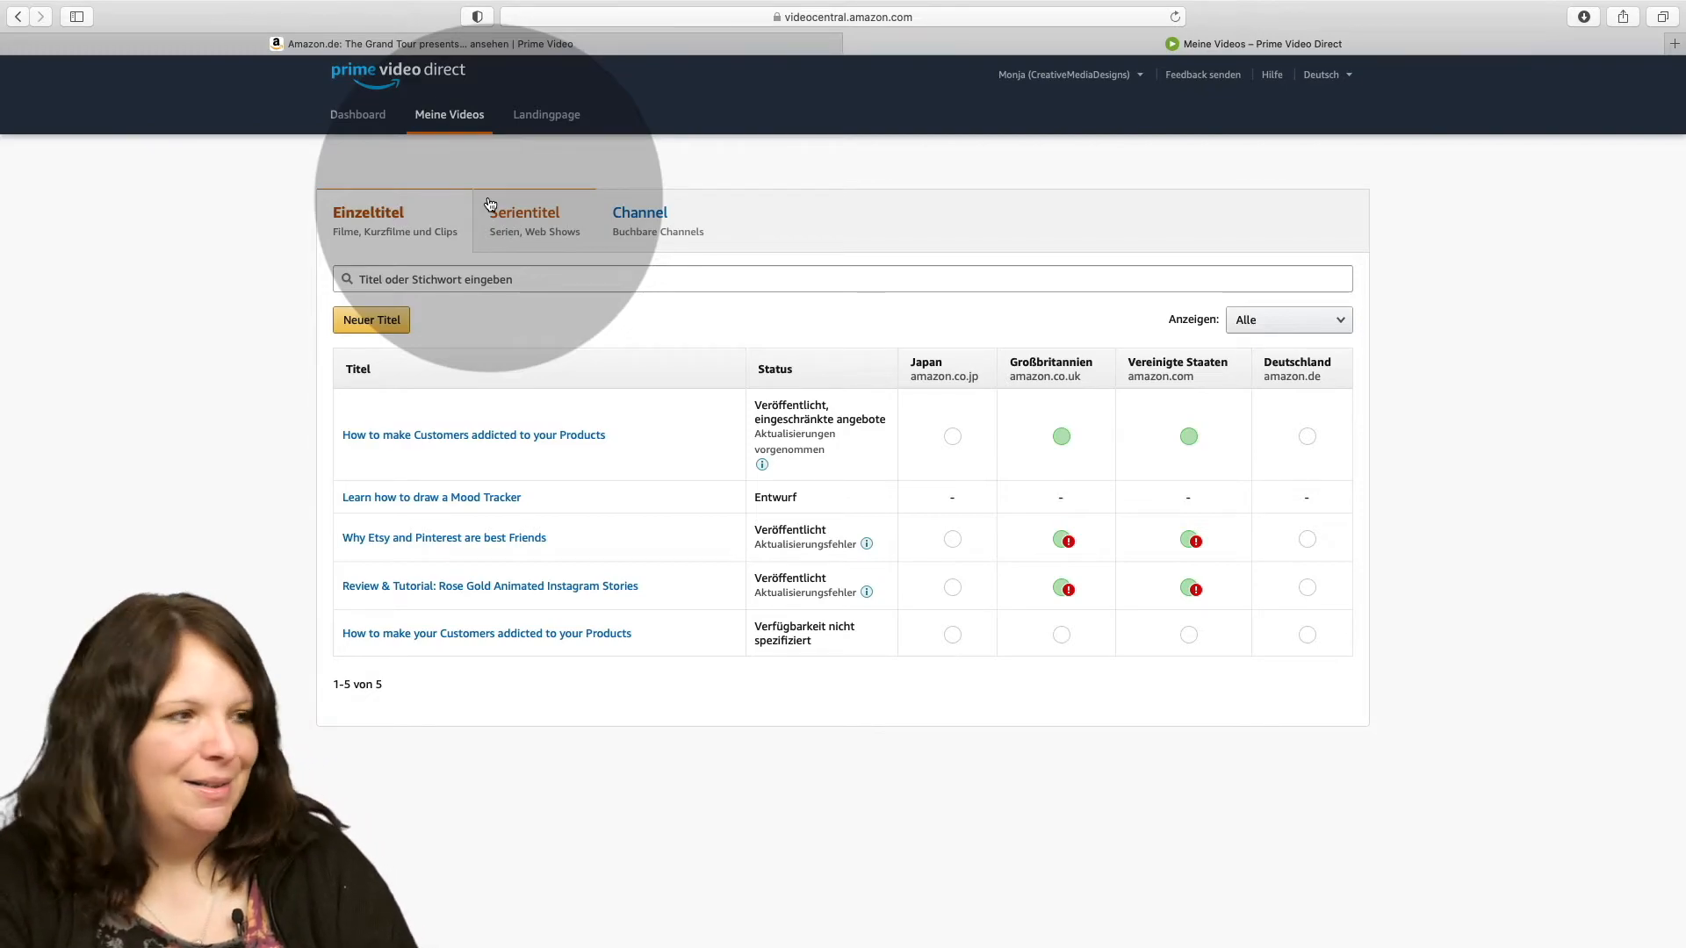
mouse_move(1068, 546)
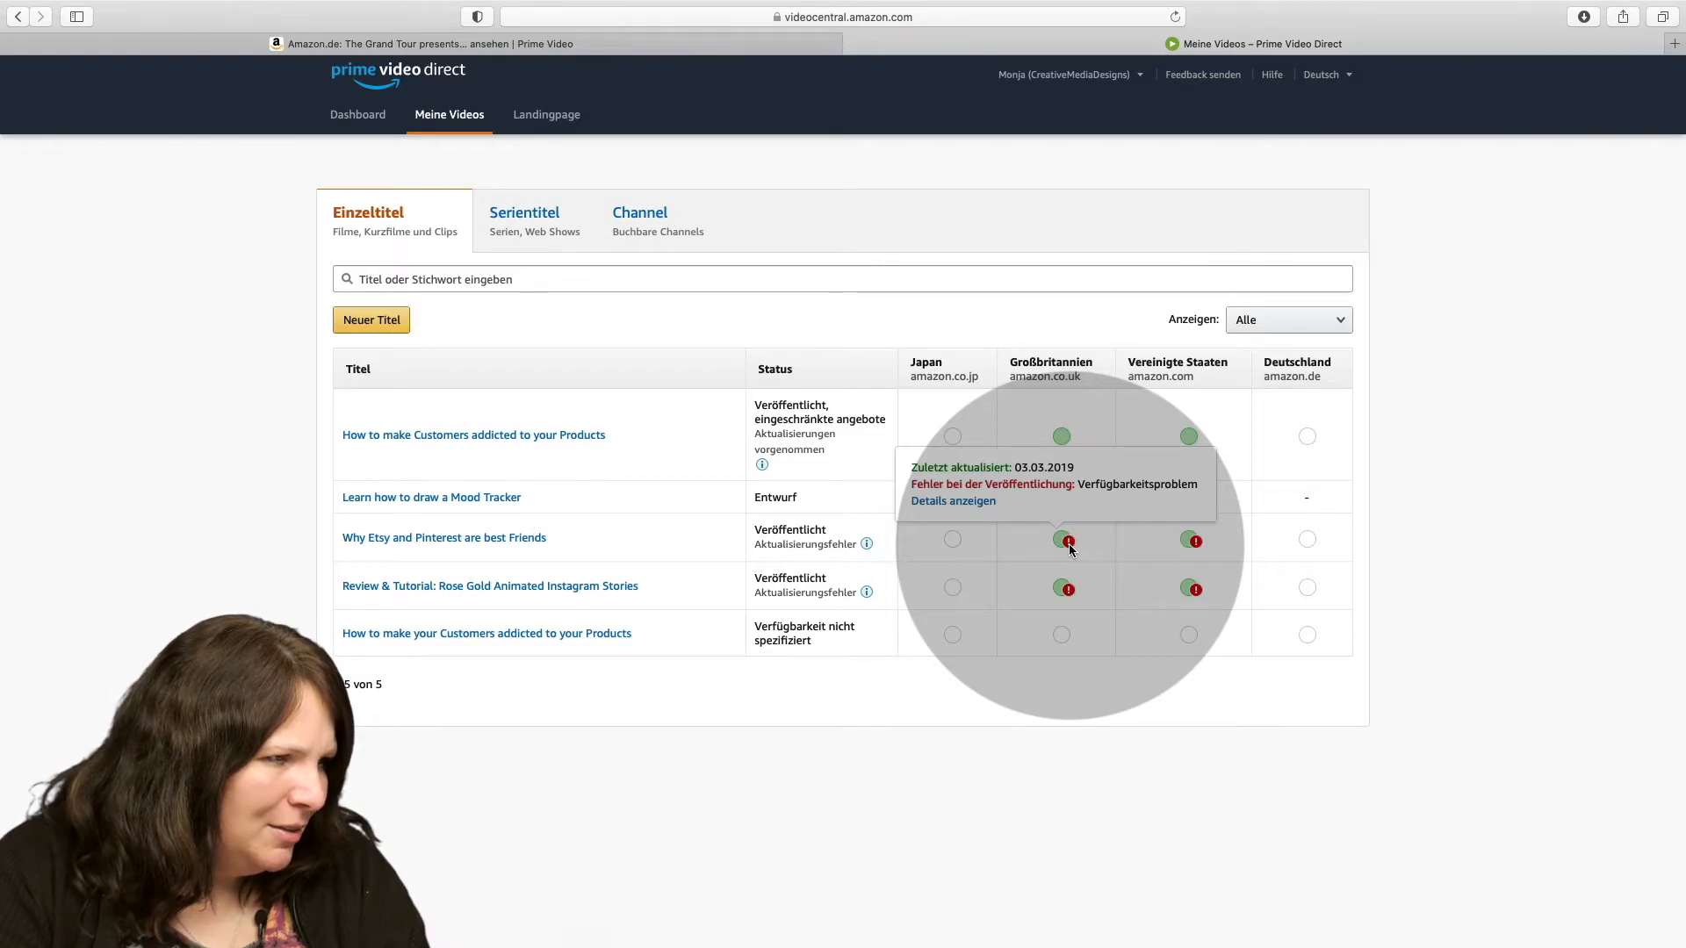
mouse_move(1195, 542)
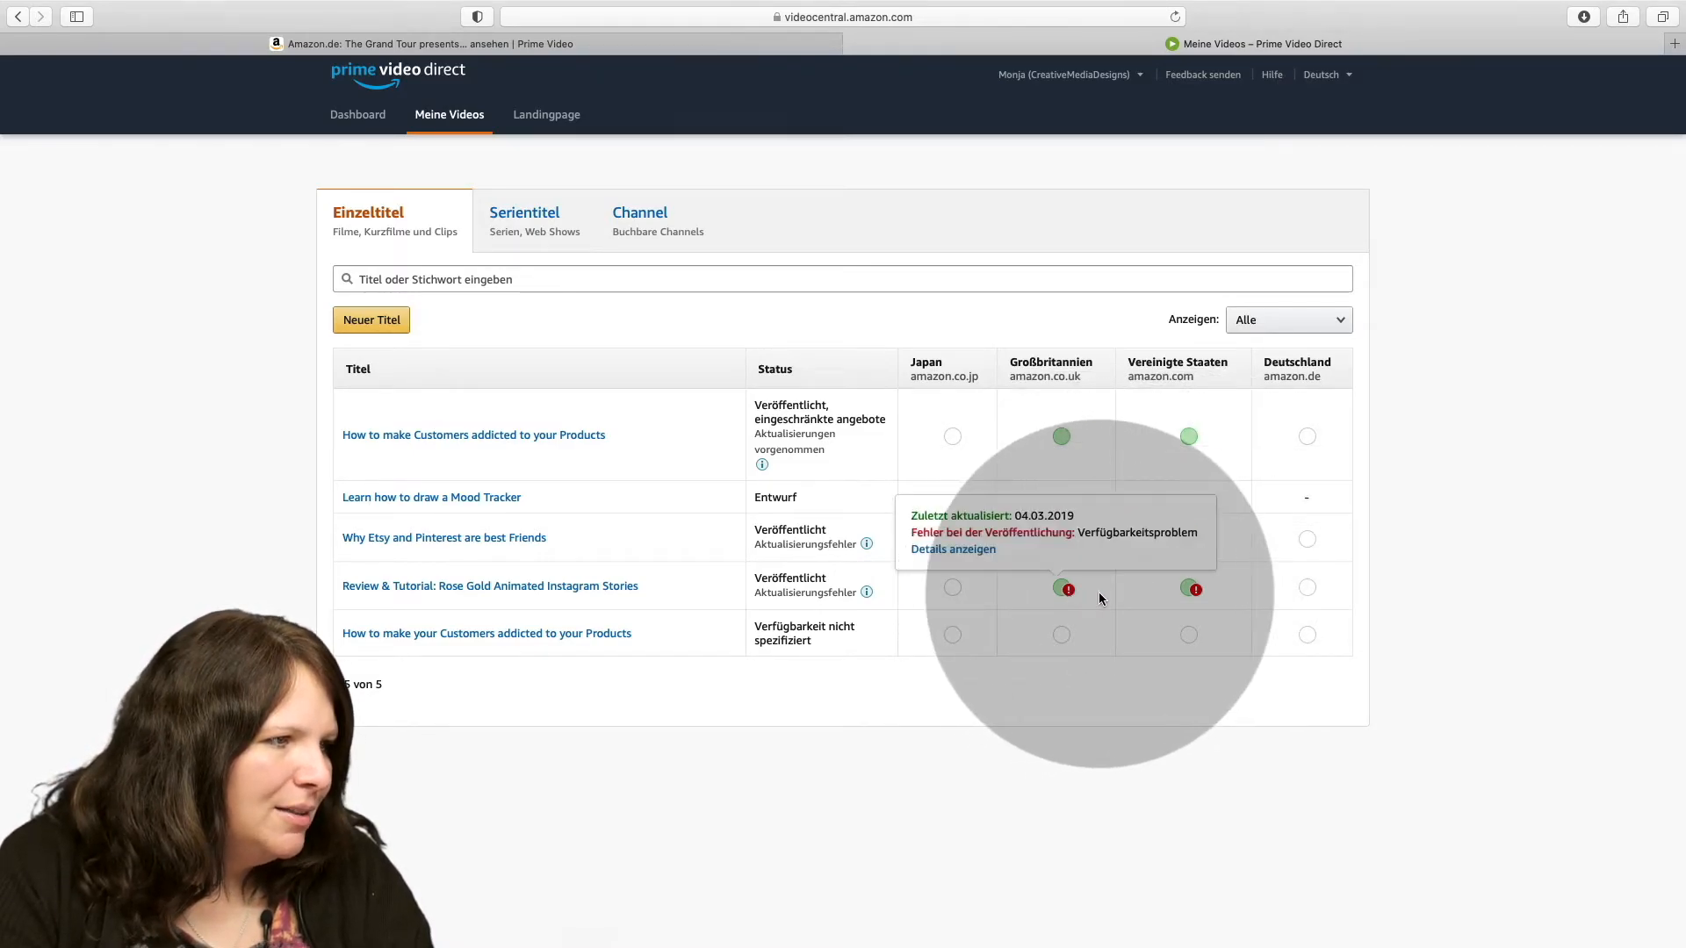
List the series titles and examine the publishing errors for Glowing Lightbulbs, Countdown and Star Wars Effect Create the Chromakey Effect
left_click(525, 215)
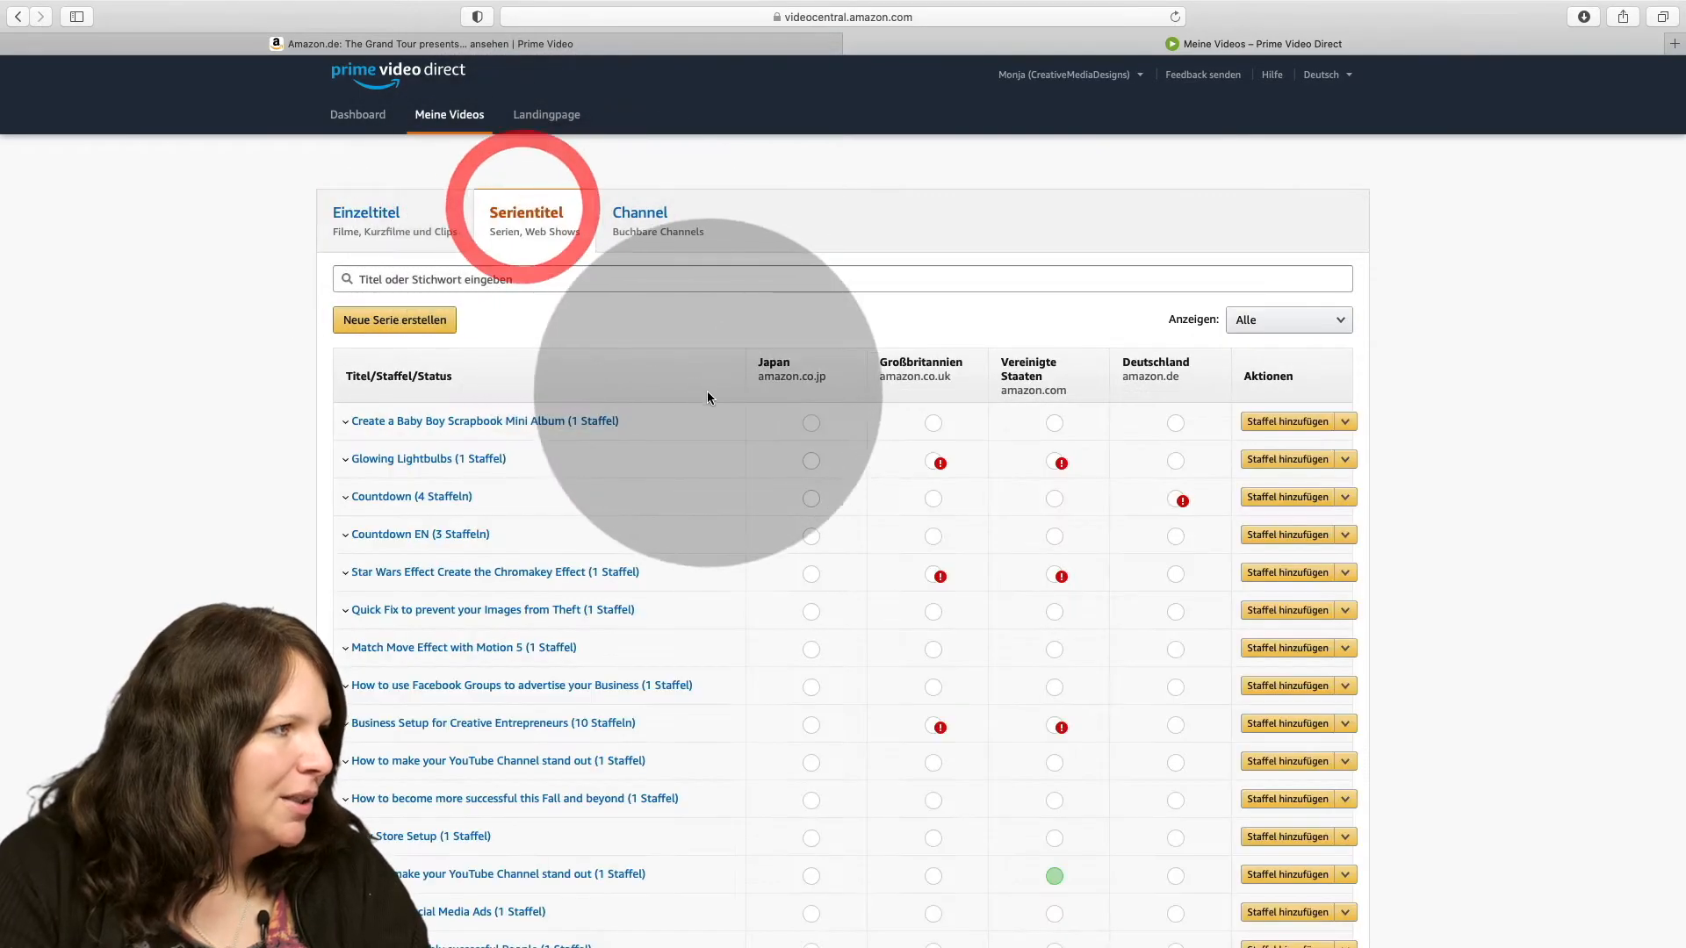
scroll(714, 398, "down", 3)
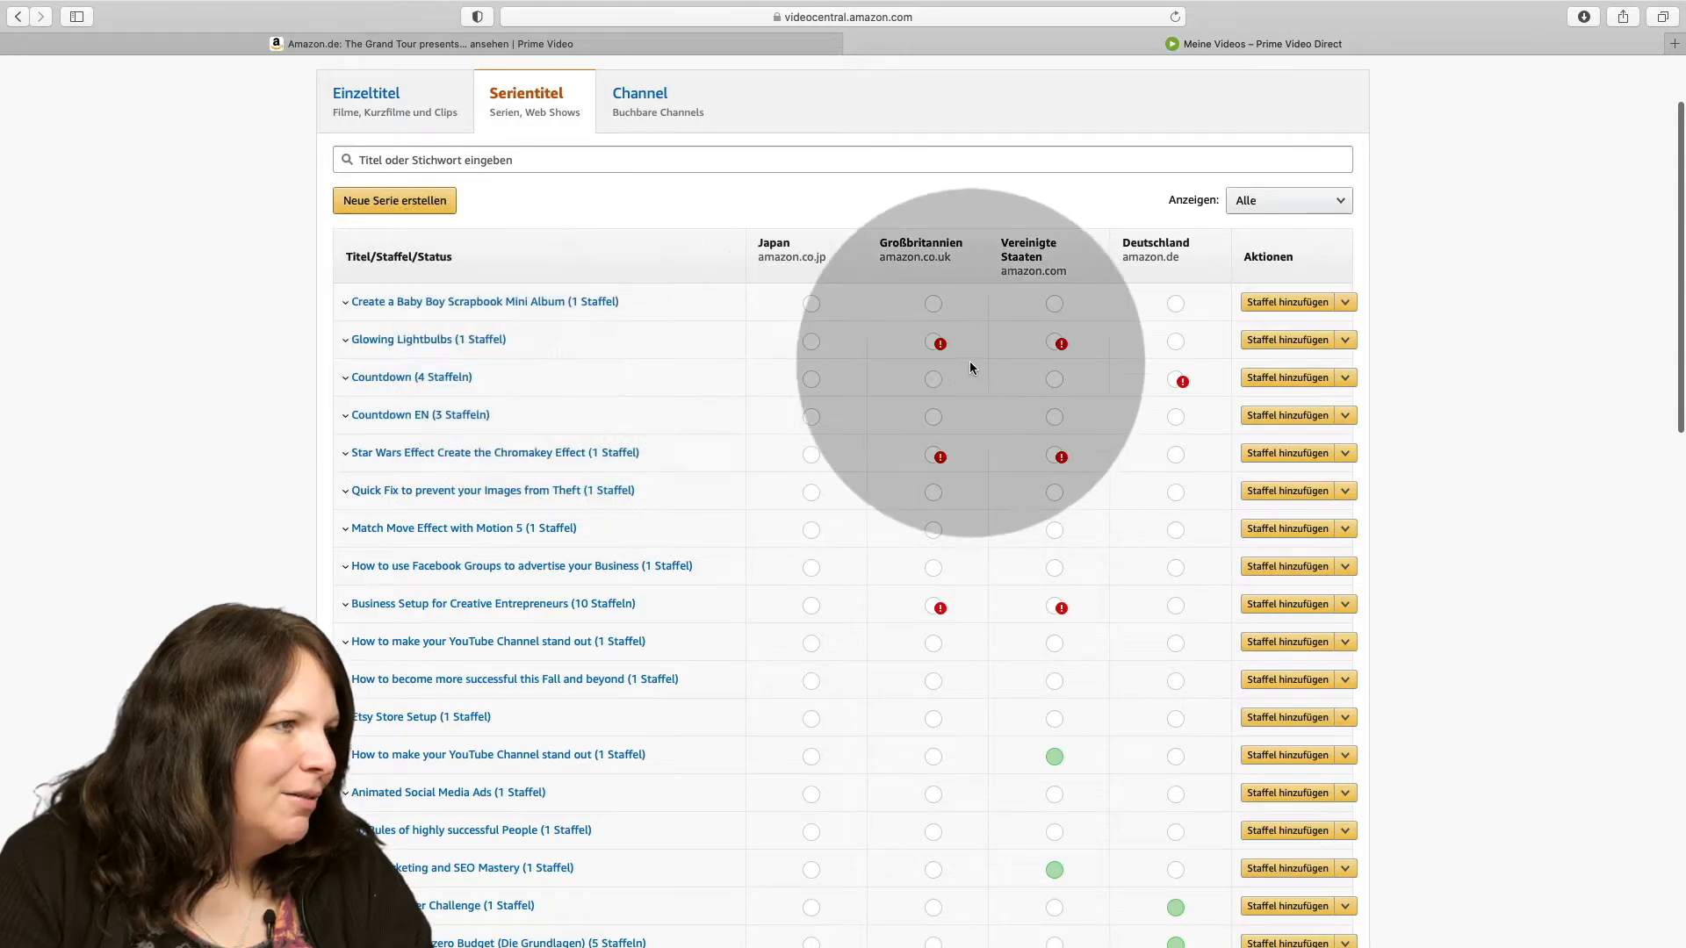
mouse_move(939, 345)
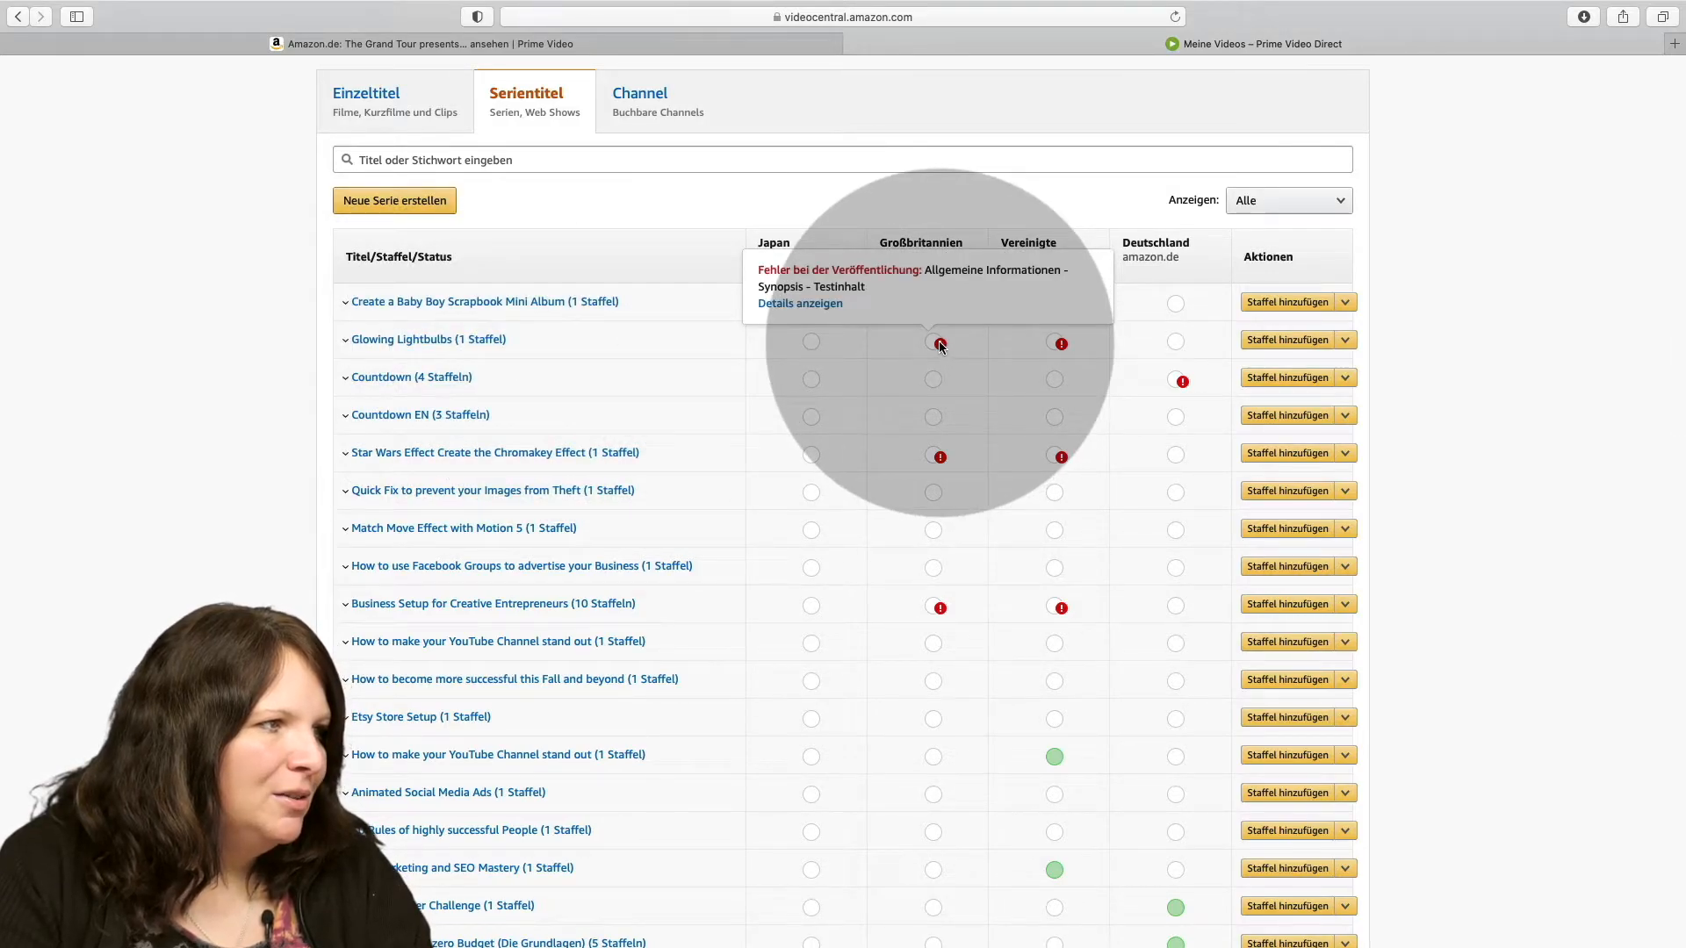
mouse_move(1062, 345)
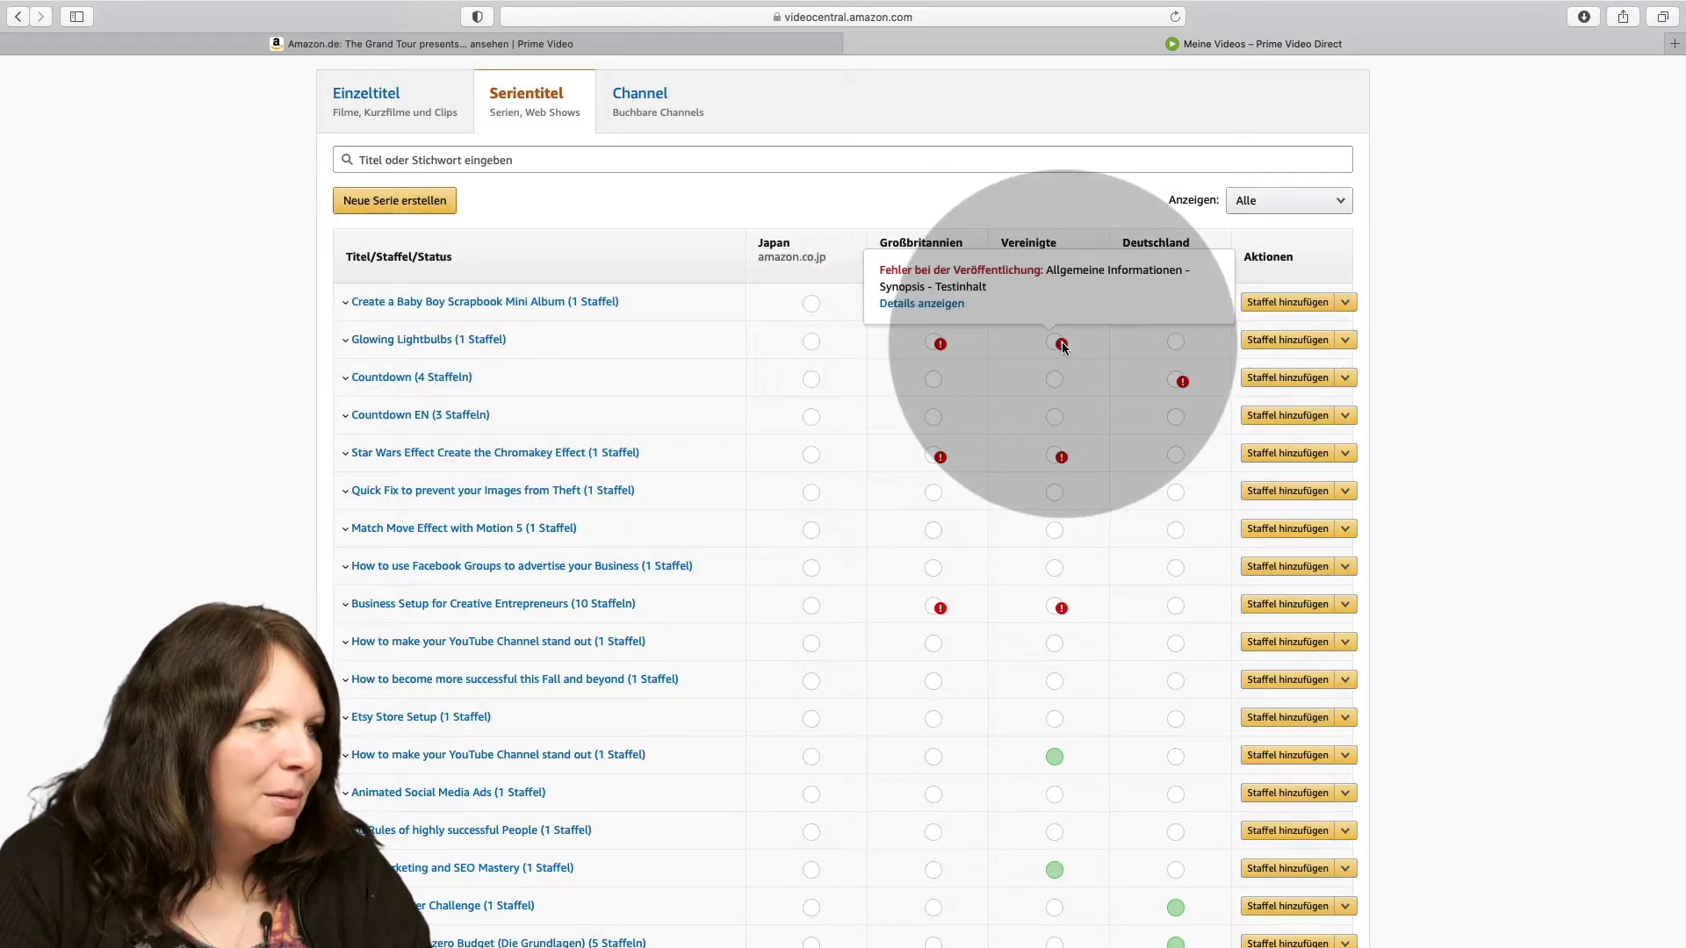
mouse_move(1183, 384)
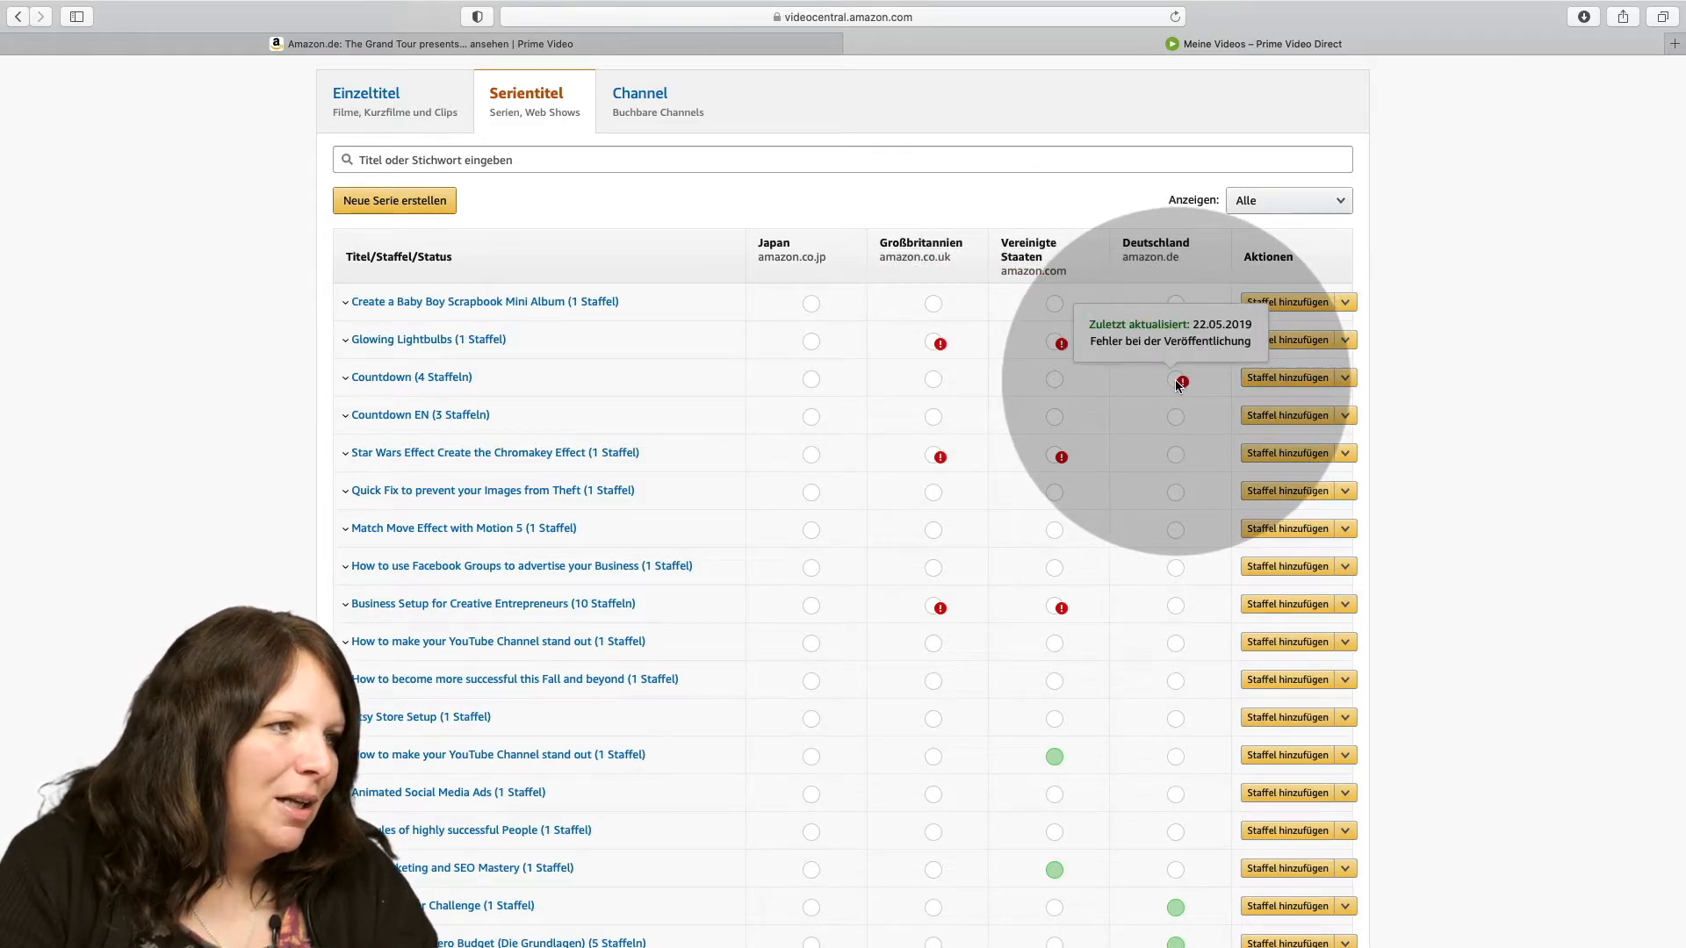
mouse_move(1060, 461)
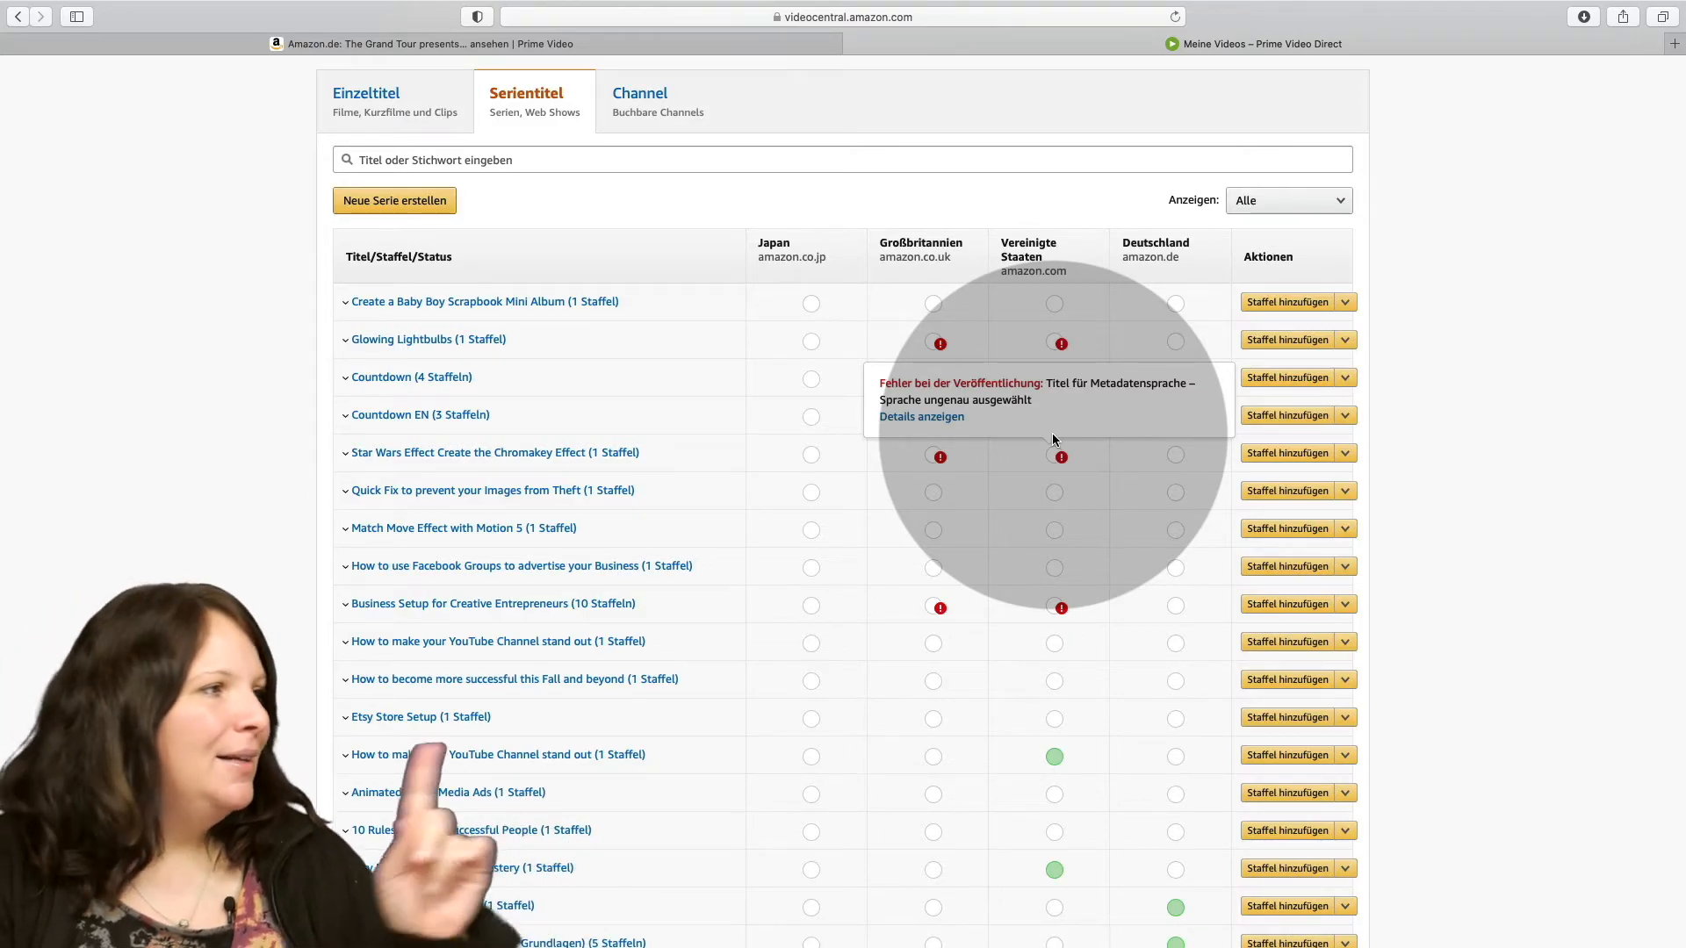
scroll(1003, 404, "up", 3)
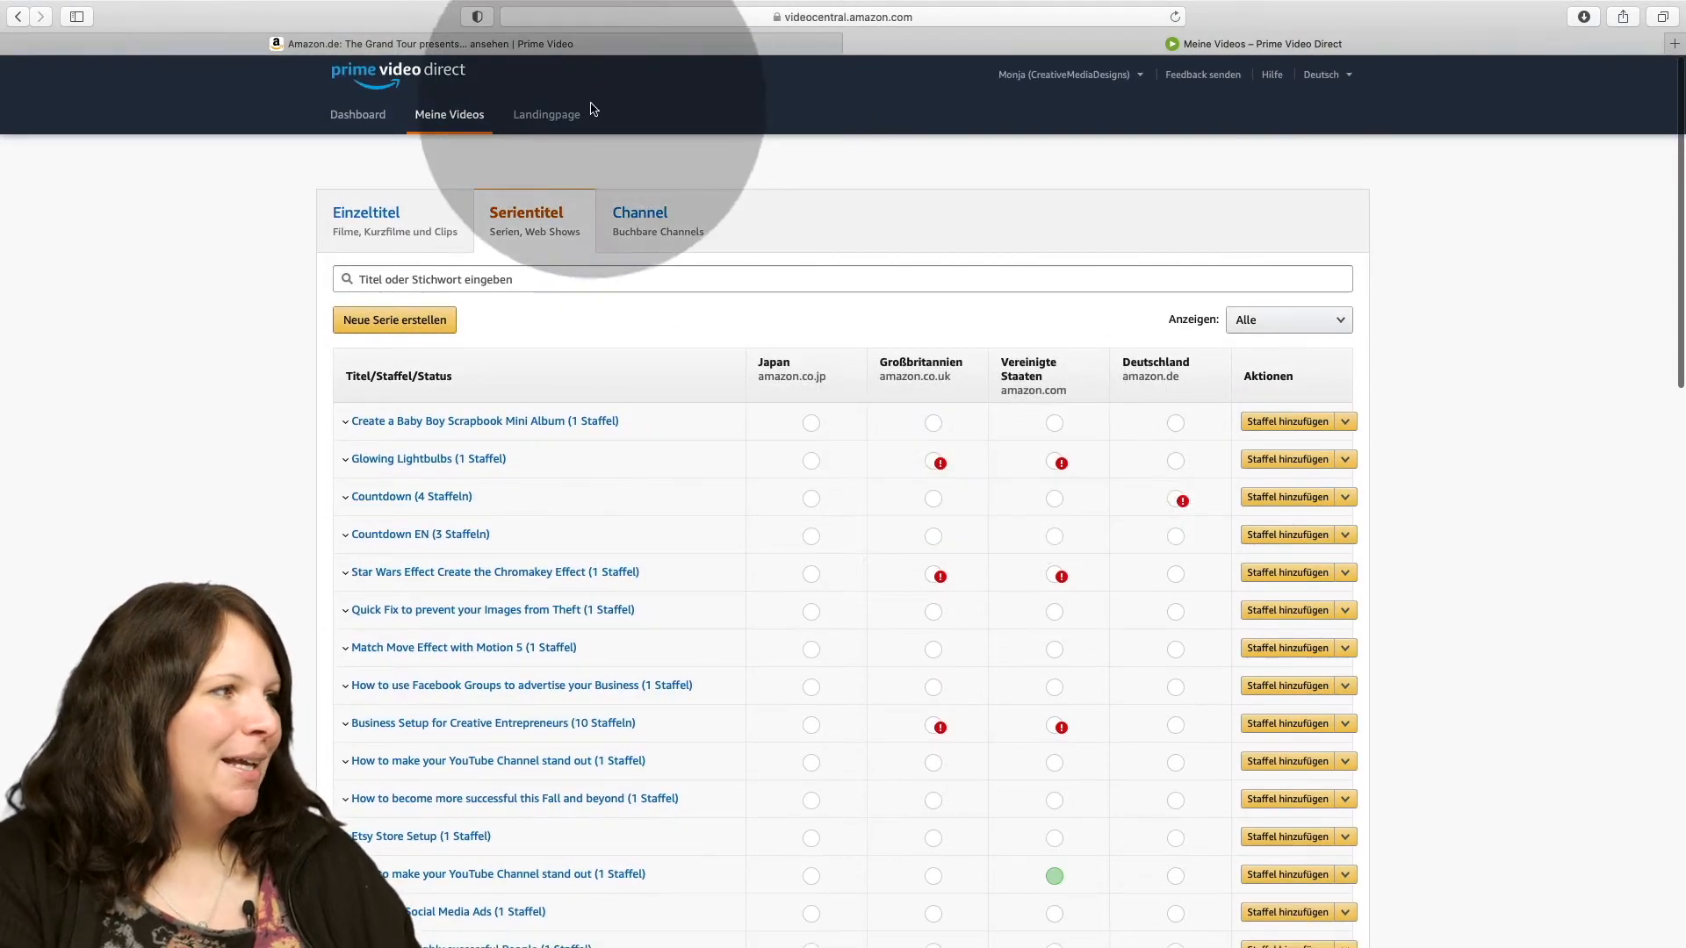
left_click(549, 114)
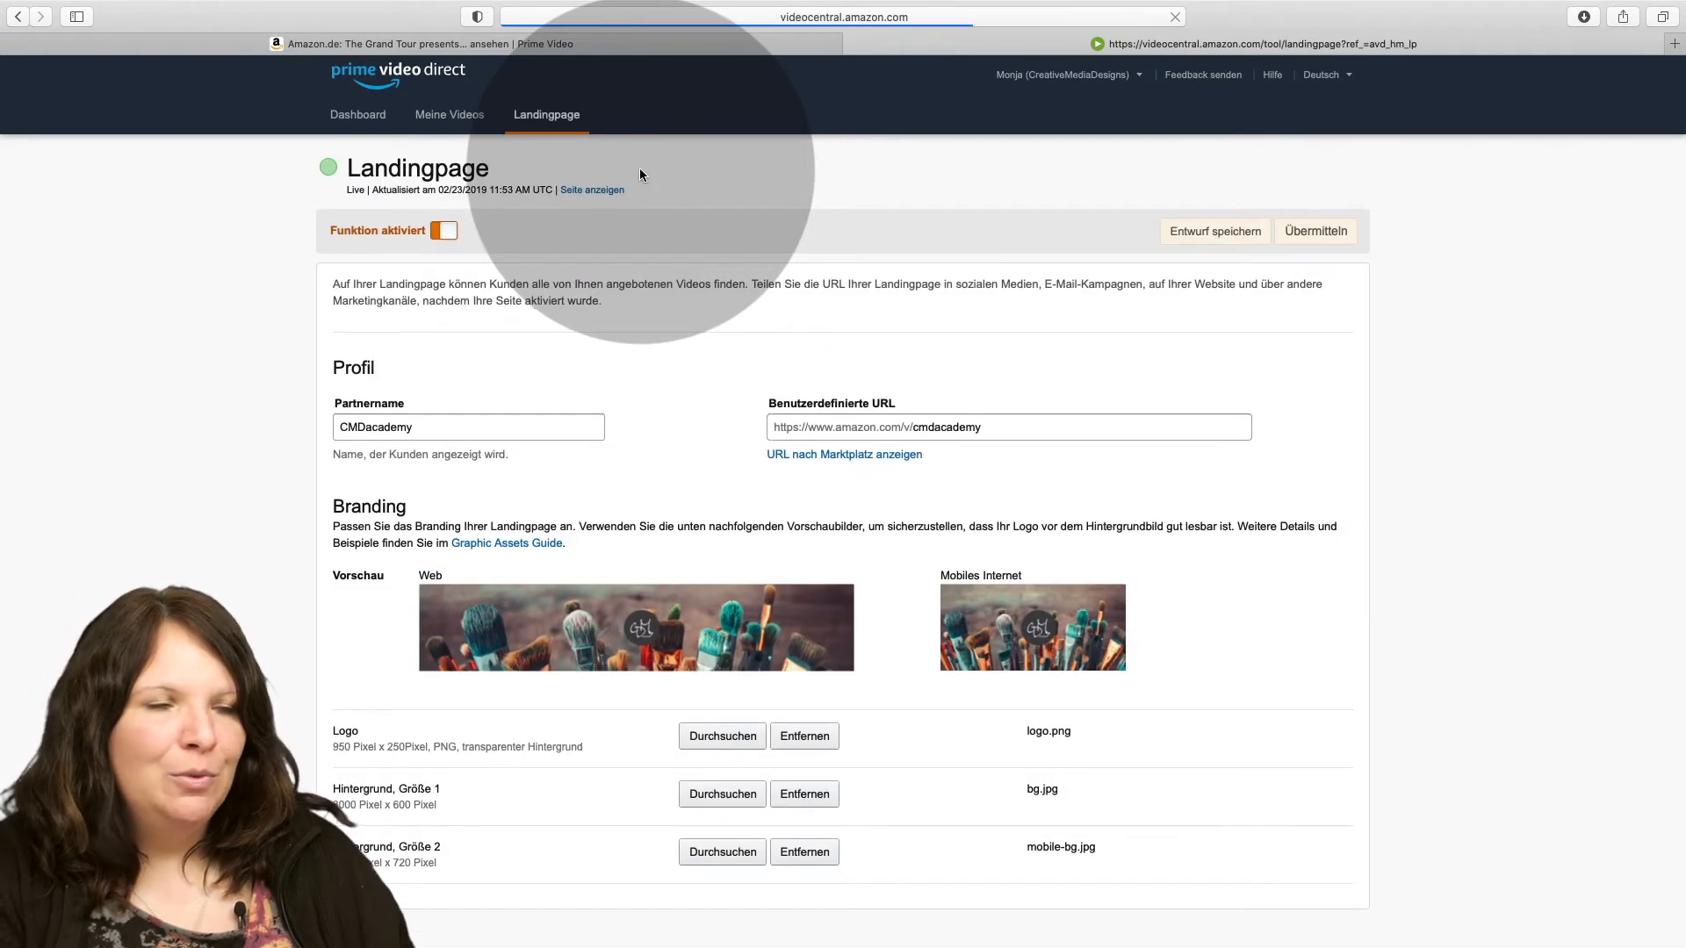
scroll(668, 216, "down", 2)
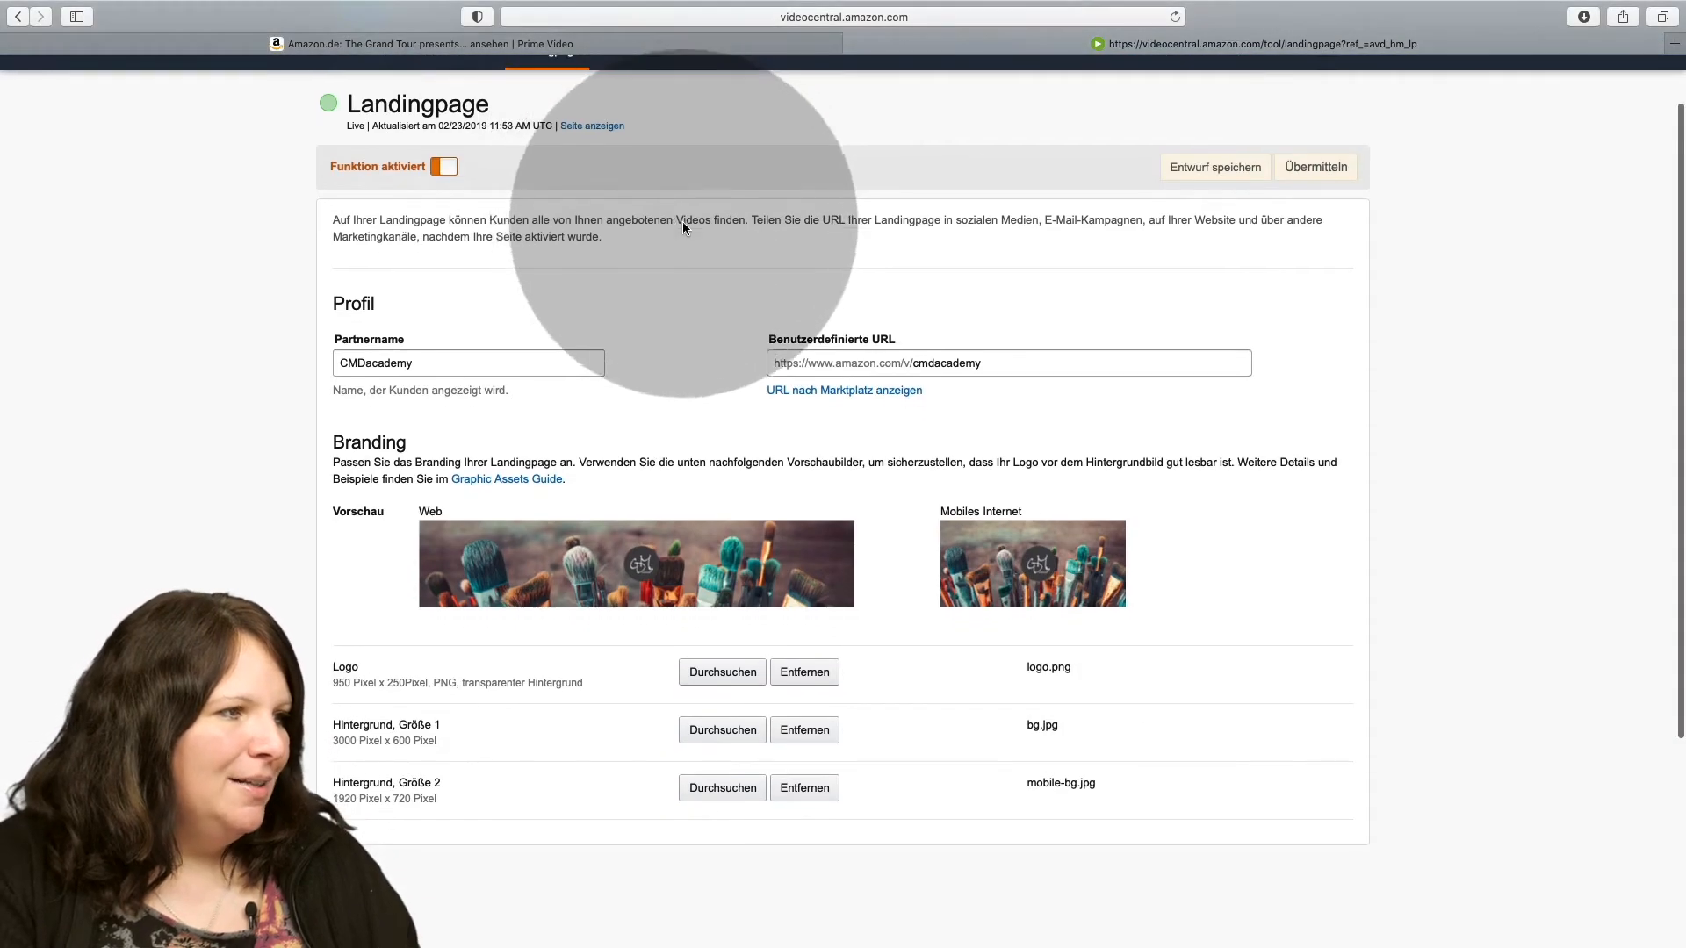
left_click_drag(991, 365, 767, 360)
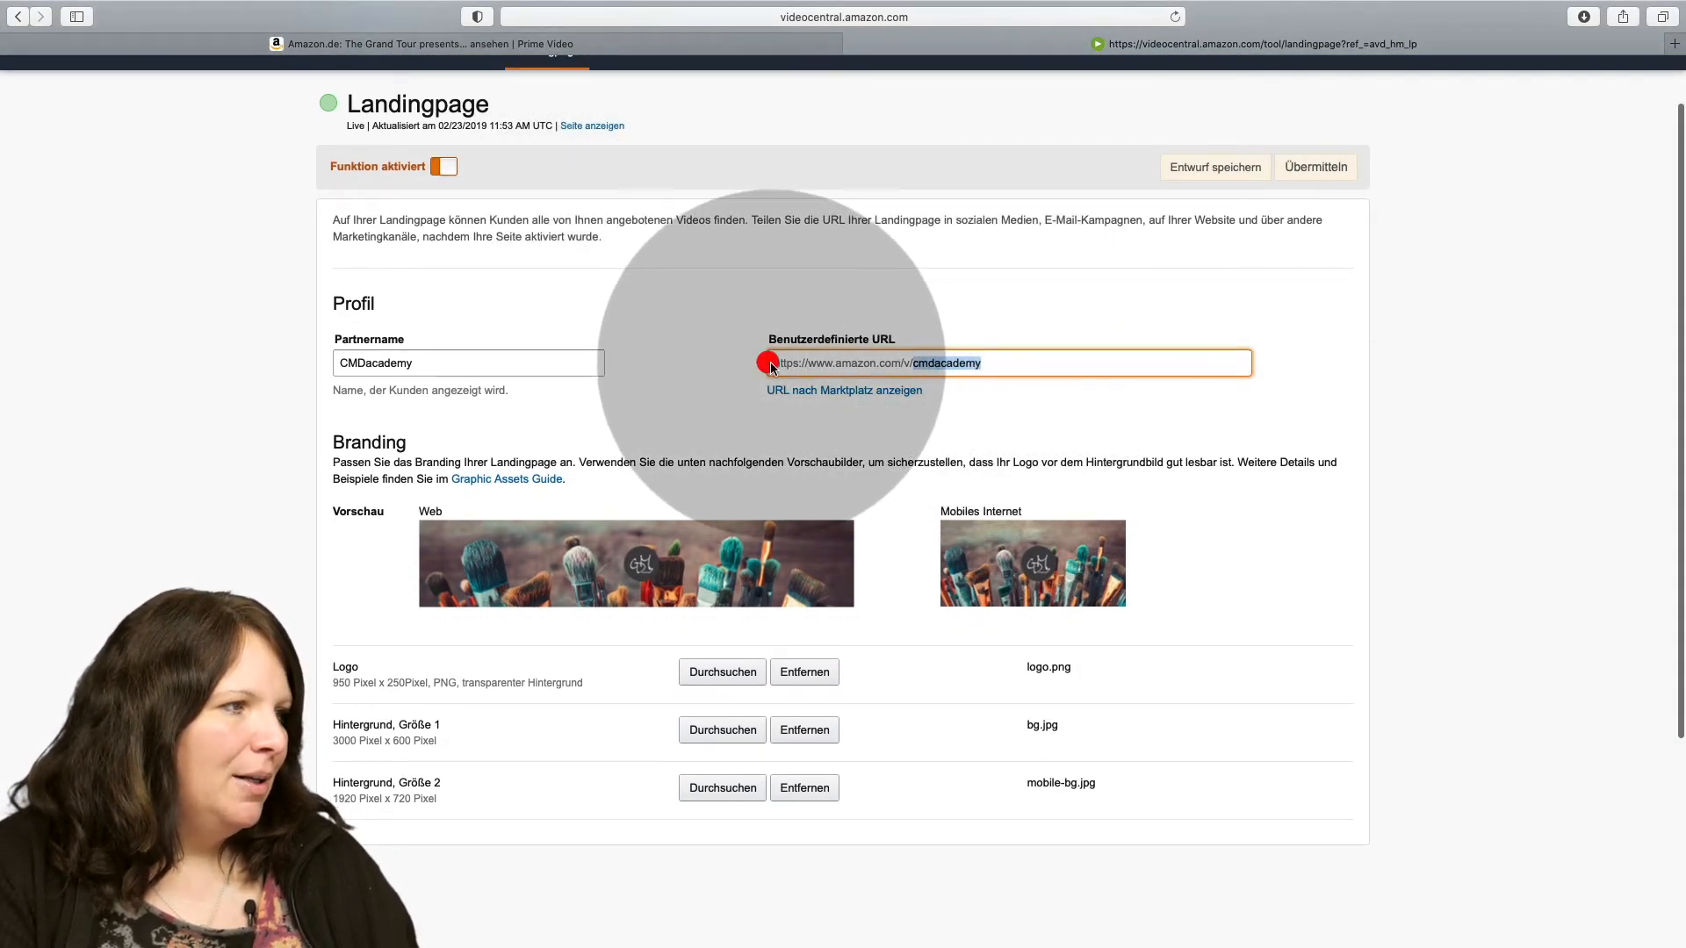
left_click(873, 392)
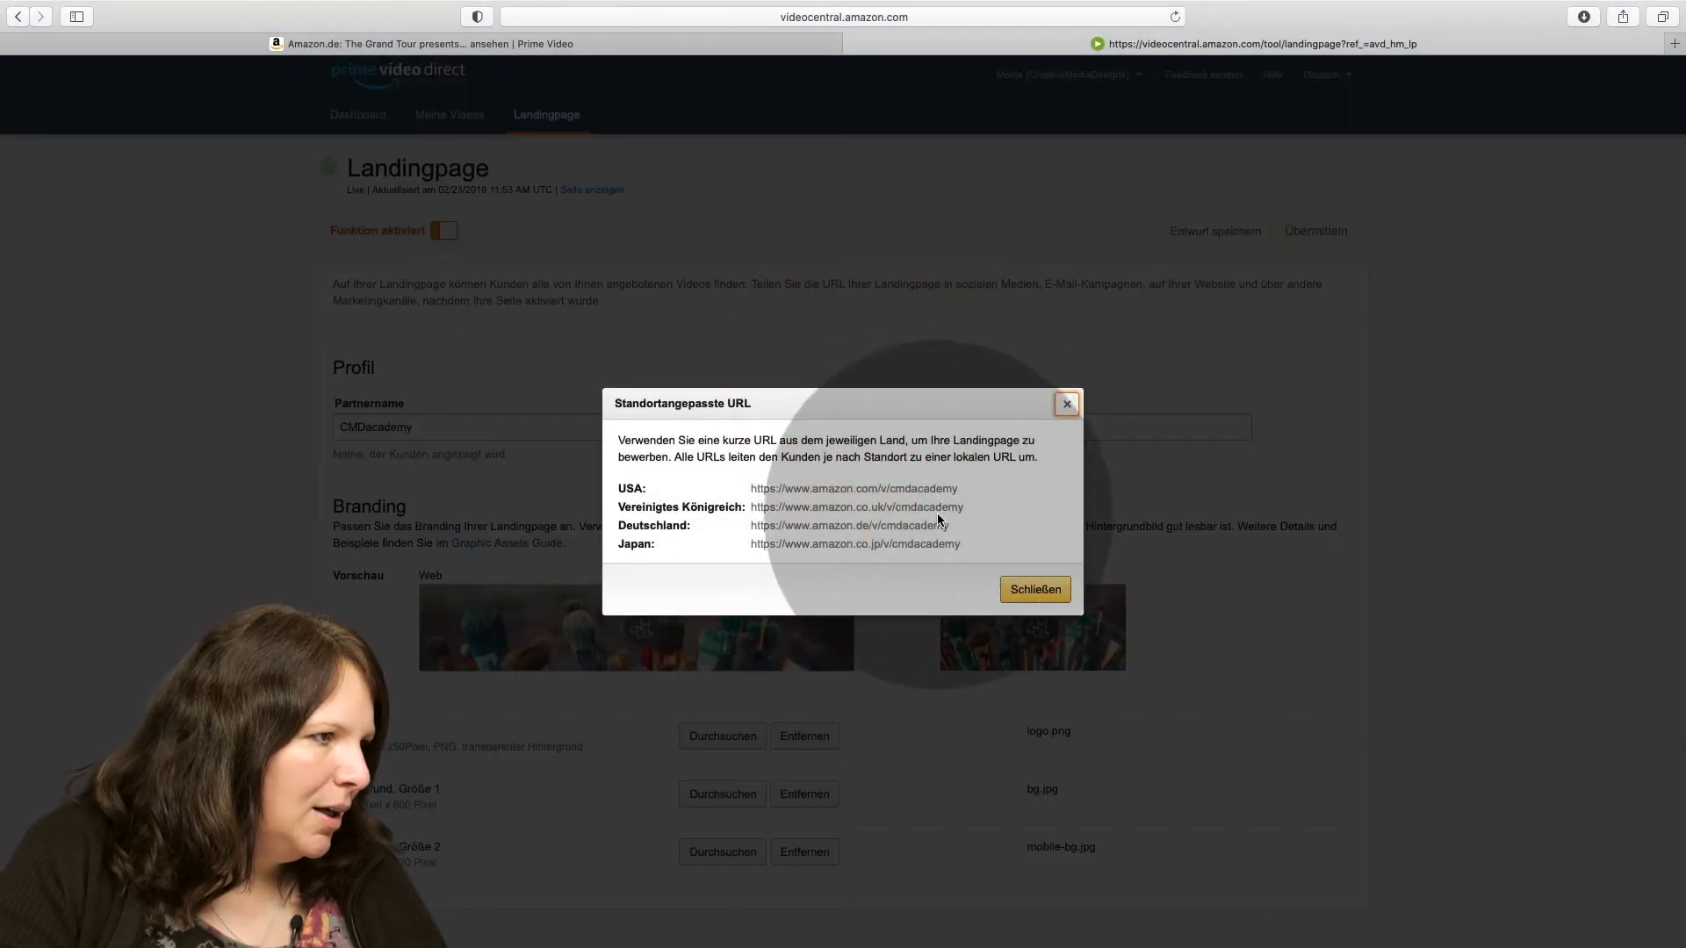
left_click_drag(962, 546, 751, 527)
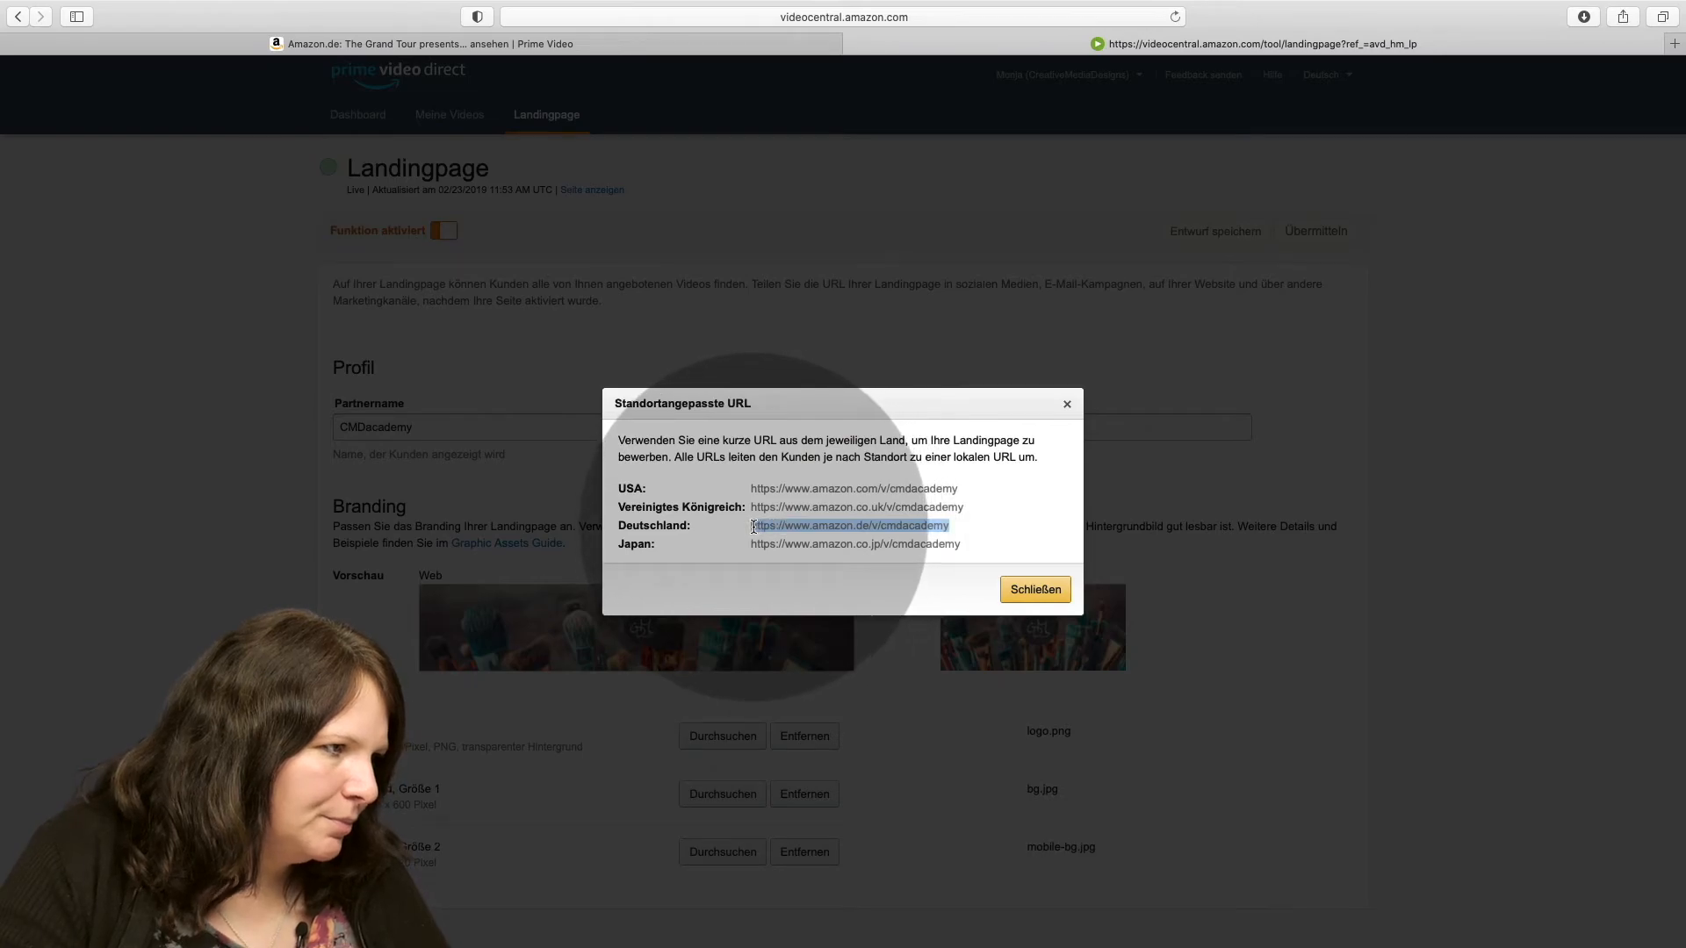
key("super")
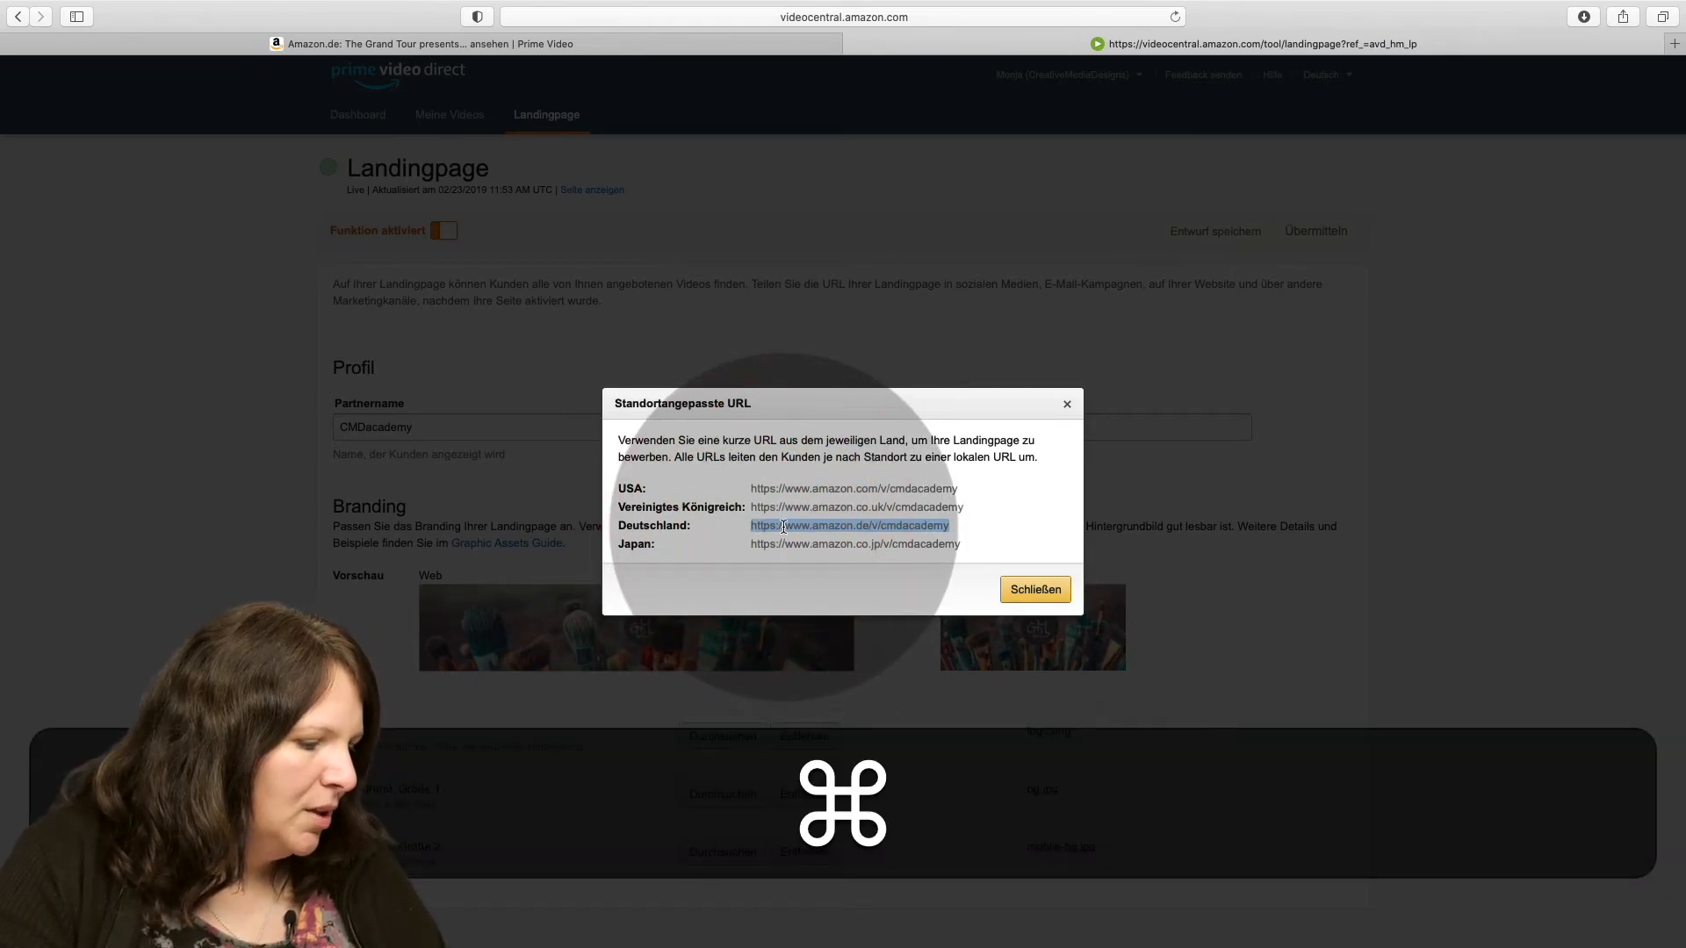
left_click(1068, 405)
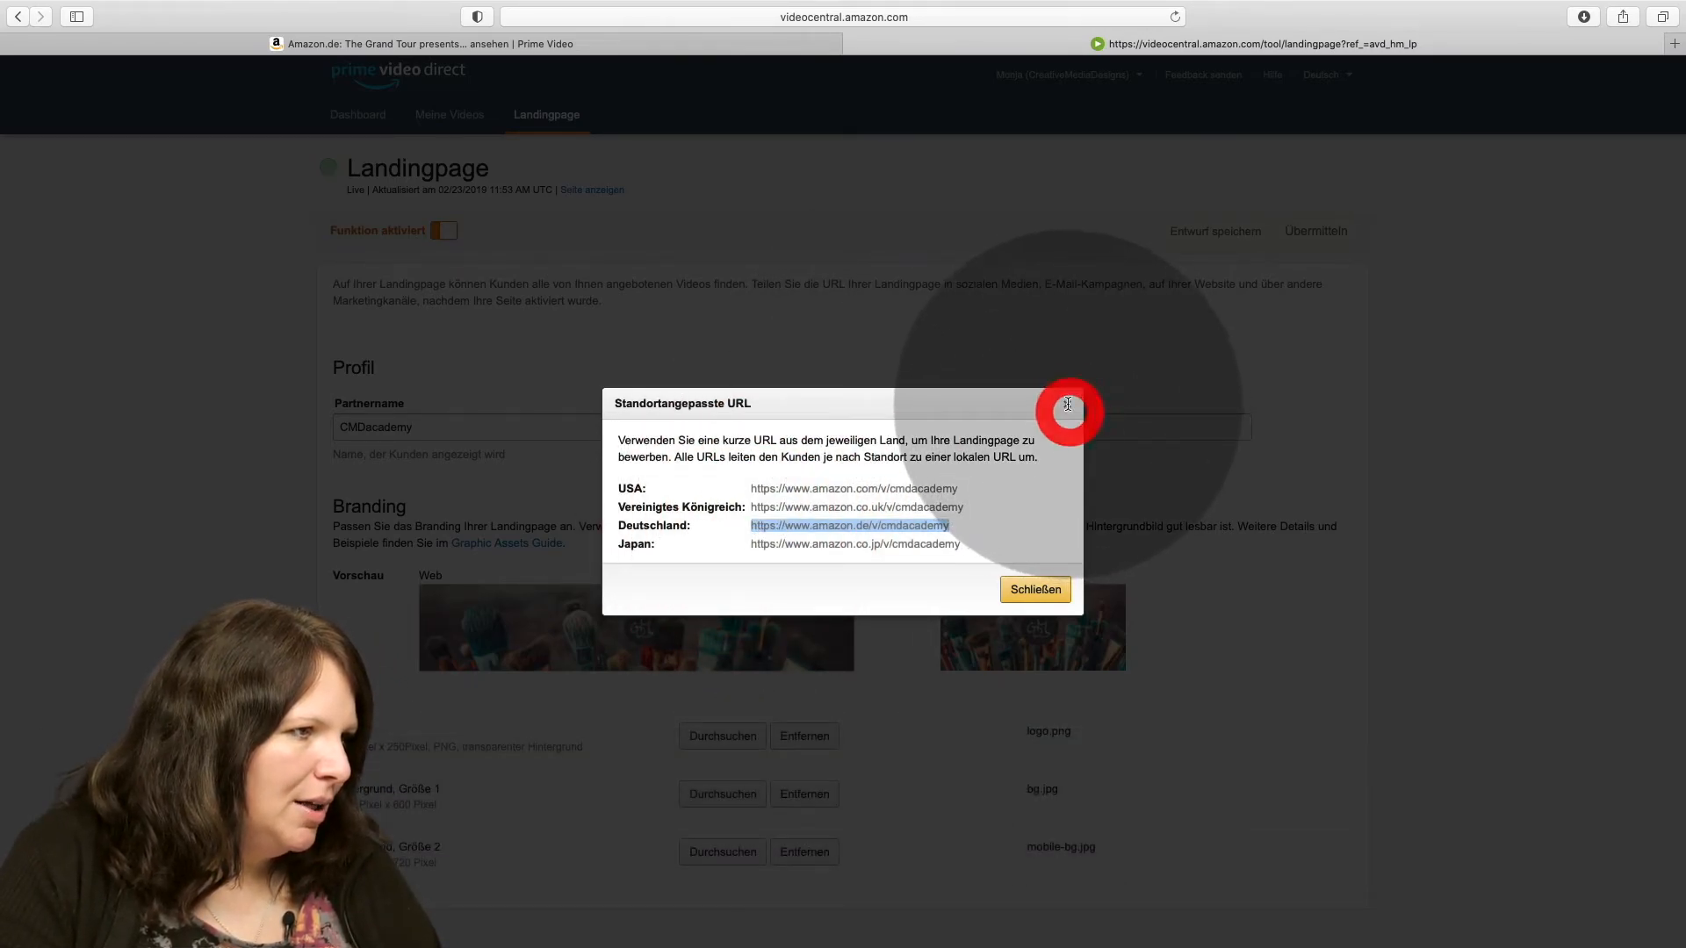
Open the copied German landing page URL in a new browser tab and look through its banner and video rows
key("super+t")
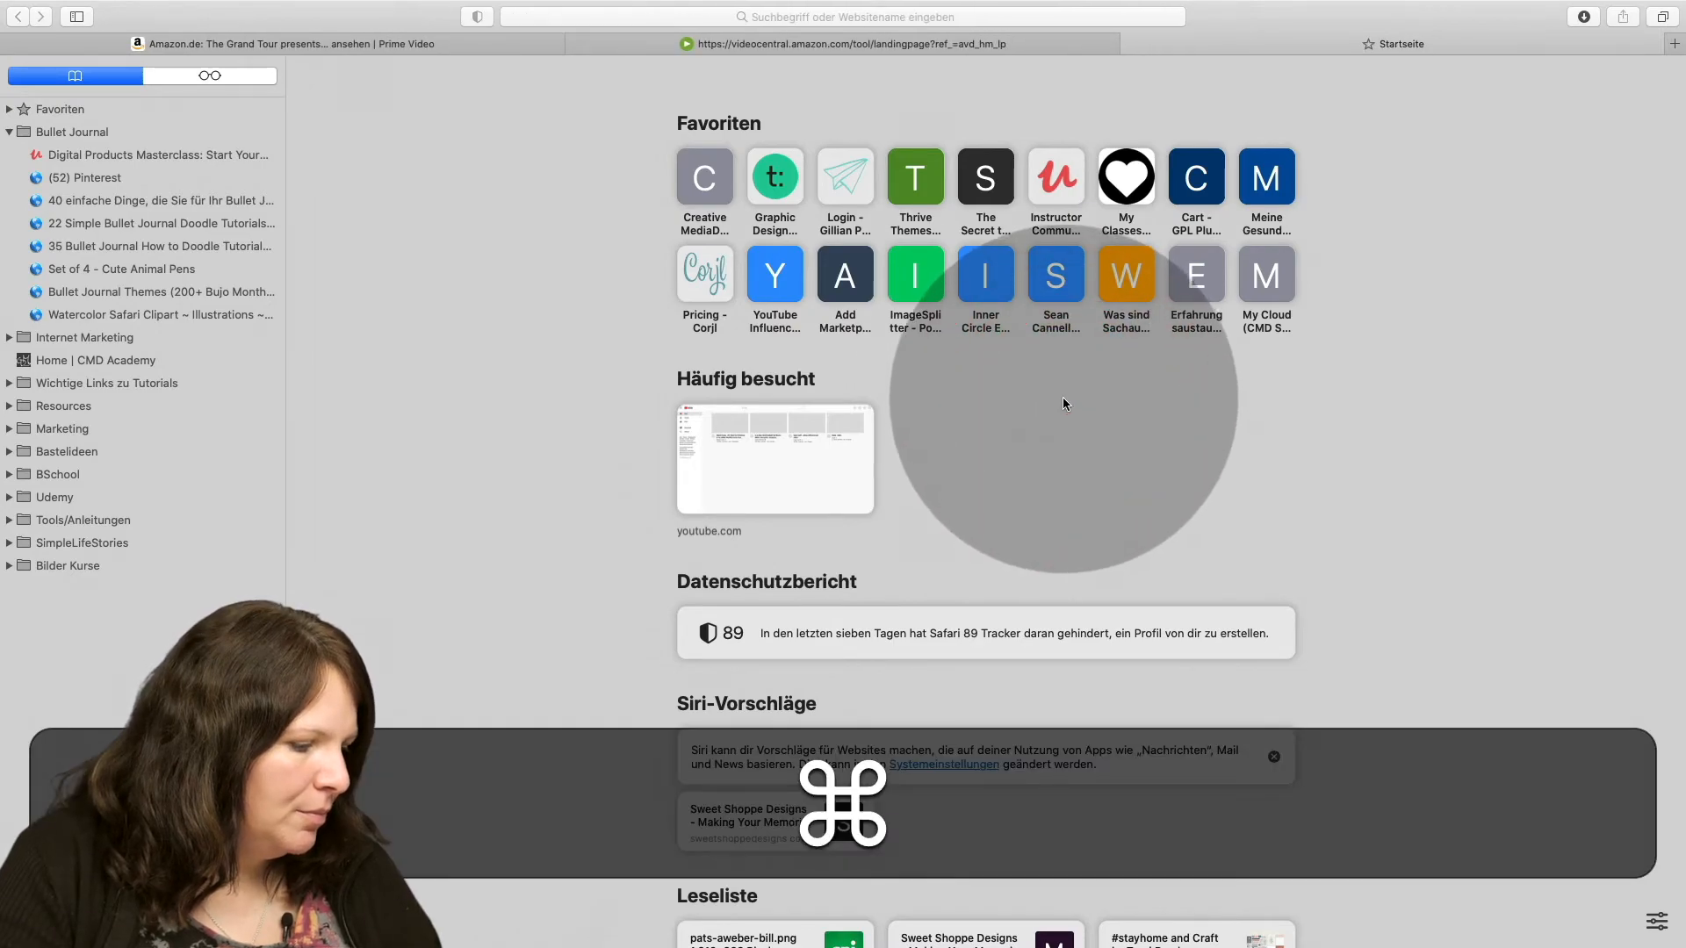
left_click(936, 15)
key("super+v")
key("Return")
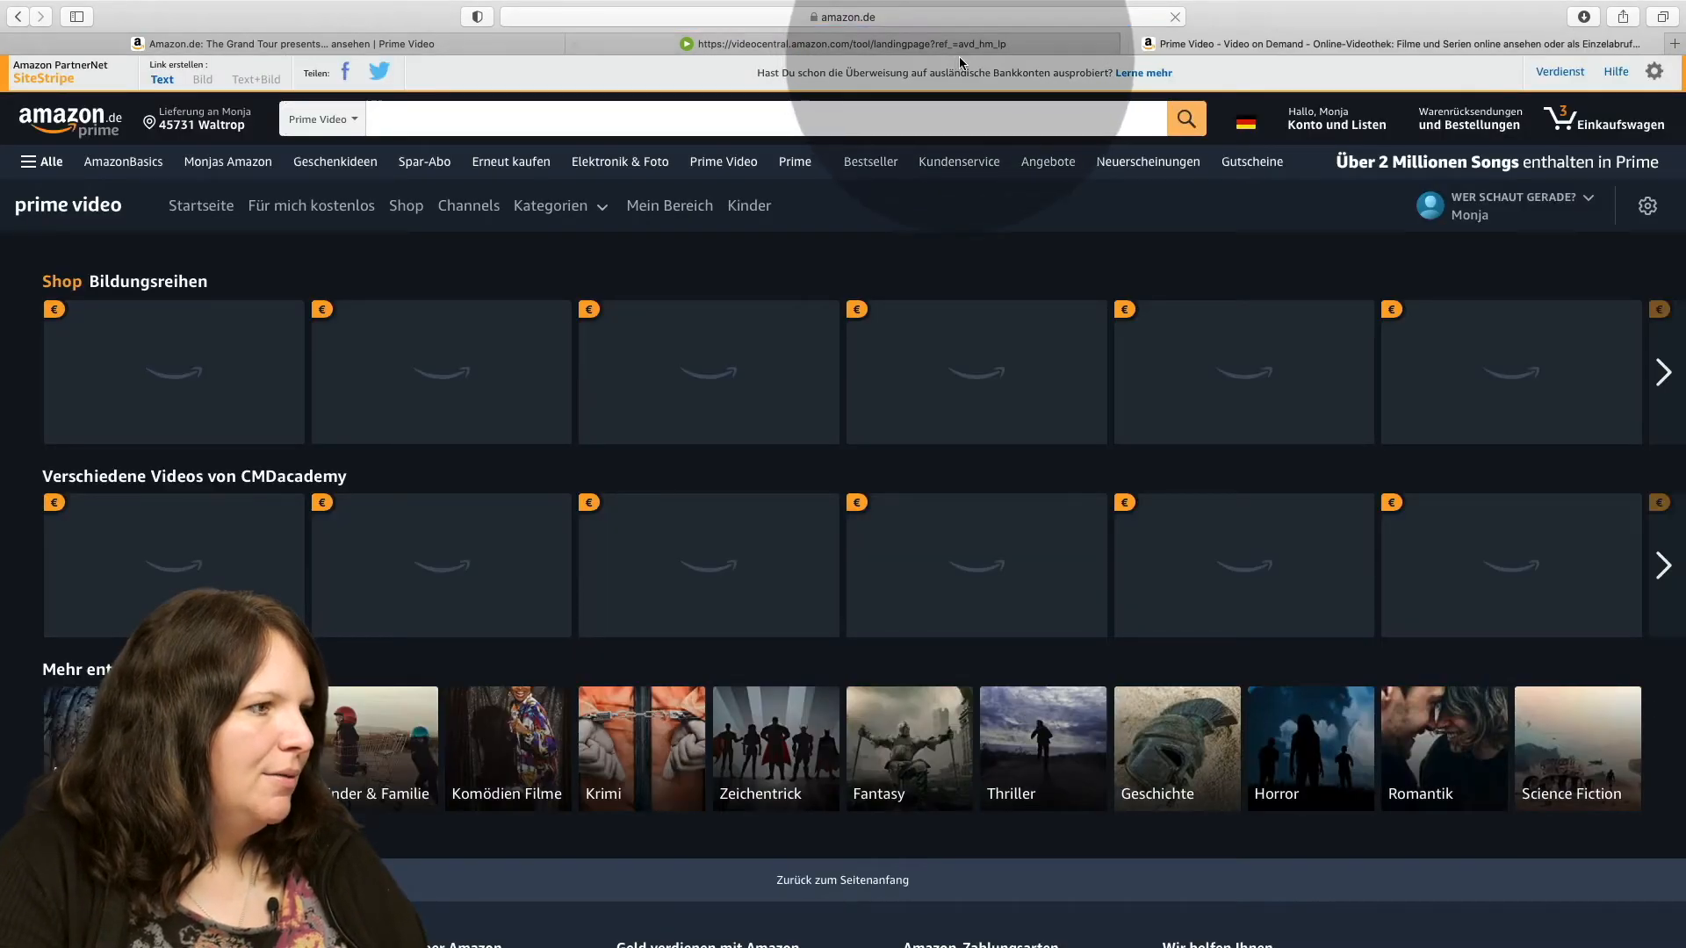
scroll(1076, 416, "down", 10)
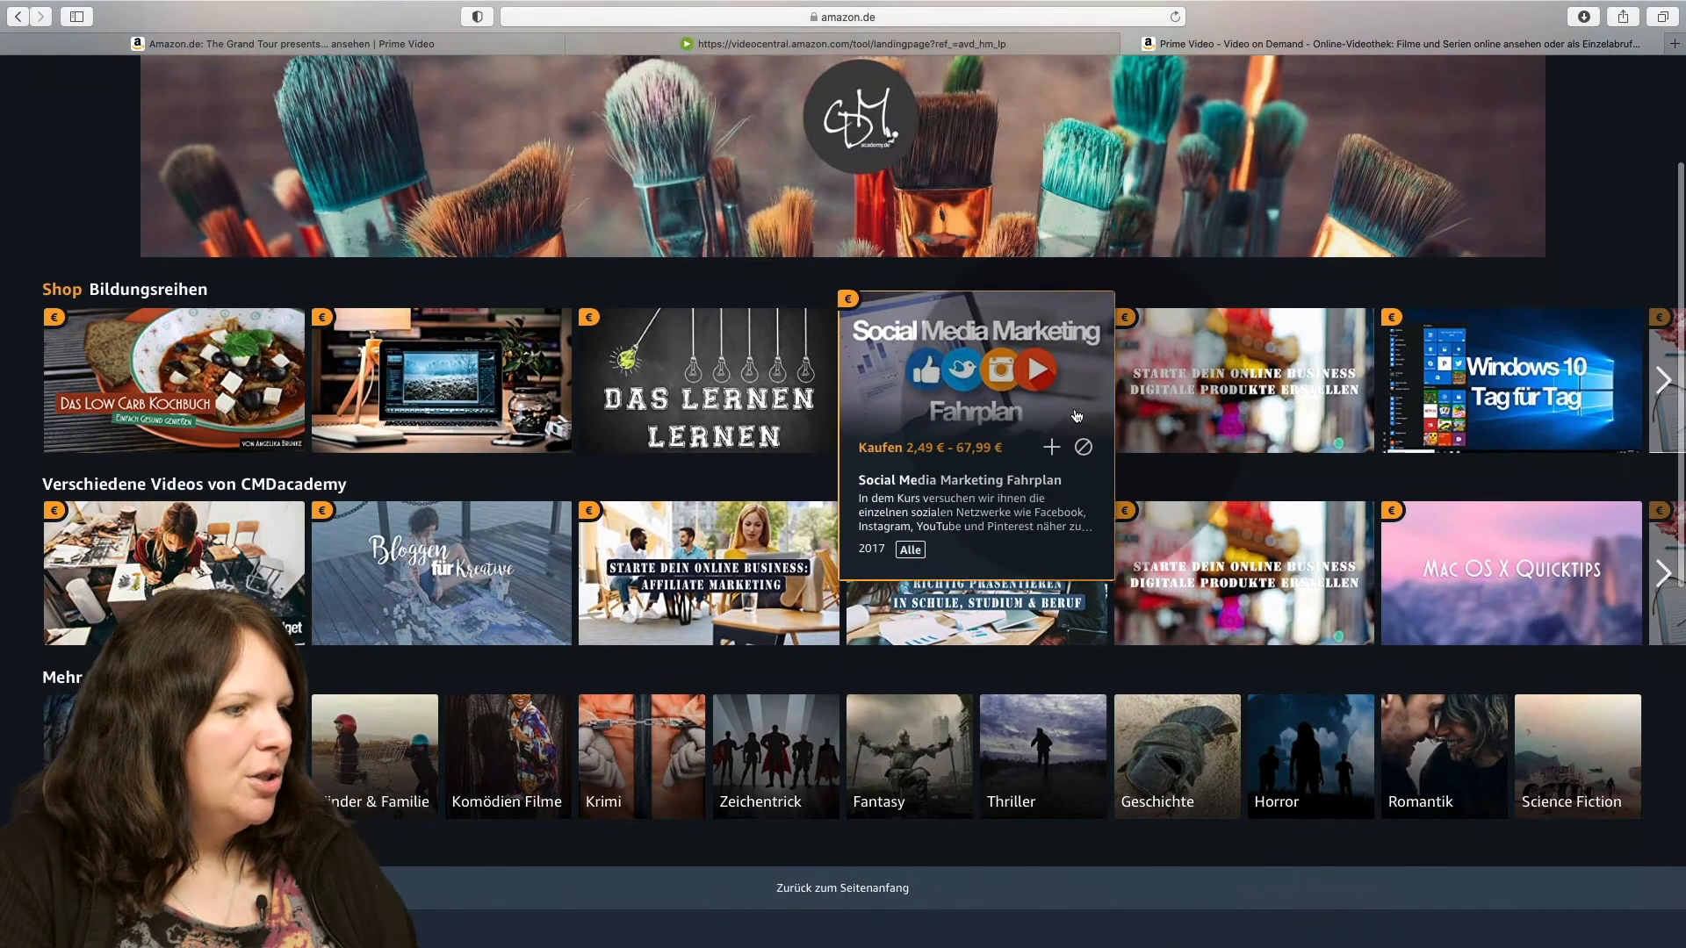
scroll(1076, 416, "up", 10)
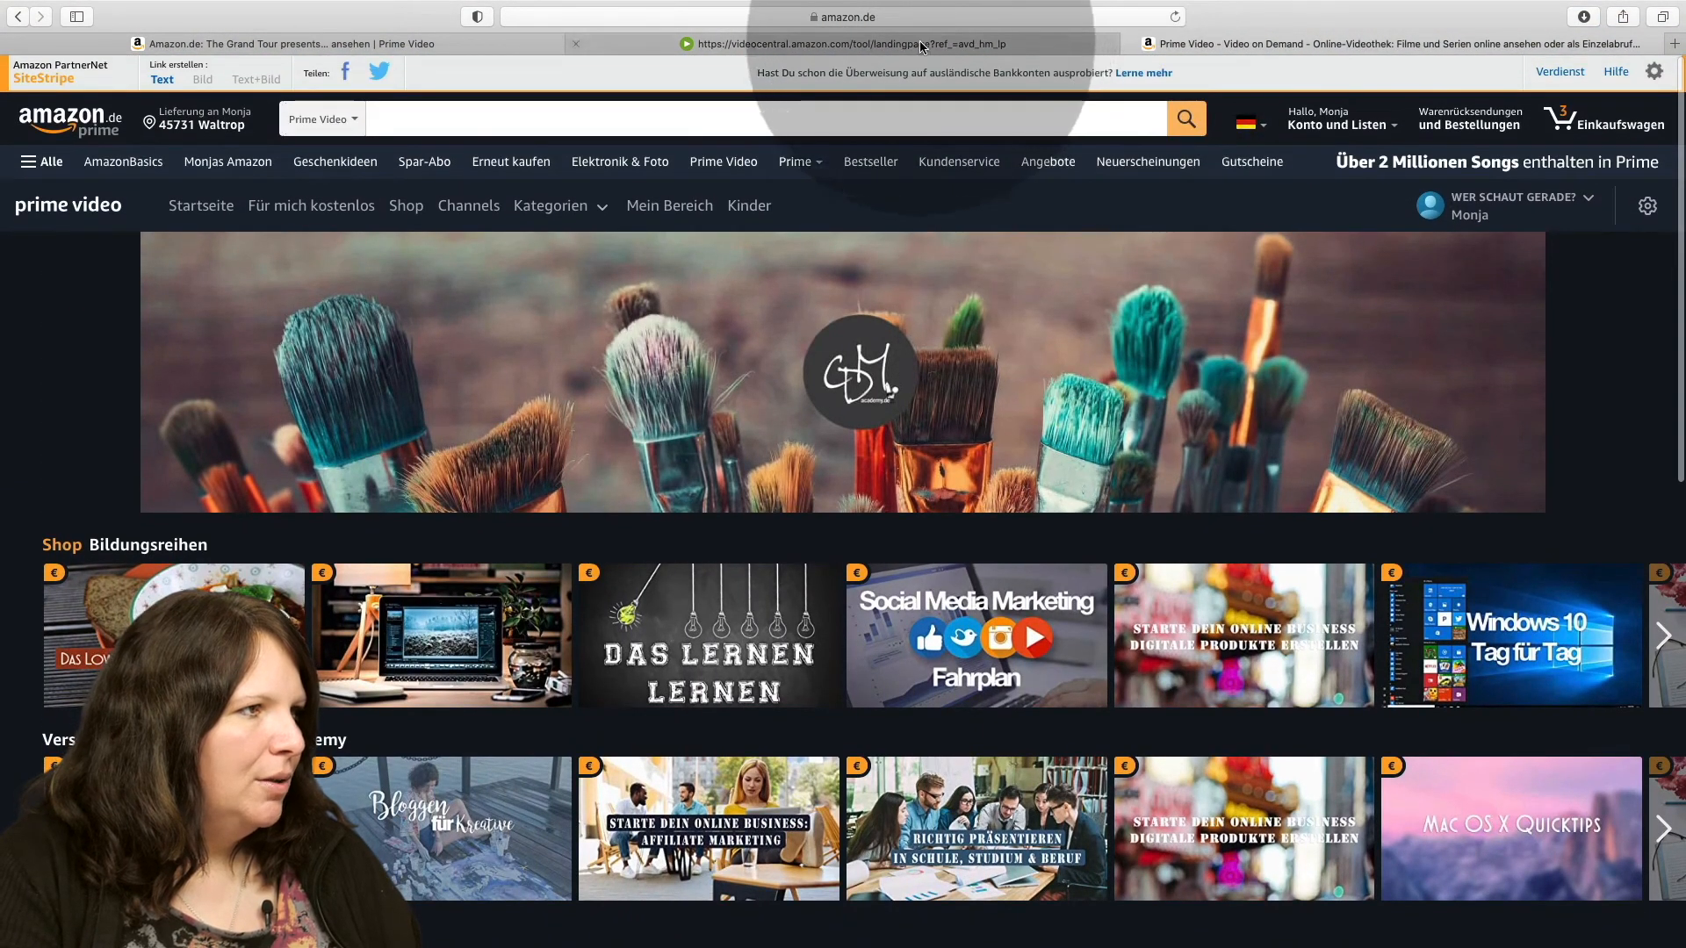
Return to the Landingpage settings, close the marketplace URL list and review the branding previews, logo and background images
left_click(921, 46)
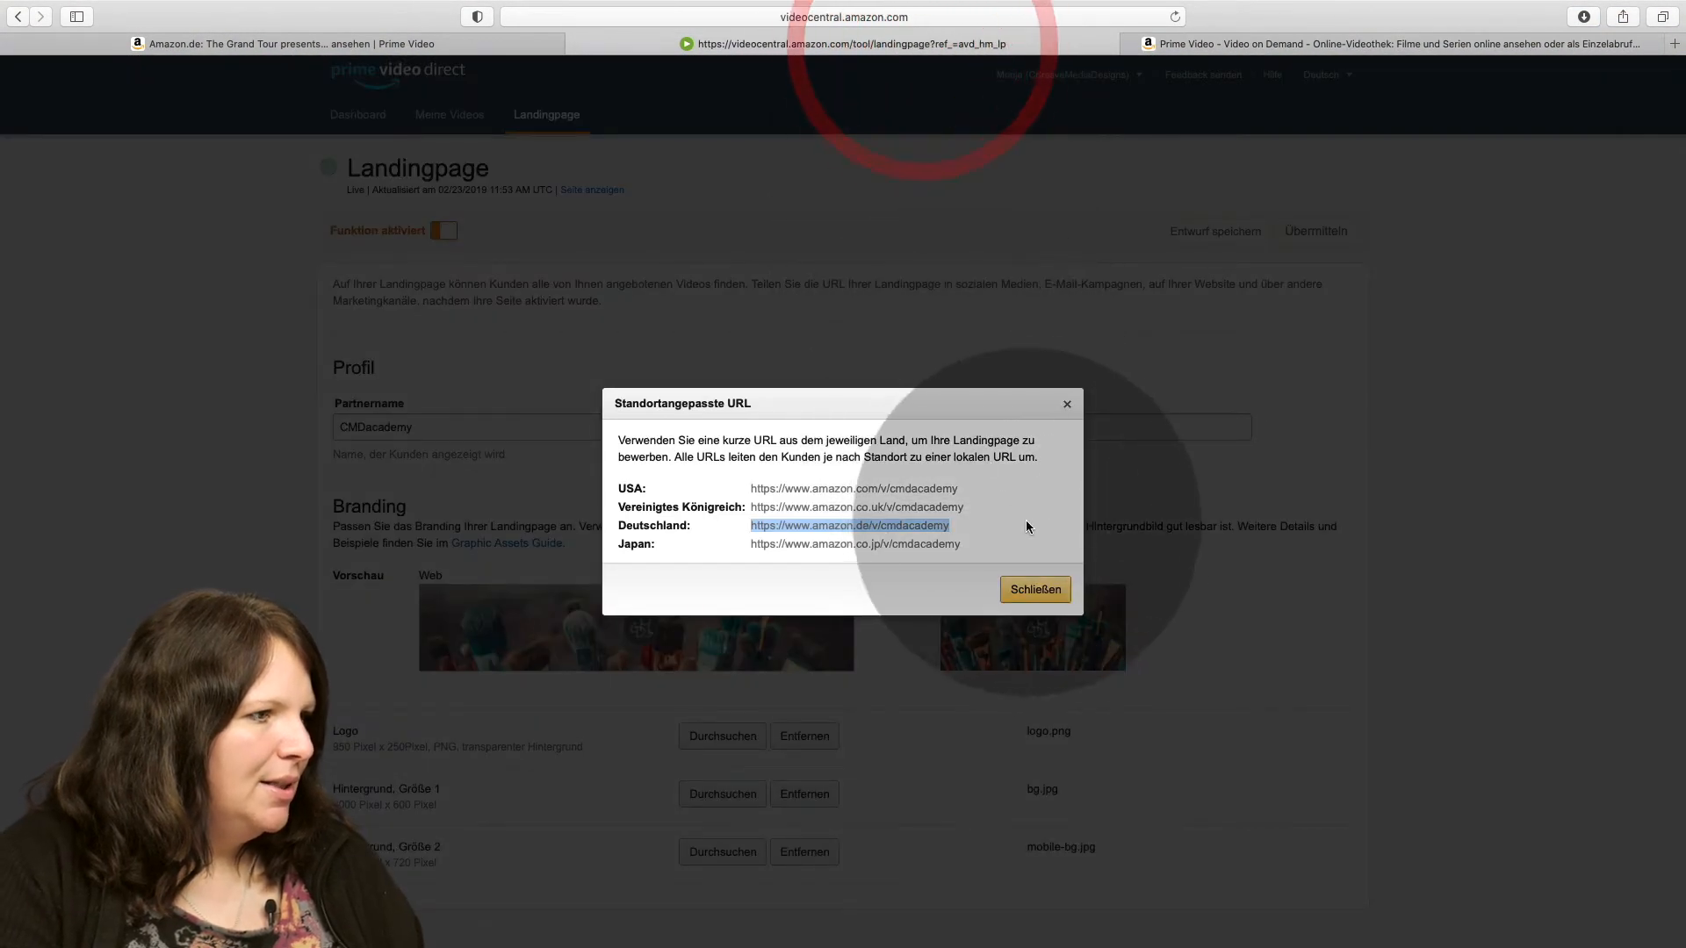
left_click(1064, 405)
scroll(1064, 405, "down", 2)
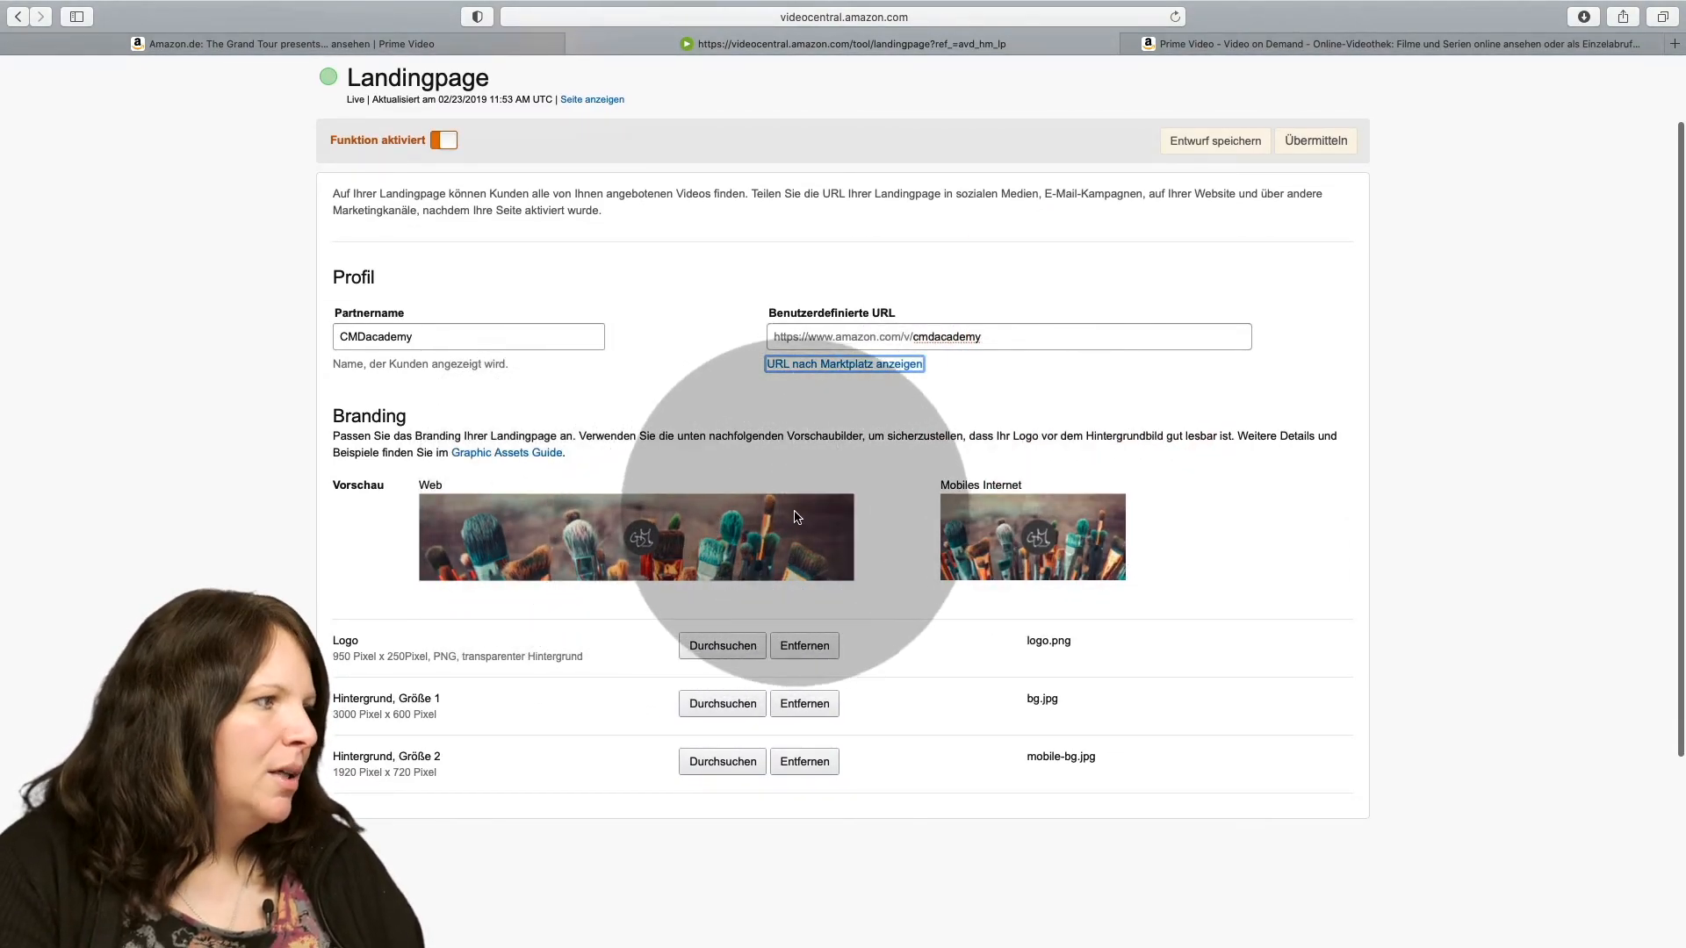
scroll(993, 367, "up", 1)
left_click(1363, 350)
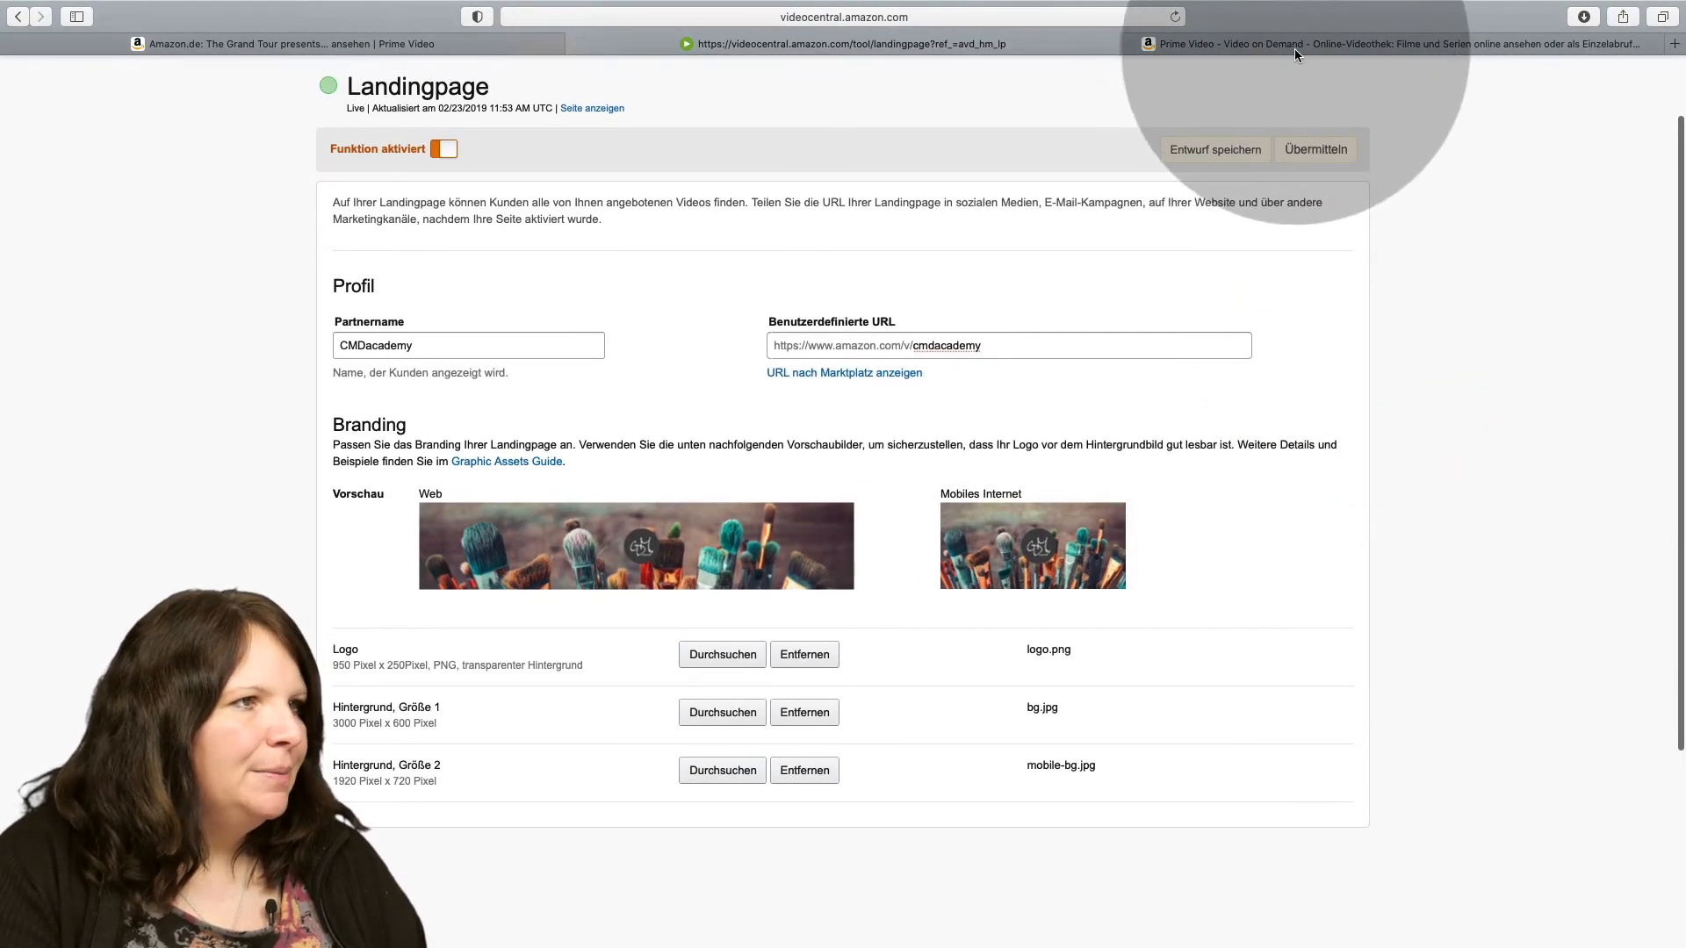
Check the public CMDacademy landing page once more and return to the Landingpage settings
left_click(1291, 44)
scroll(689, 409, "down", 5)
mouse_move(689, 408)
scroll(690, 409, "up", 8)
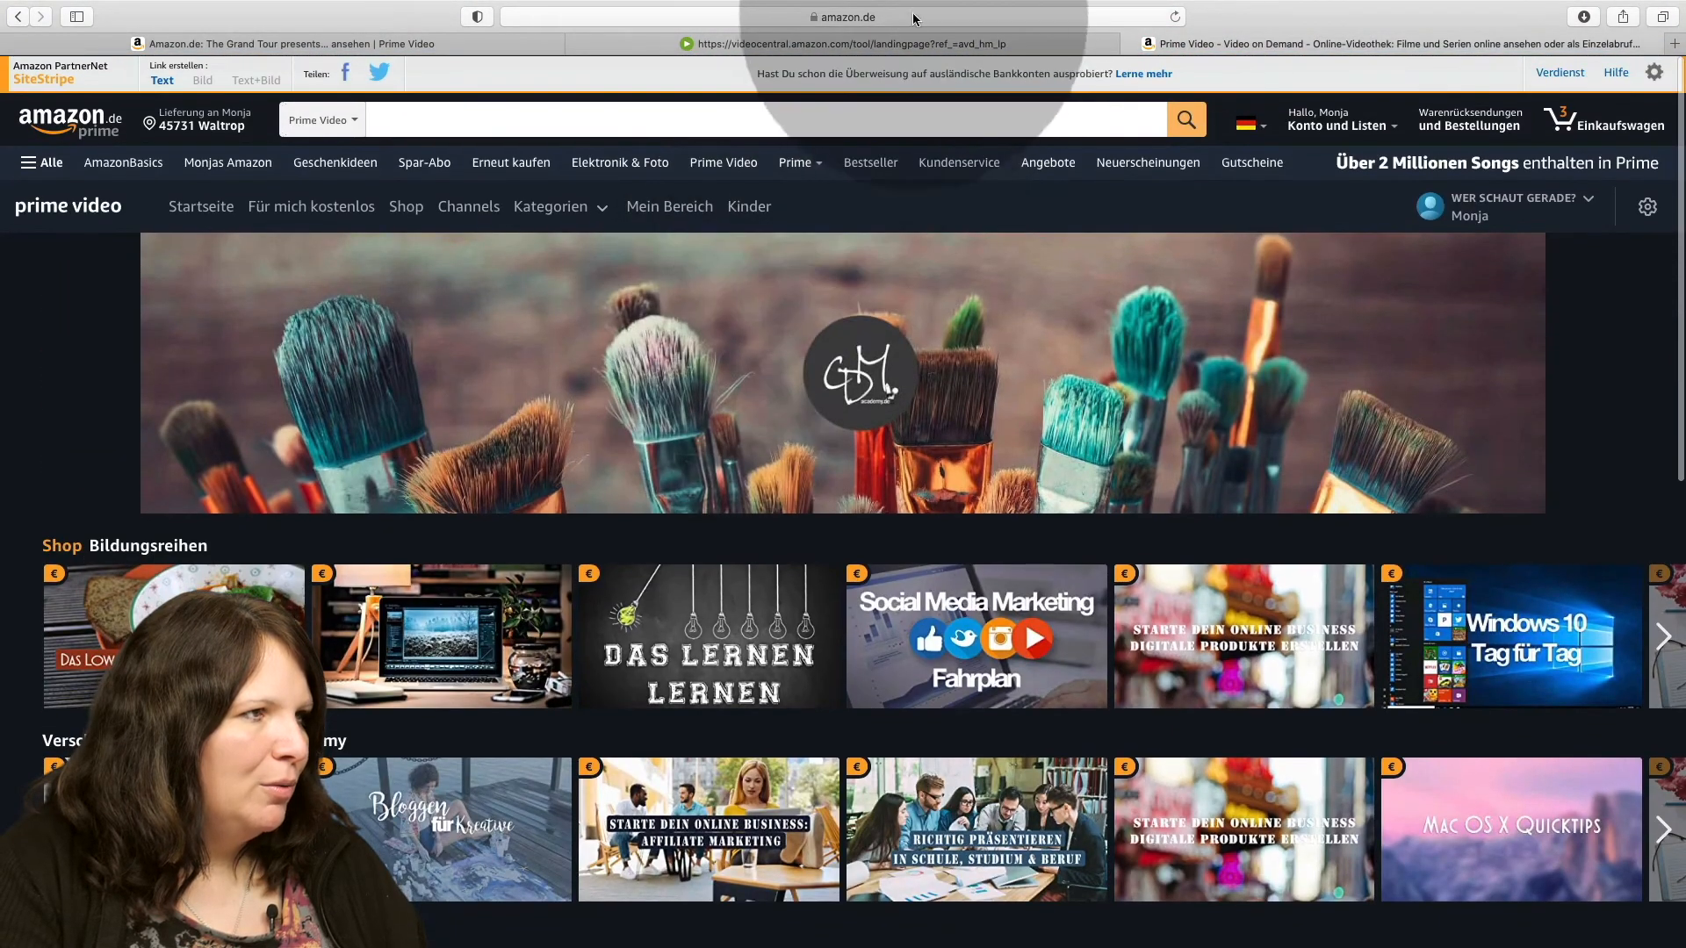
left_click(909, 40)
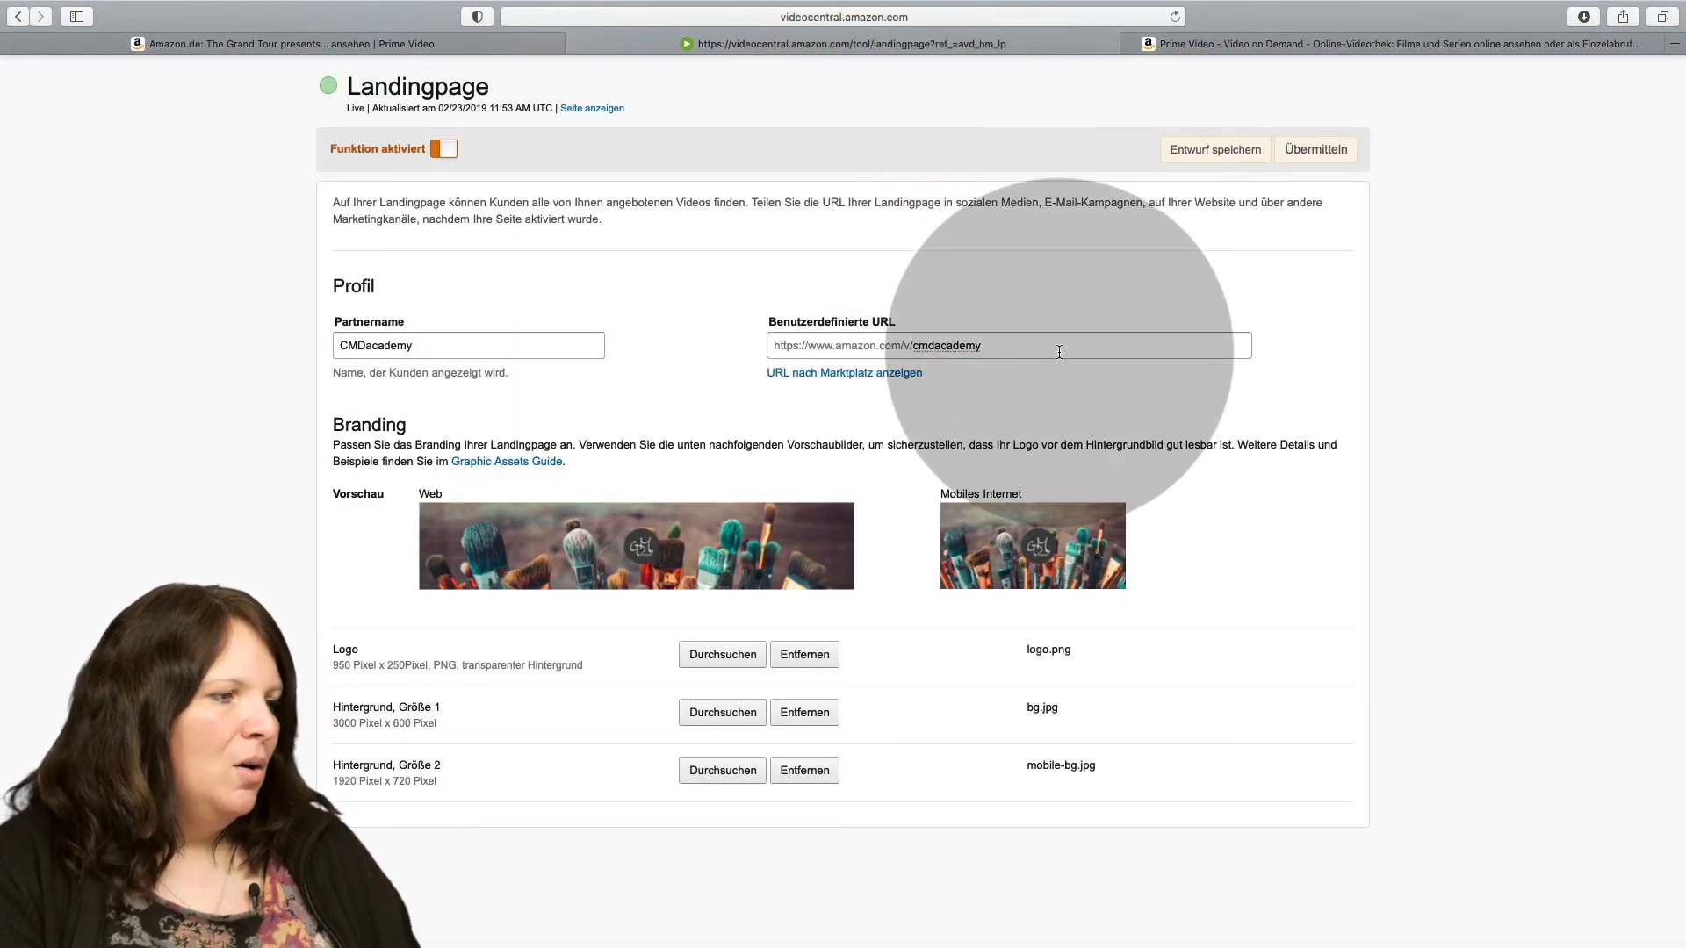